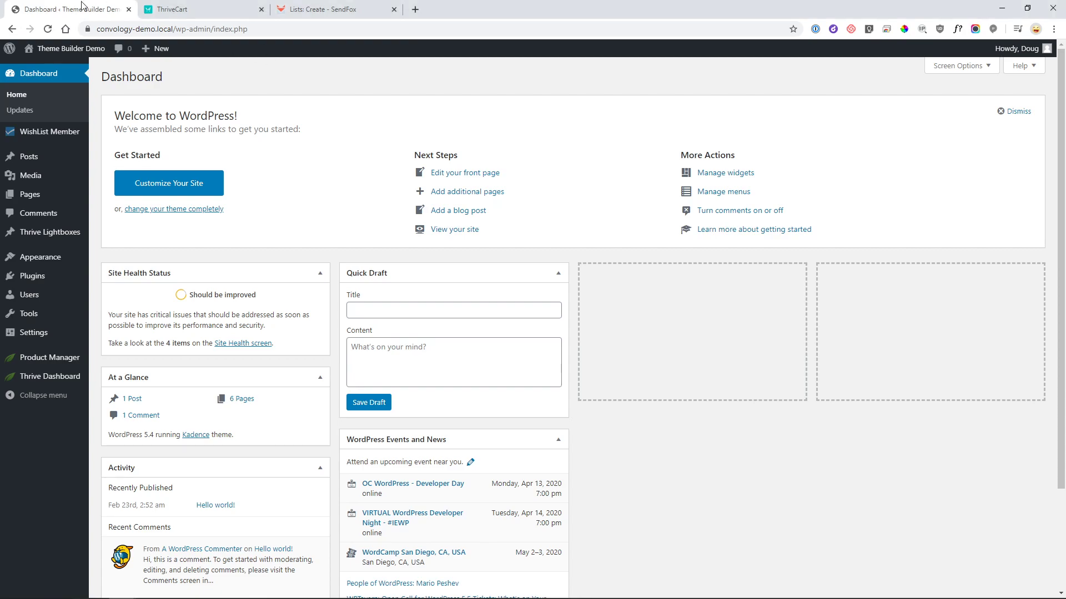
- Reload WordPress admin and open the Thrive Apprentice dashboard, whose Courses list is empty
key("F5")
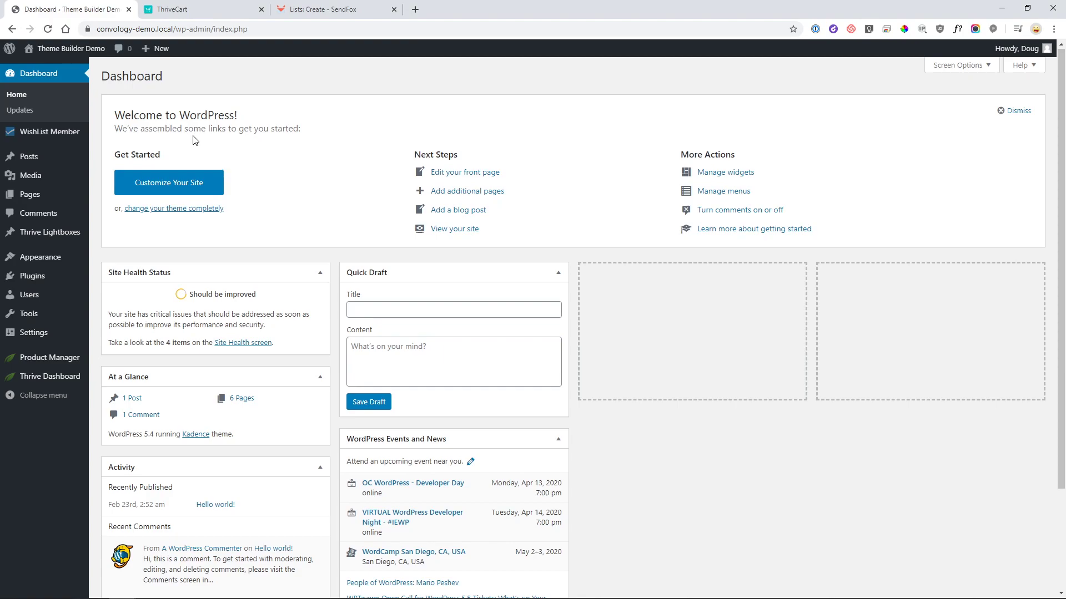
mouse_move(53, 378)
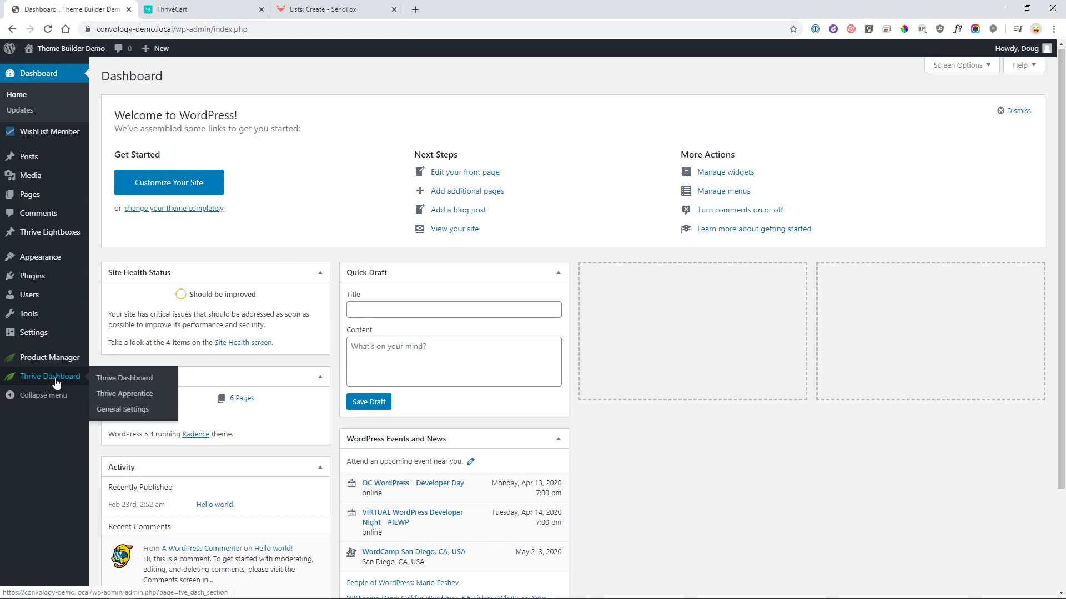
left_click(56, 383)
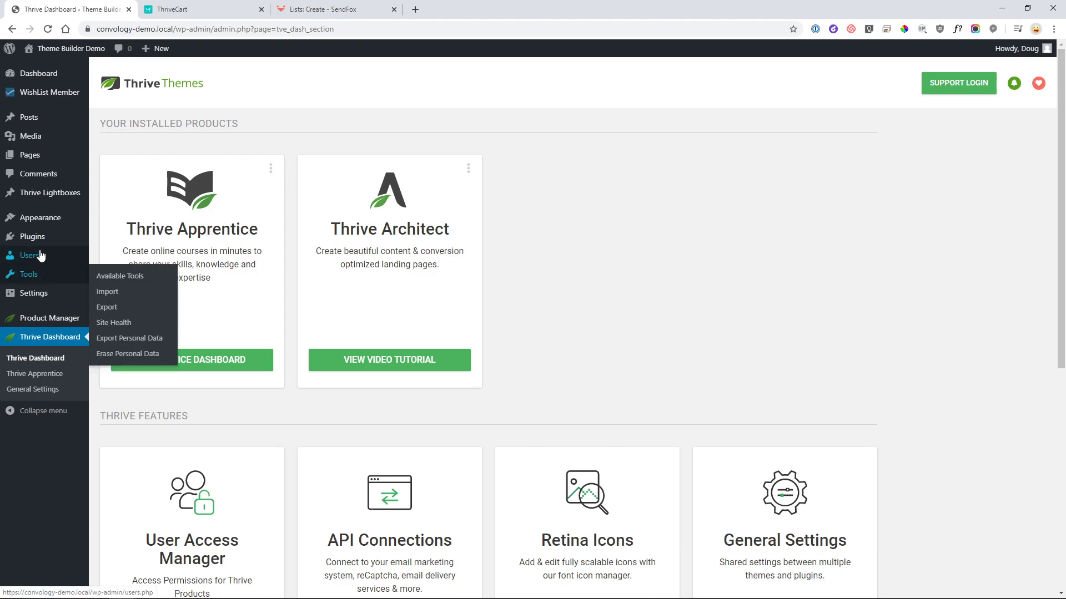
mouse_move(38, 254)
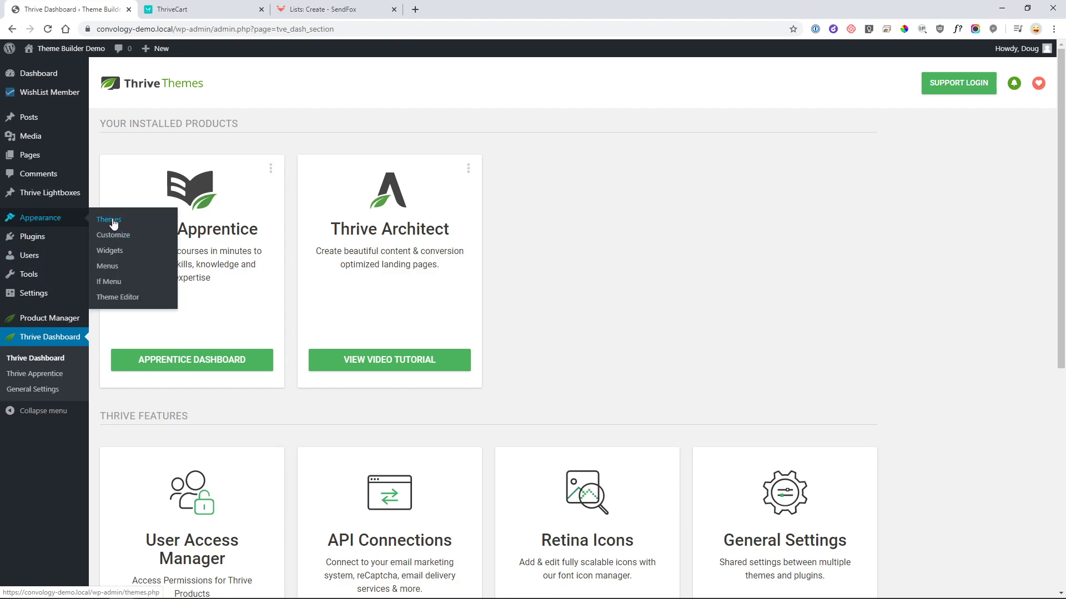
left_click(109, 223)
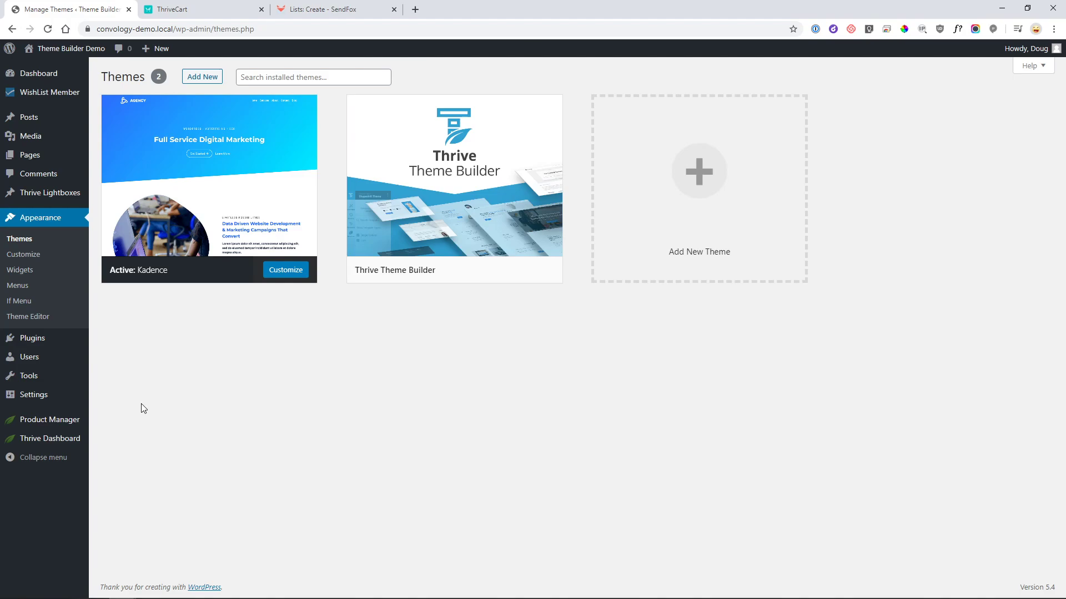
mouse_move(57, 439)
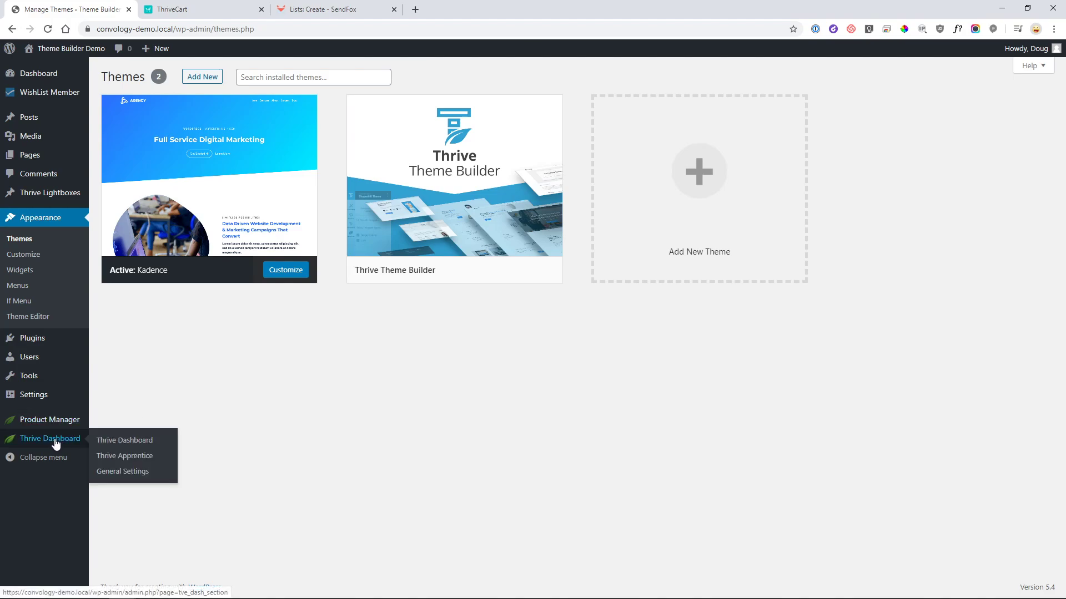
left_click(126, 455)
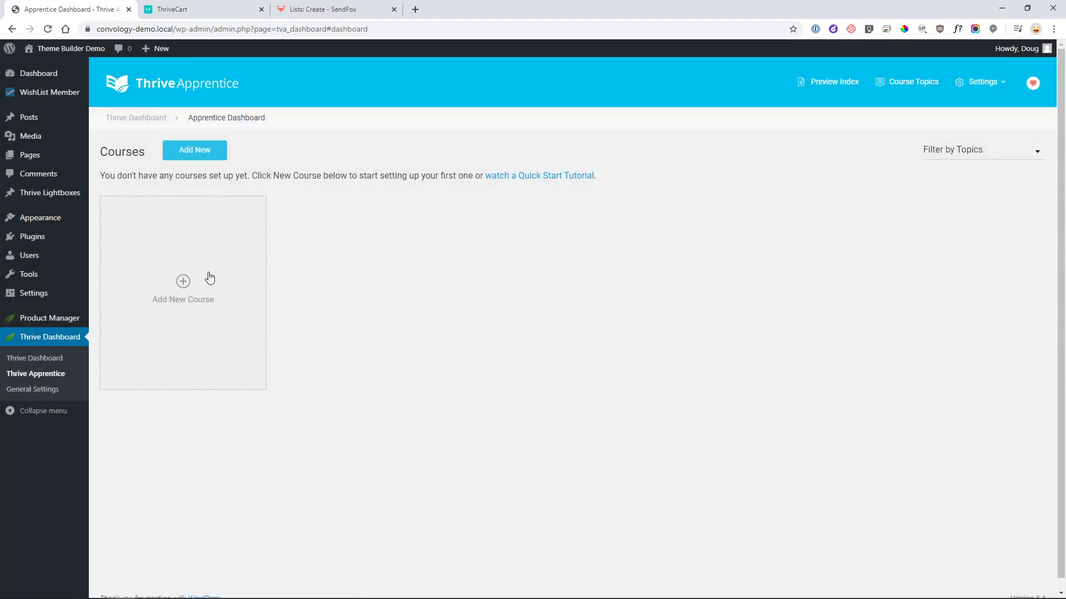
- Start a new course named 'My Demo Course' with the description 'Test description.'
left_click(214, 155)
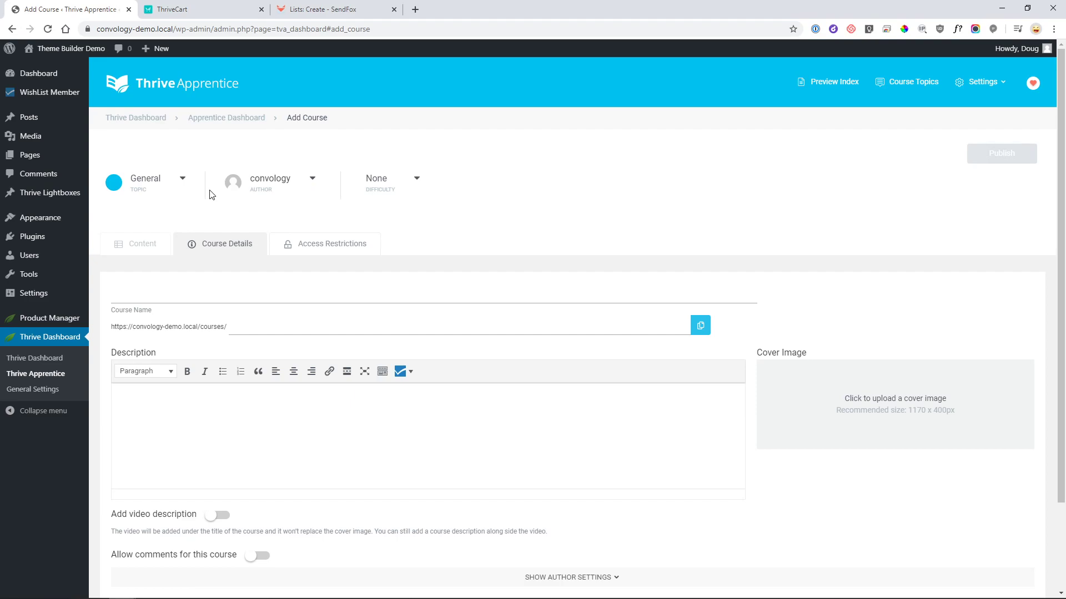
left_click(244, 293)
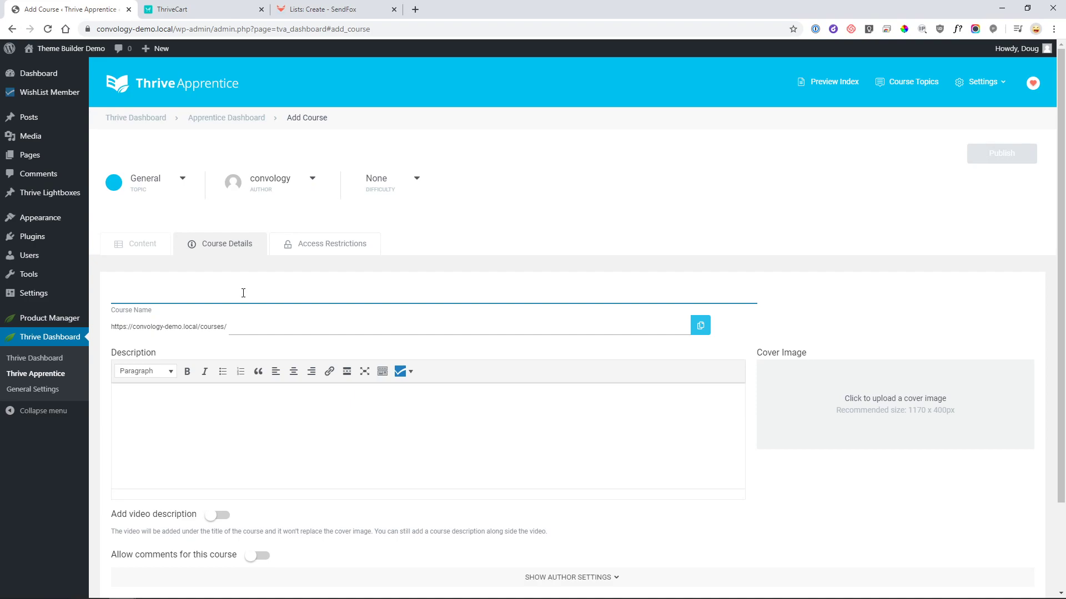
type("My Demo Course")
left_click(264, 410)
type("Test ")
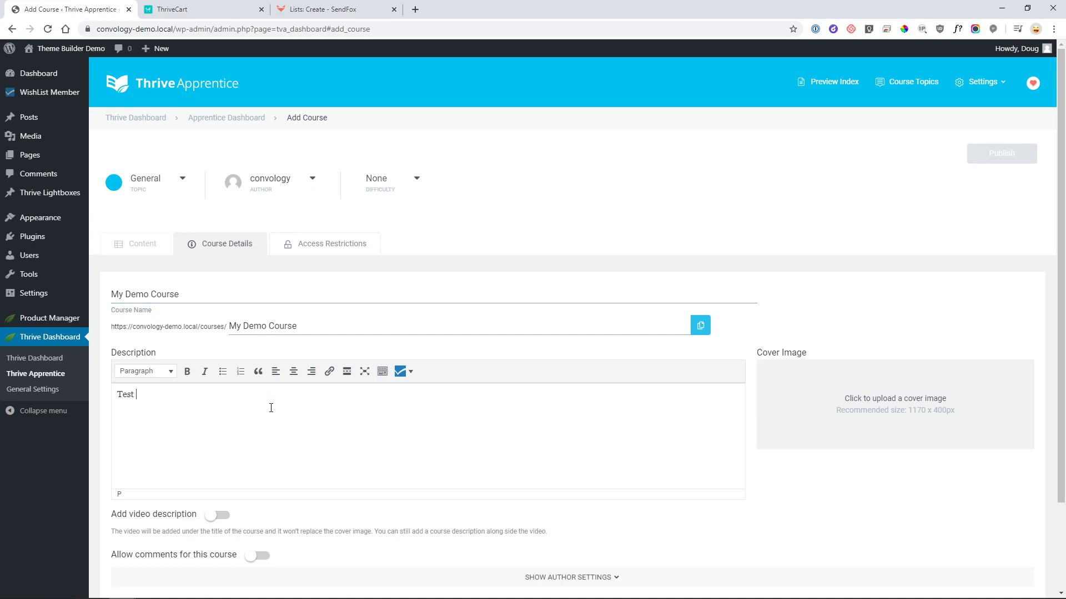
type("description.")
- Set the teacher biography to 'Custom bio for this course' and save the course
scroll(291, 417, "down", 1)
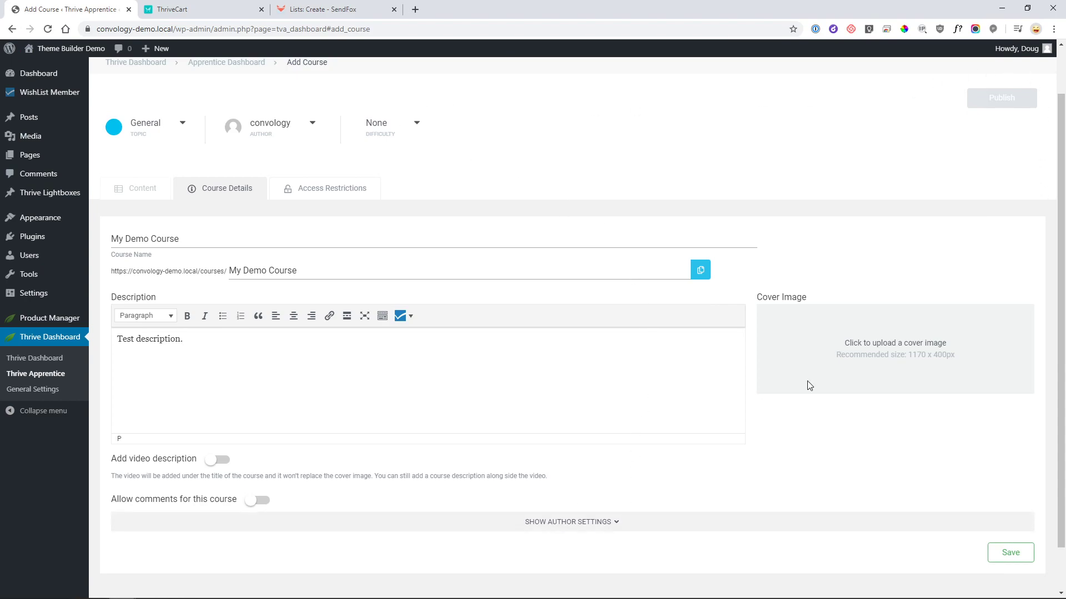
left_click(572, 525)
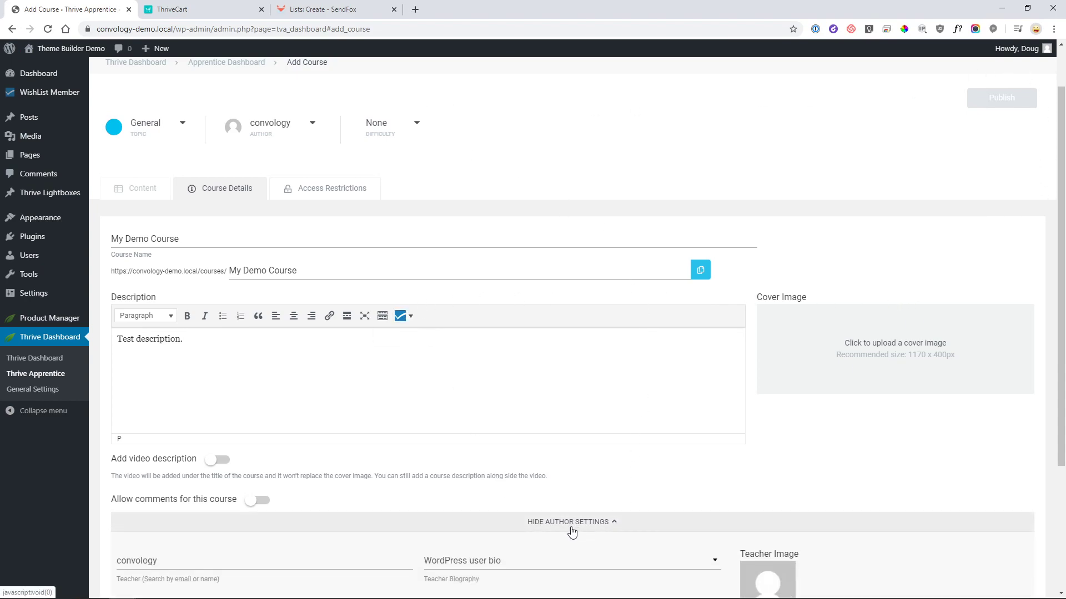
scroll(643, 473, "down", 3)
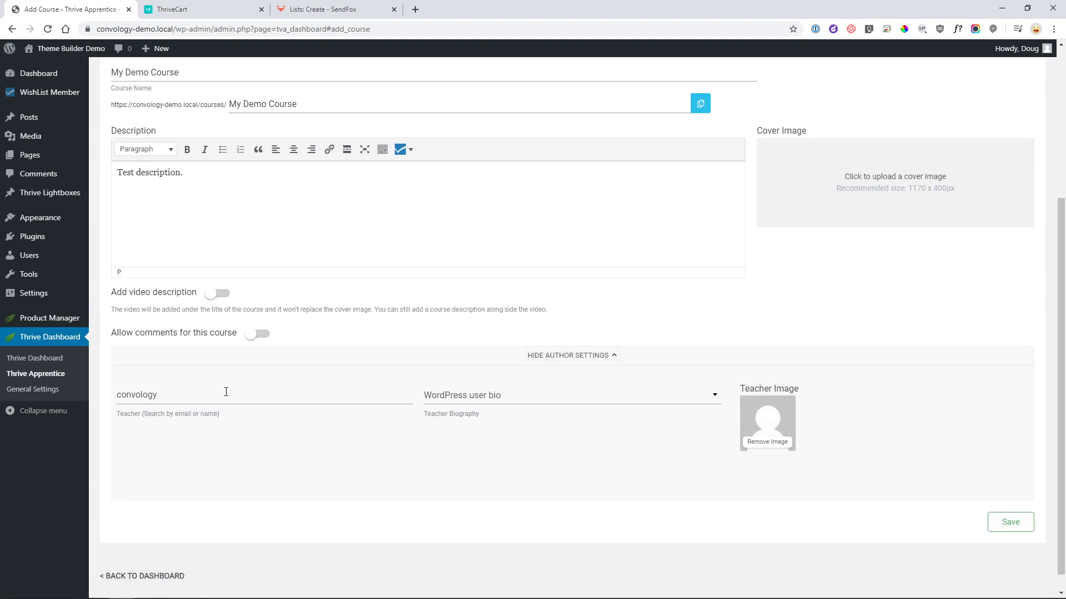
left_click(542, 402)
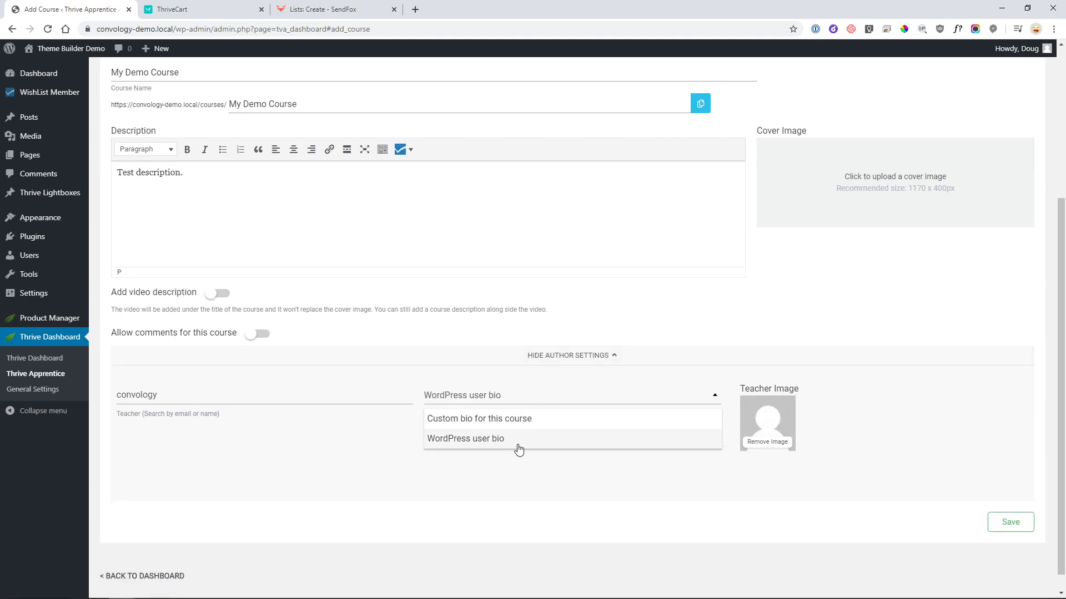
left_click(501, 424)
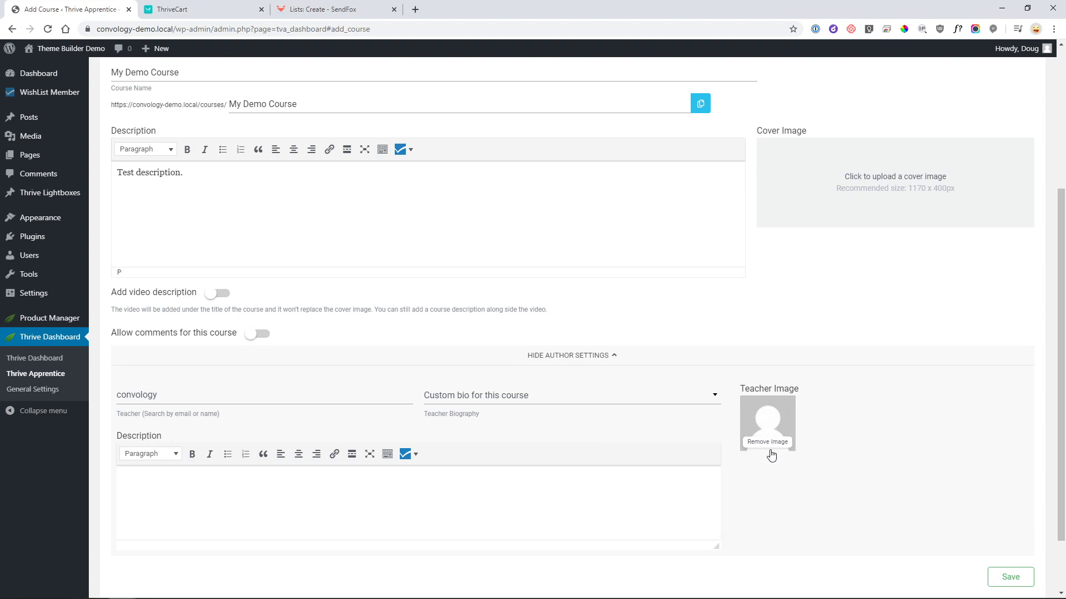
scroll(820, 496, "down", 2)
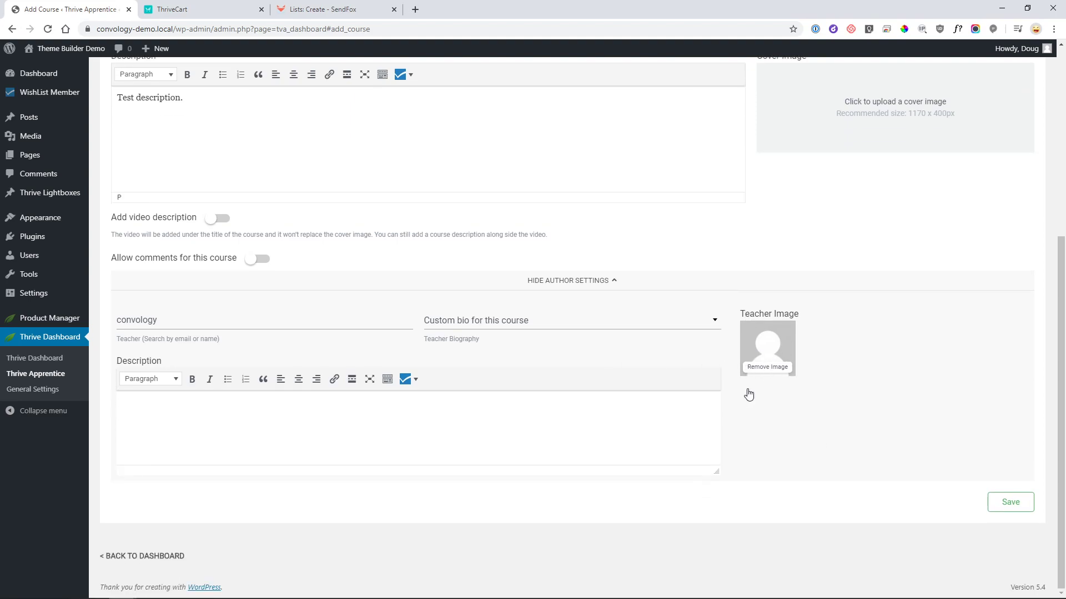
scroll(791, 397, "up", 5)
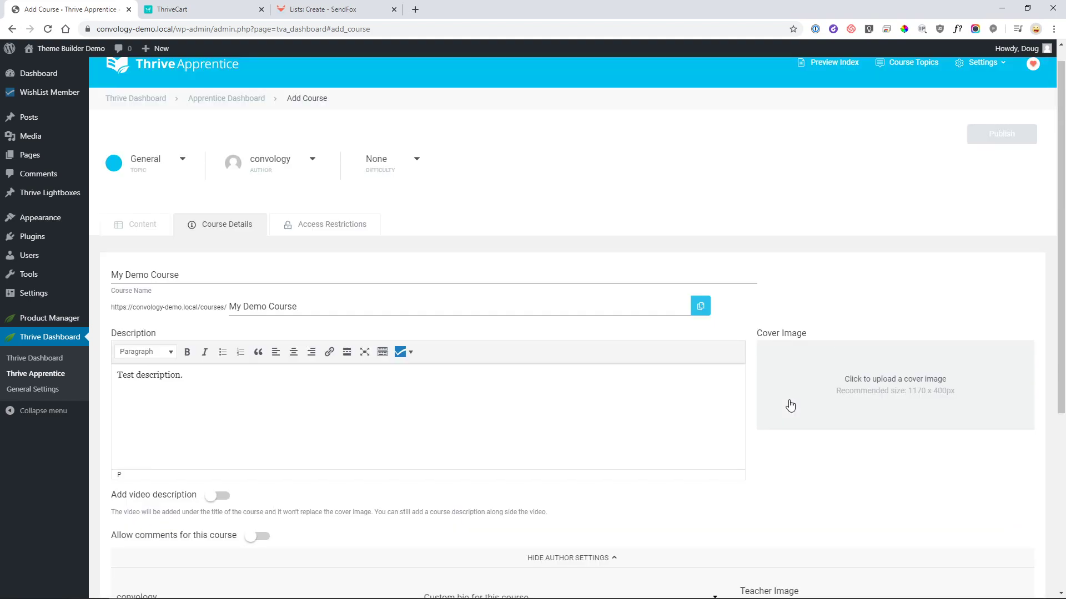
scroll(1016, 547, "down", 4)
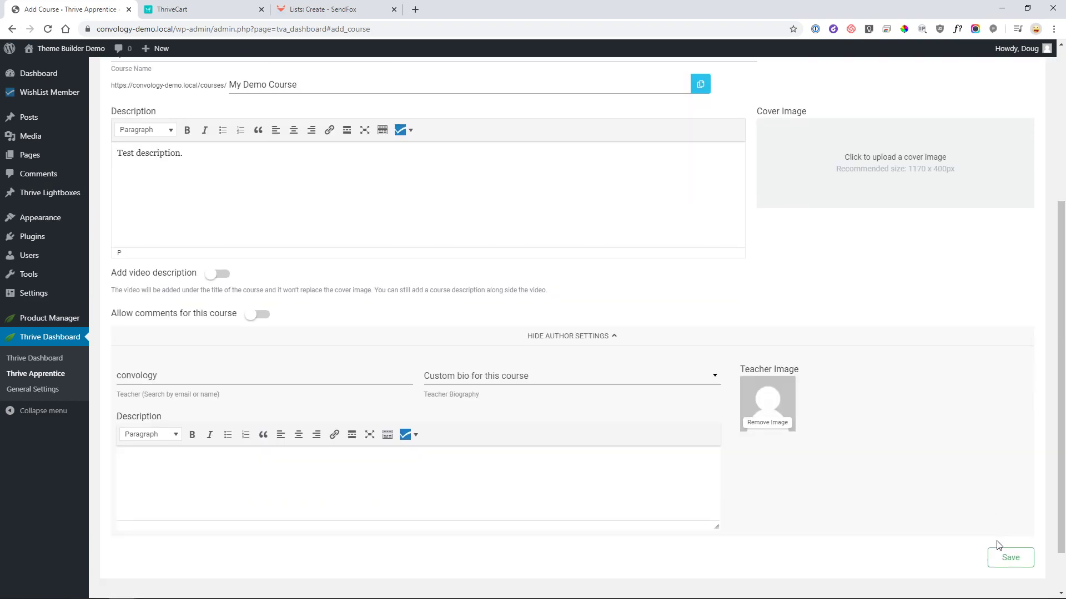
left_click(995, 551)
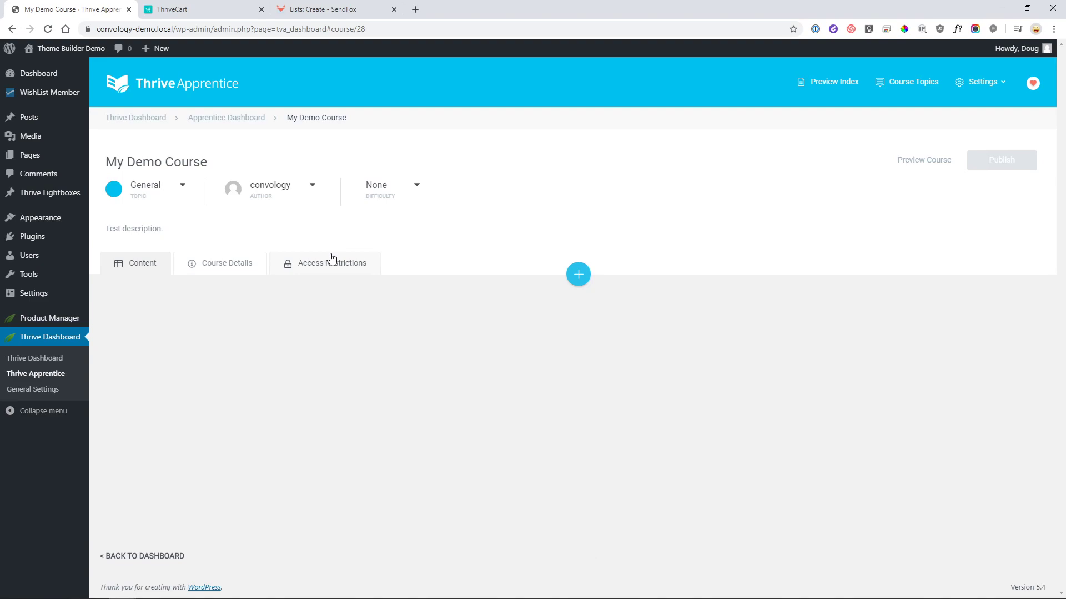
- Add Module 1 in the course's Content section
left_click(319, 269)
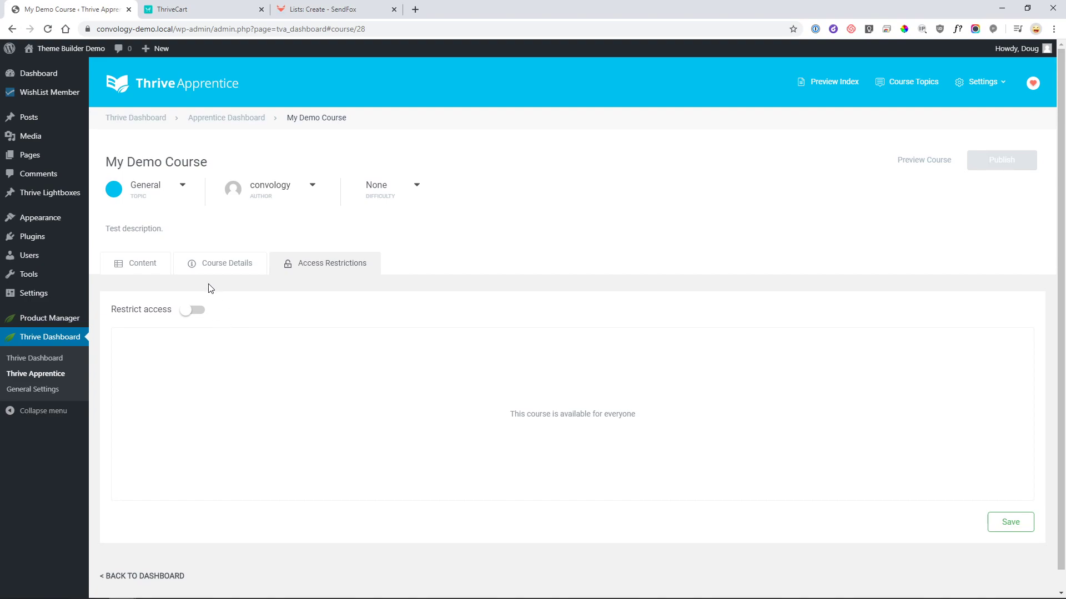
left_click(214, 267)
left_click(162, 269)
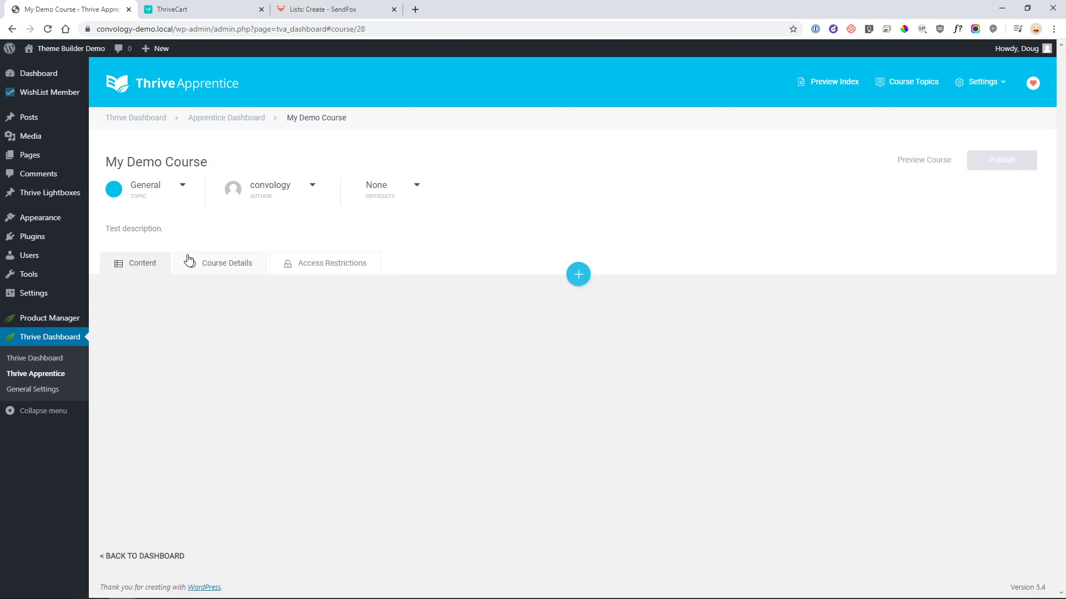
left_click(579, 275)
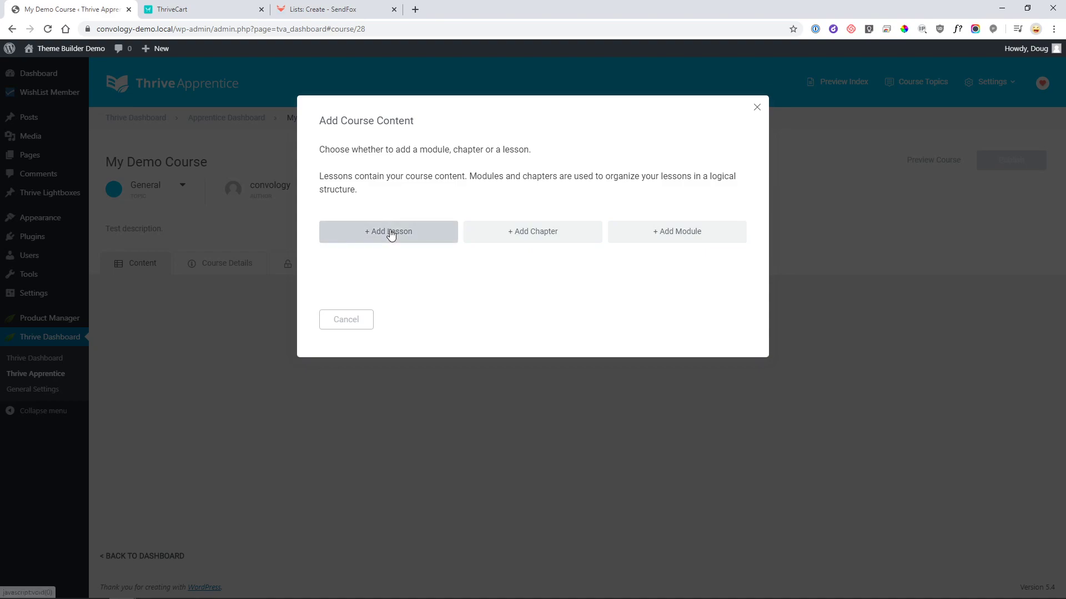
left_click(673, 239)
type("Module 1")
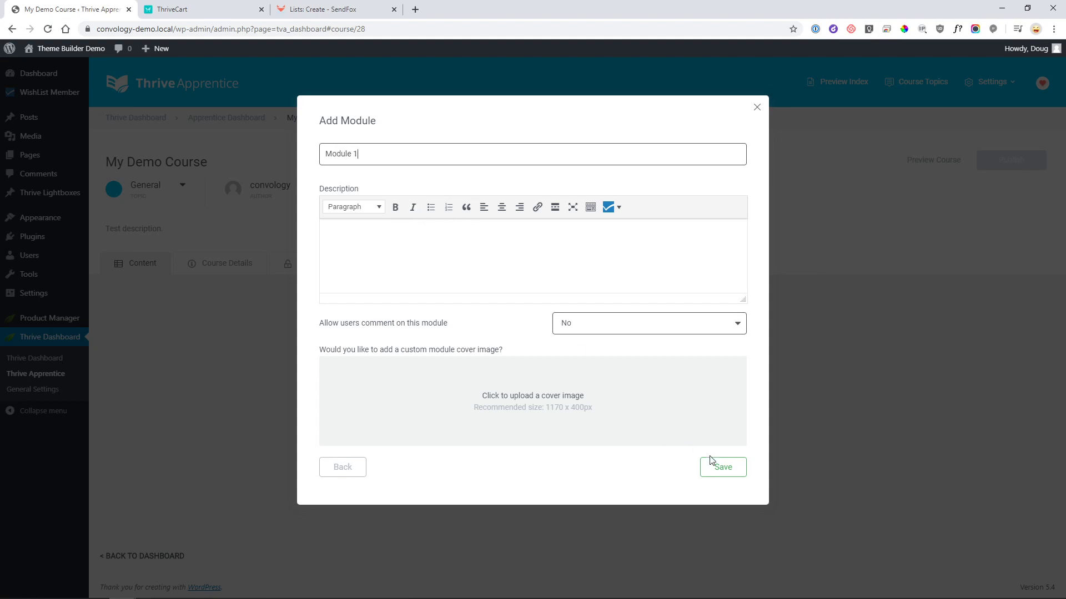
left_click(723, 469)
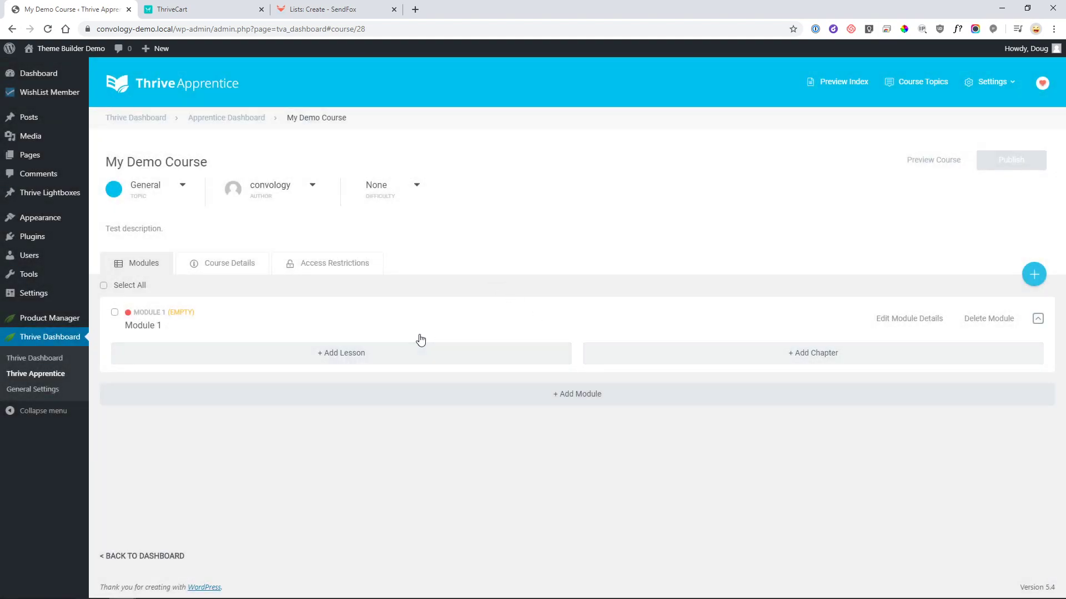
- Add Chapter 1 and the text lesson 'Lesson 1' under it, then open Lesson 1's content
left_click(761, 353)
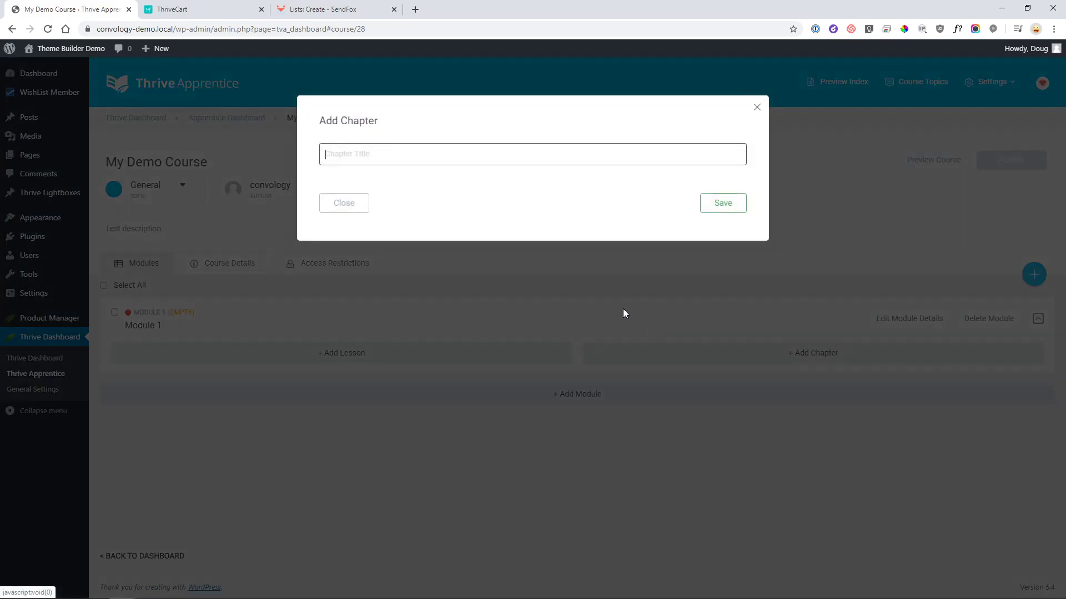
type("Chapter 1")
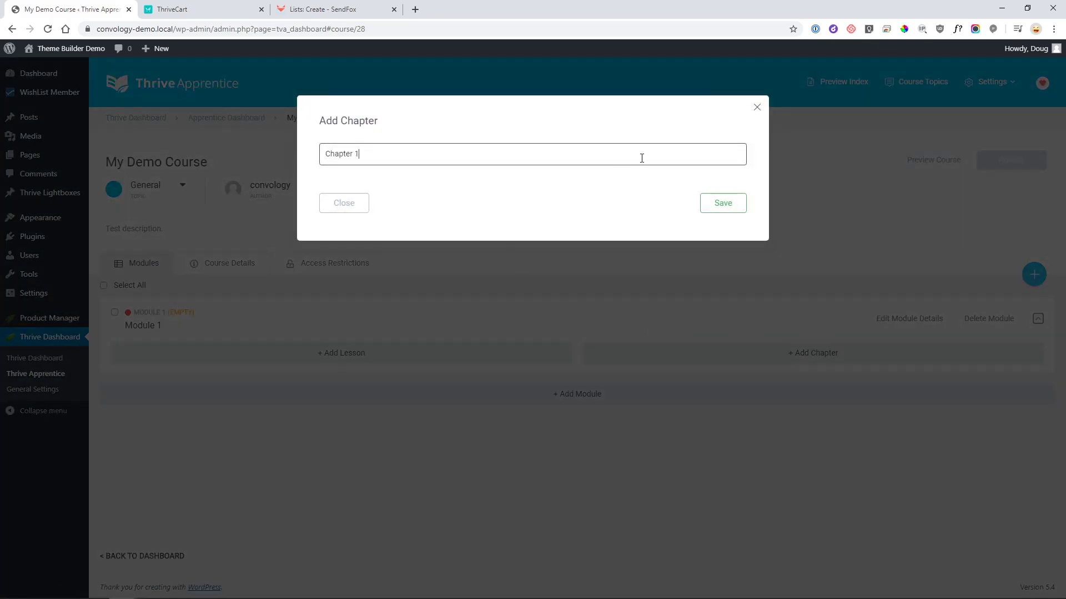
left_click(705, 202)
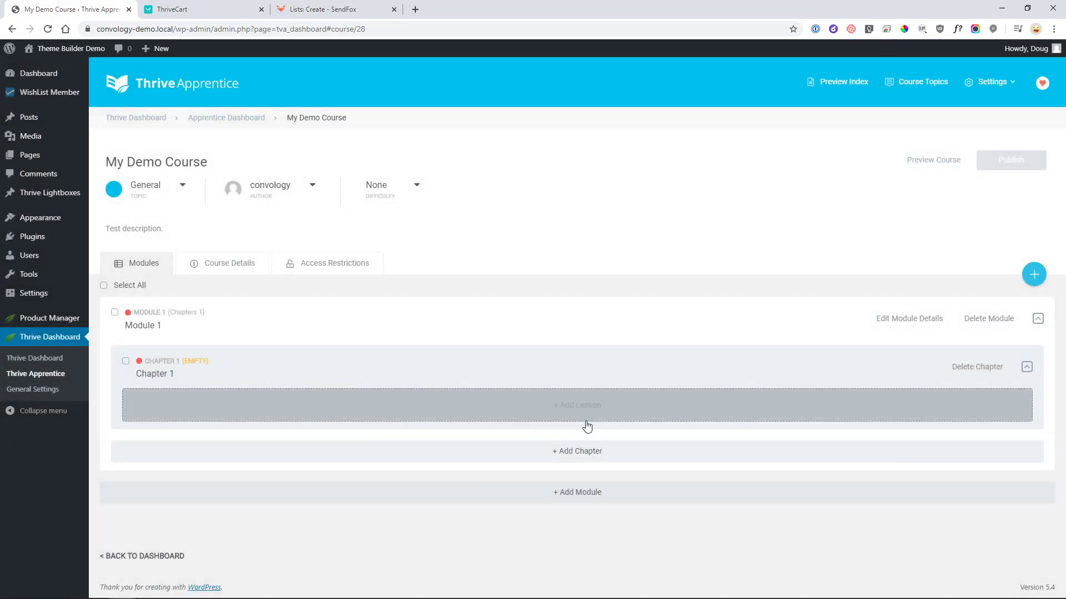
left_click(575, 393)
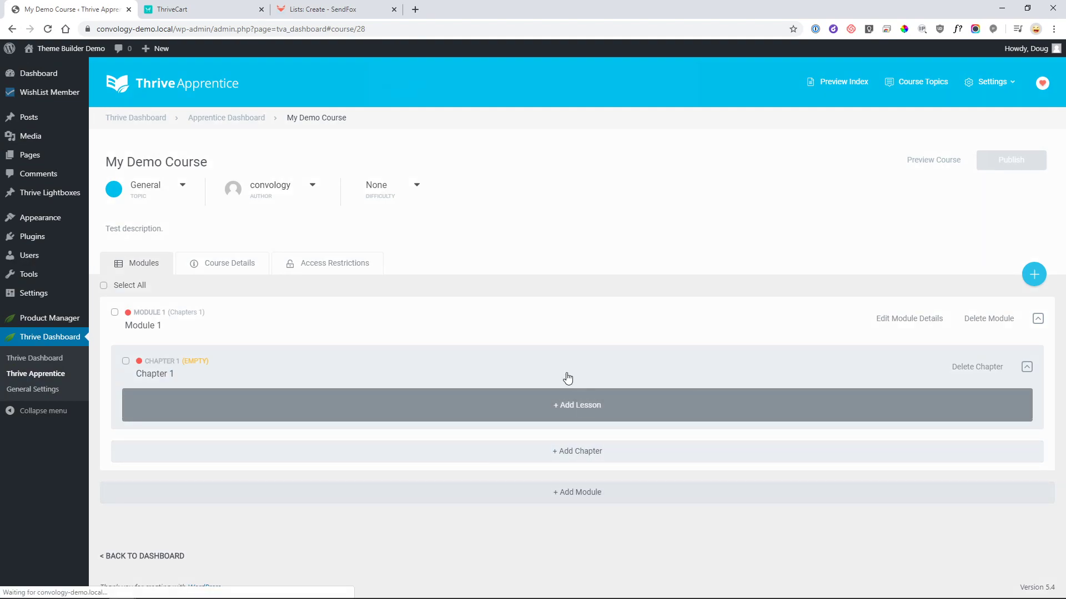
type("Lesson")
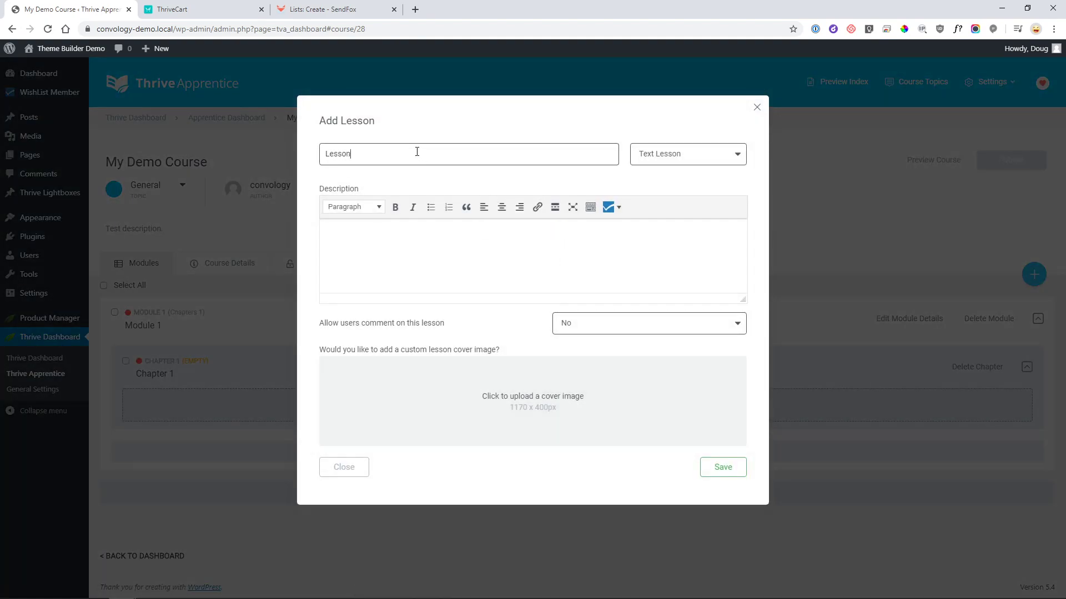
type(" 1")
left_click(710, 468)
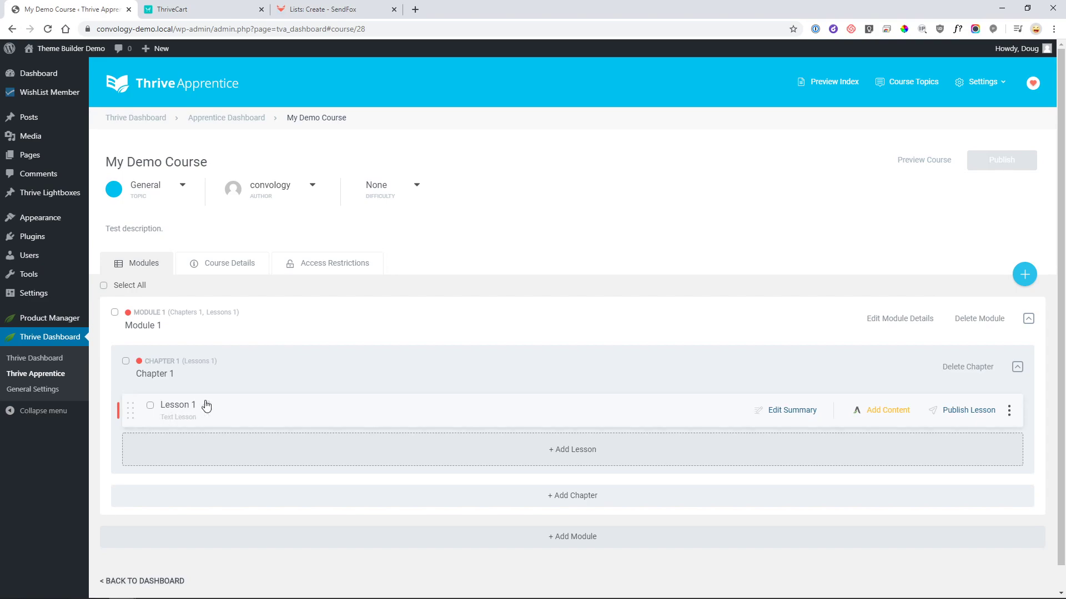
left_click(870, 412)
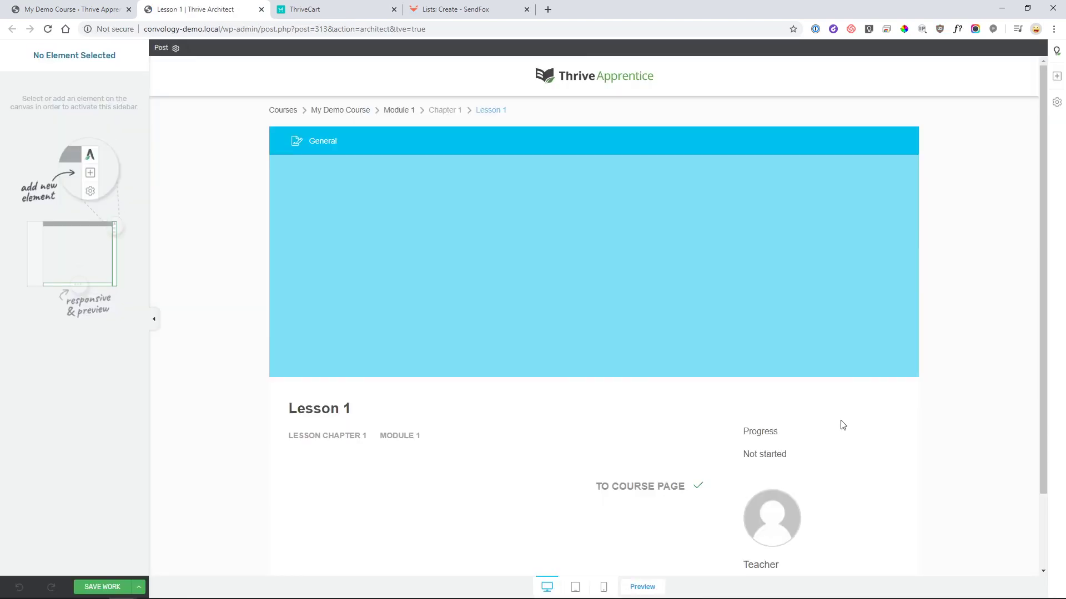
- Add a single text block to Lesson 1 reading 'Test content.'
scroll(833, 355, "down", 2)
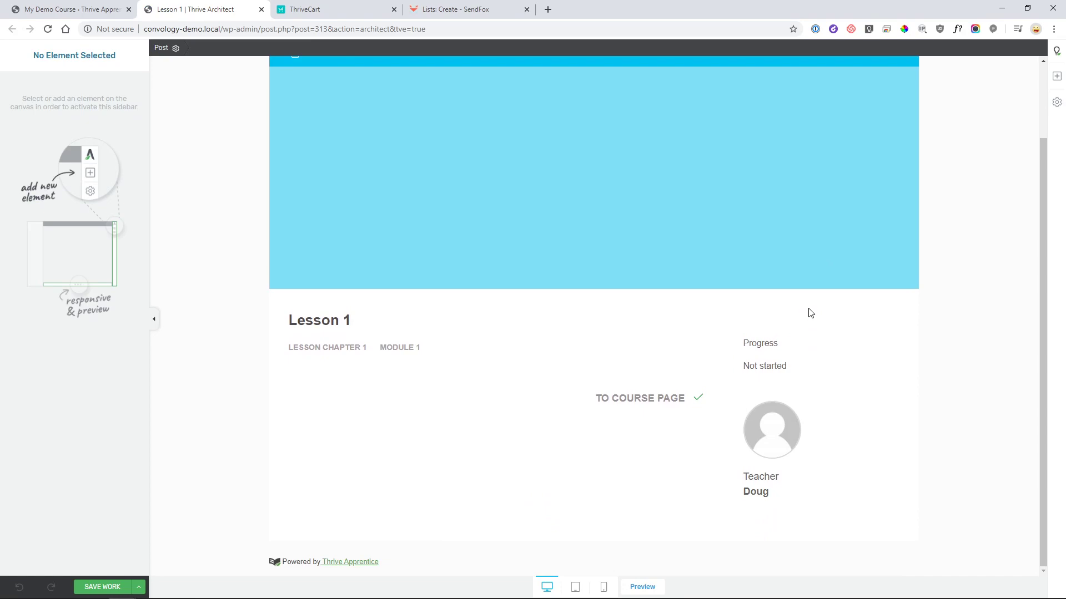
left_click(1056, 76)
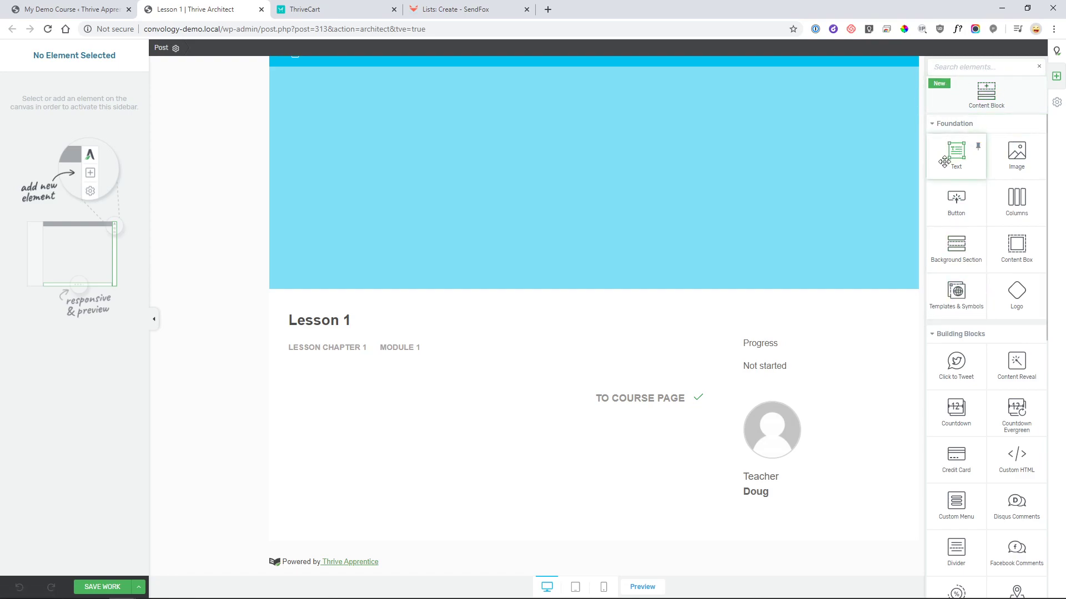
left_click_drag(953, 163, 543, 372)
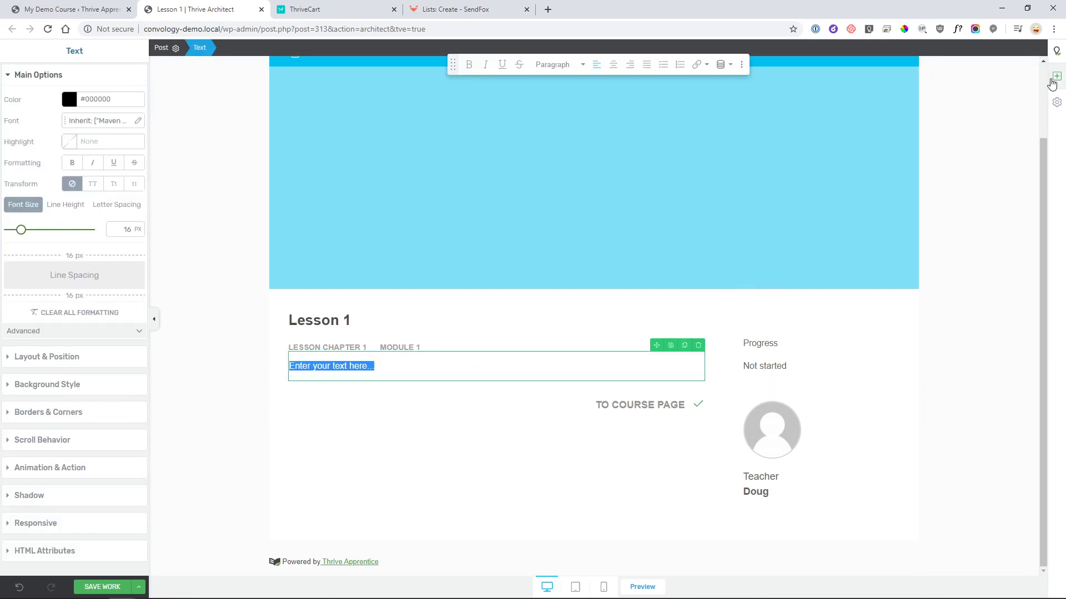
left_click(1056, 76)
left_click(953, 155)
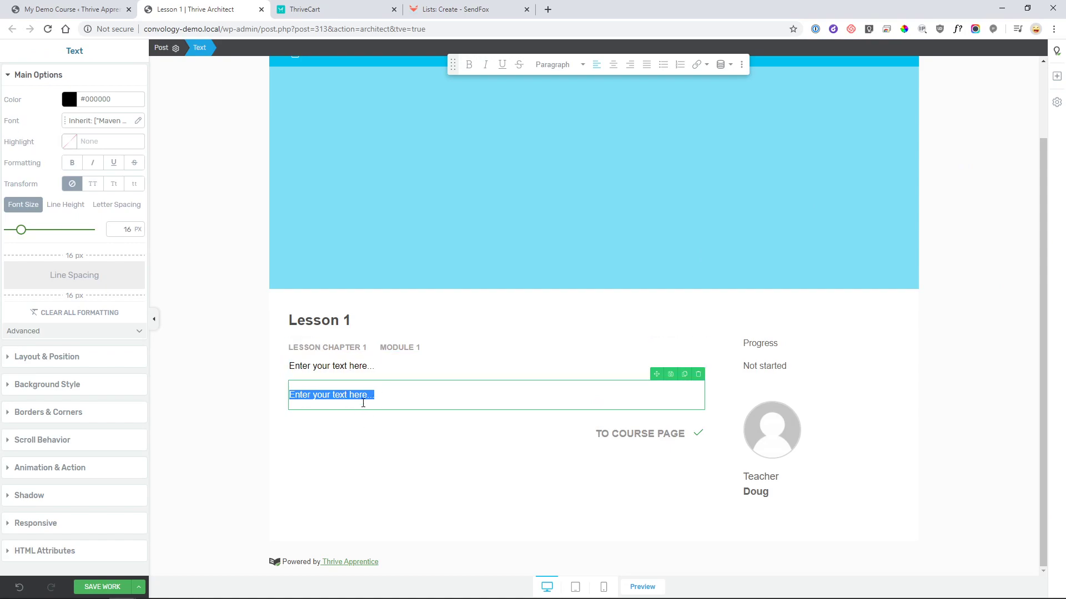
left_click(362, 367)
left_click(698, 374)
left_click(471, 369)
triple_click(457, 359)
type("Test content")
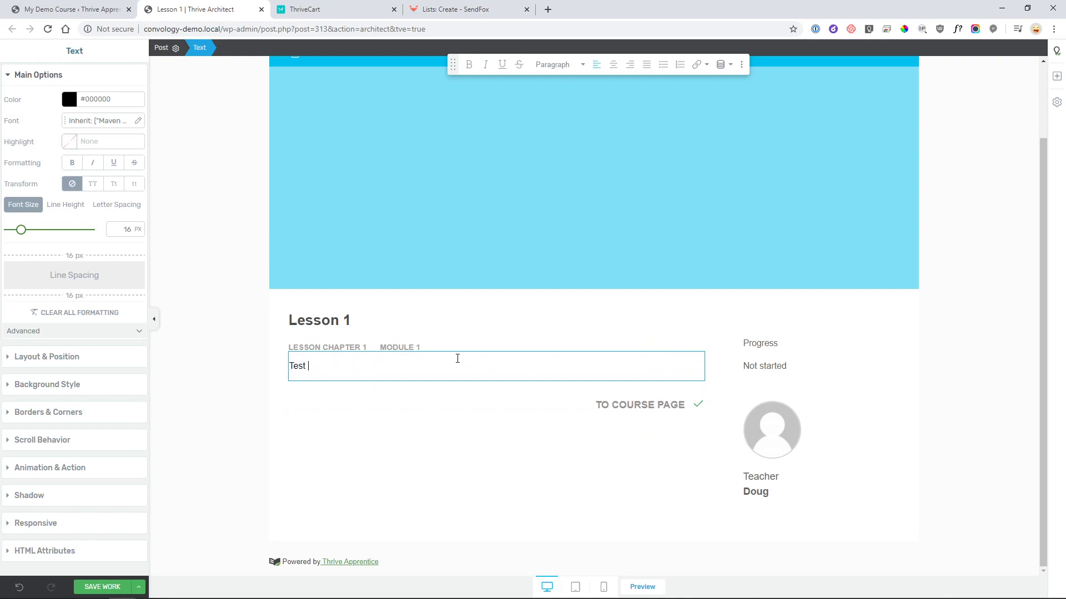
- Place a video element above the text, save the lesson, and close the editor
left_click(1056, 76)
type("video")
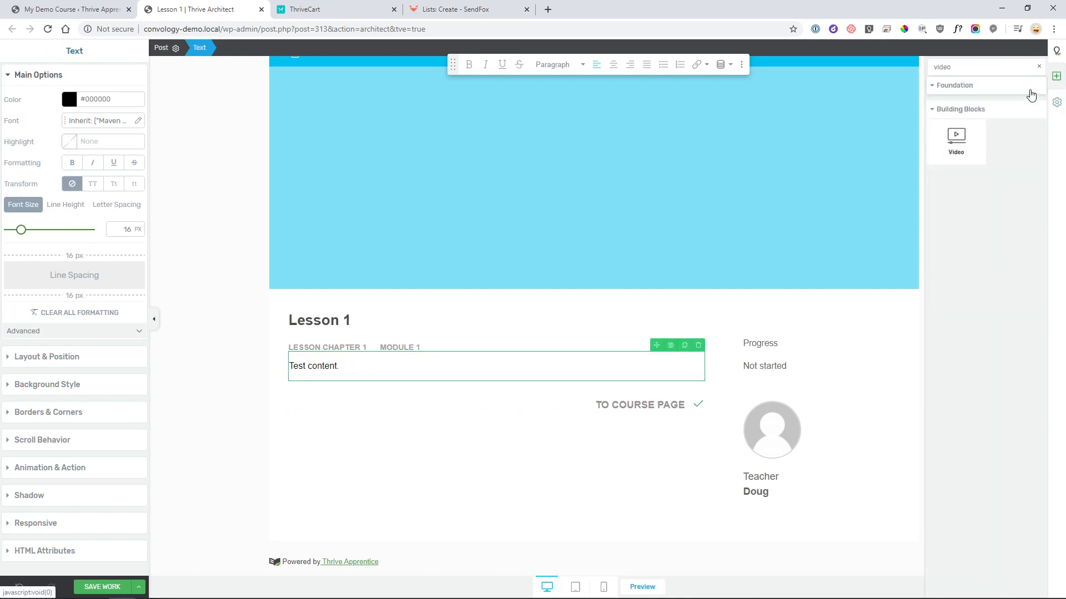
left_click_drag(974, 136, 483, 364)
left_click(221, 345)
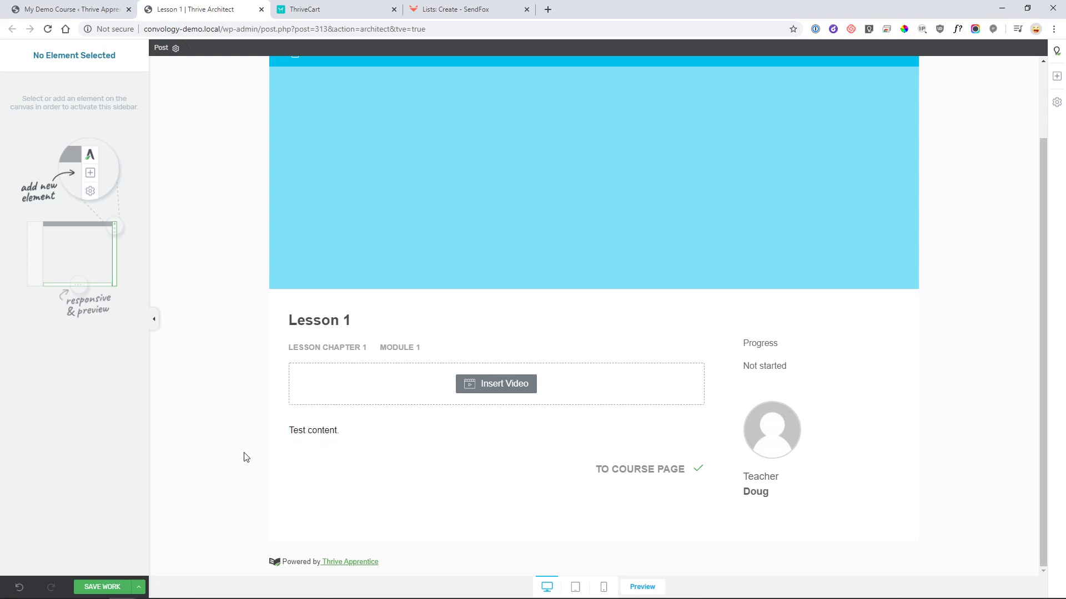
left_click(98, 587)
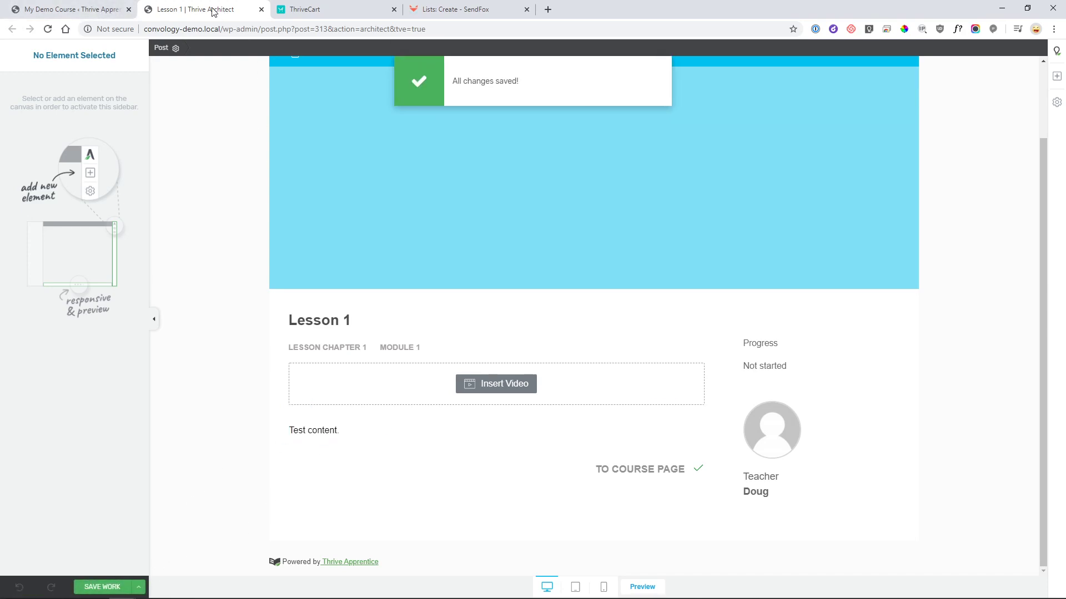
left_click(111, 9)
left_click(261, 9)
- Publish Lesson 1 and the course, then return to the courses list
mouse_move(273, 415)
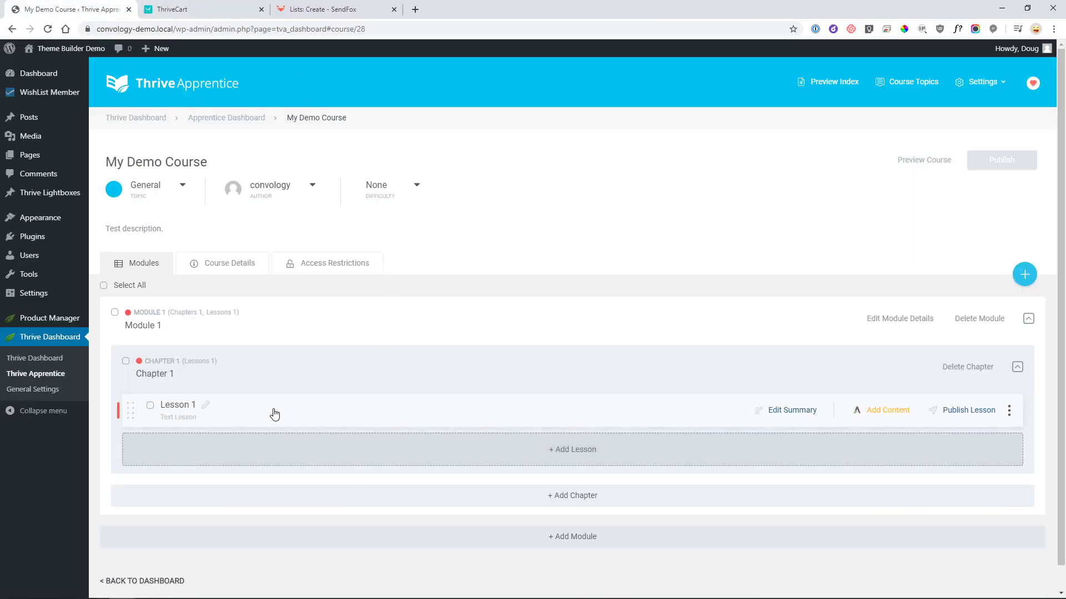
left_click(969, 411)
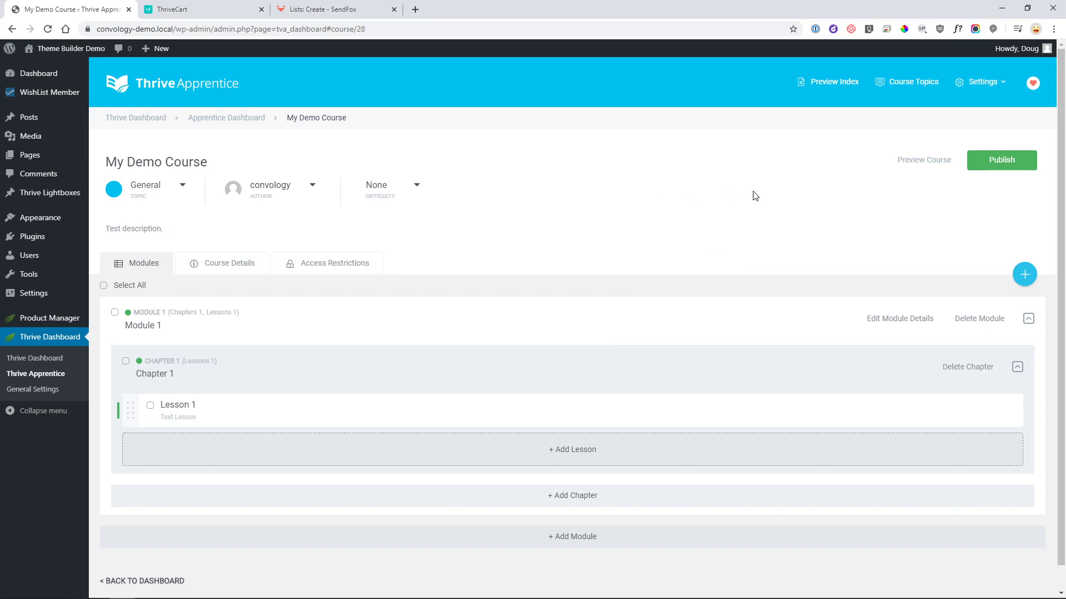
left_click(1000, 160)
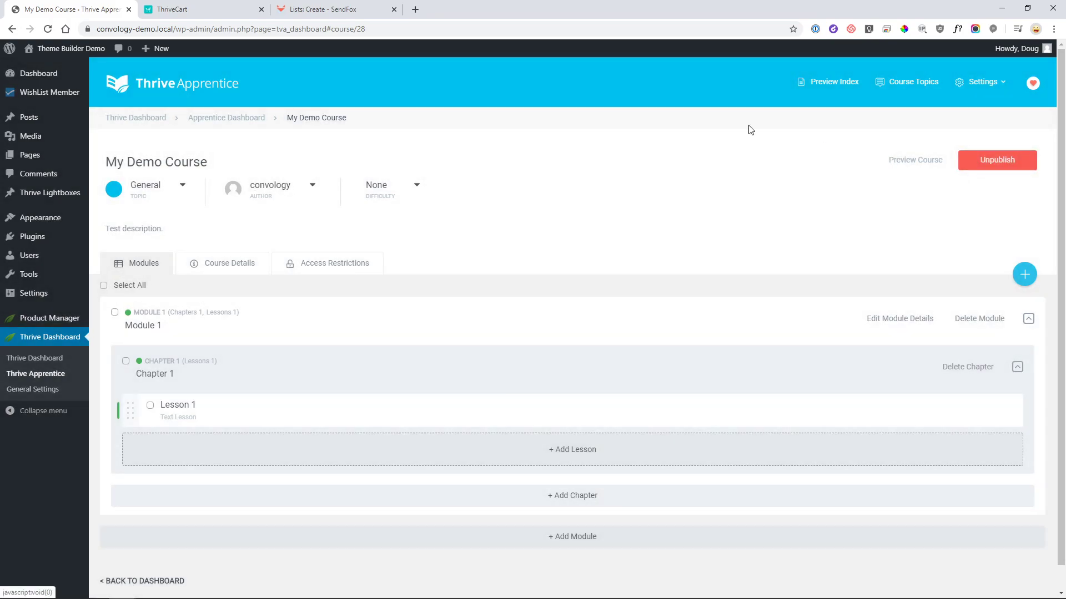
left_click(236, 117)
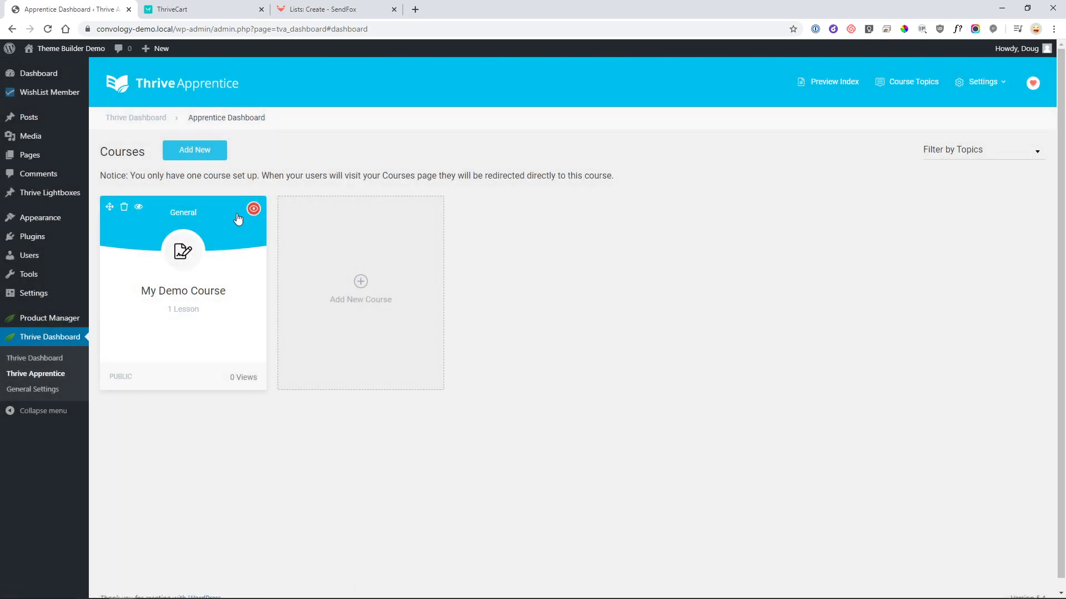
- Preview My Demo Course as a visitor and open its Lesson 1 page
left_click(139, 211)
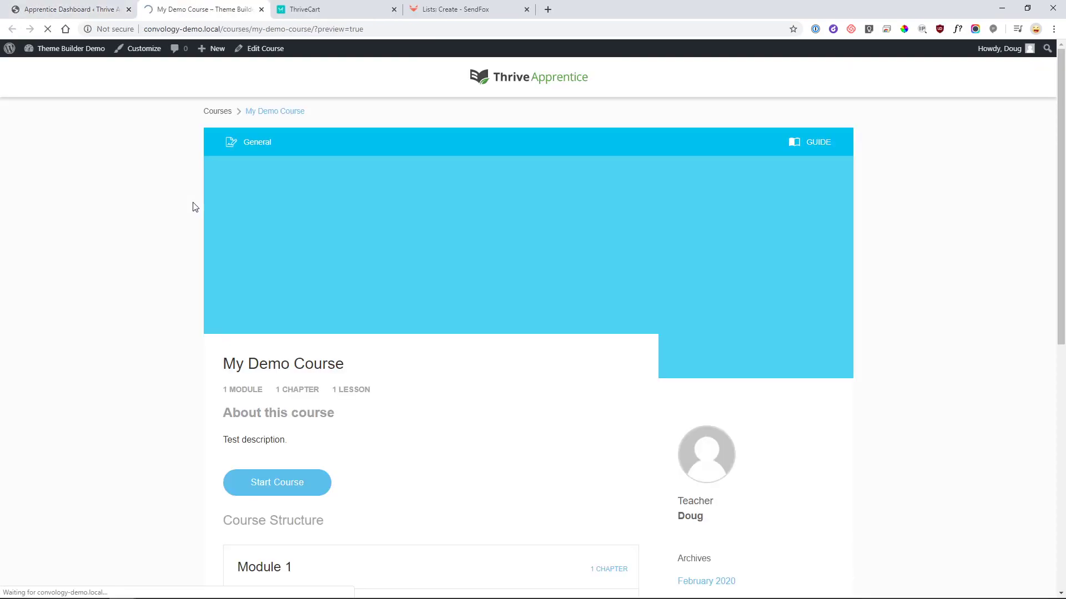
scroll(401, 369, "down", 2)
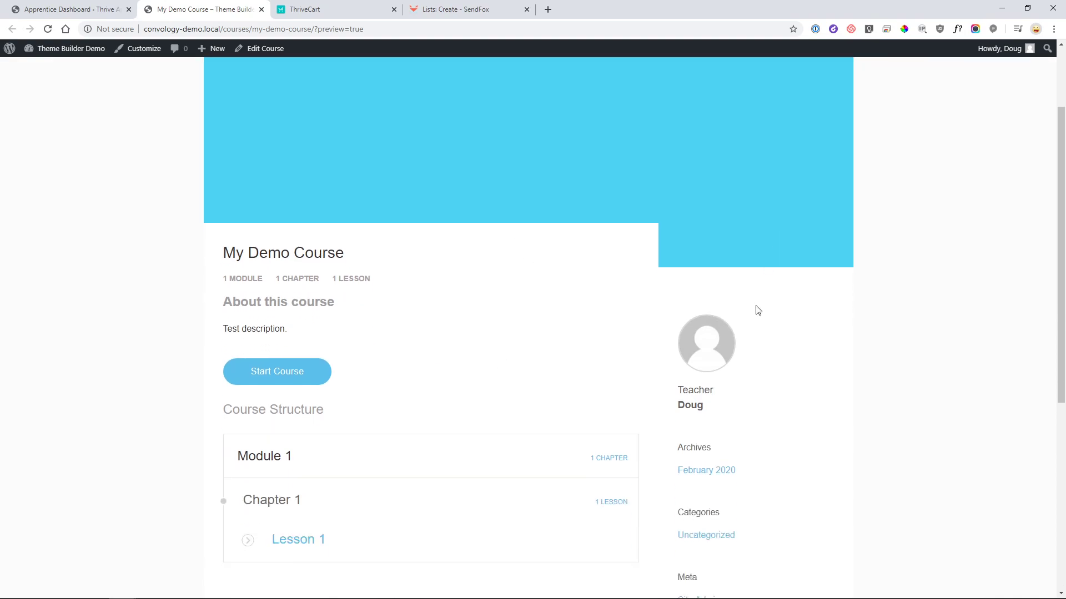
scroll(752, 314, "down", 2)
scroll(711, 274, "up", 2)
scroll(700, 261, "up", 2)
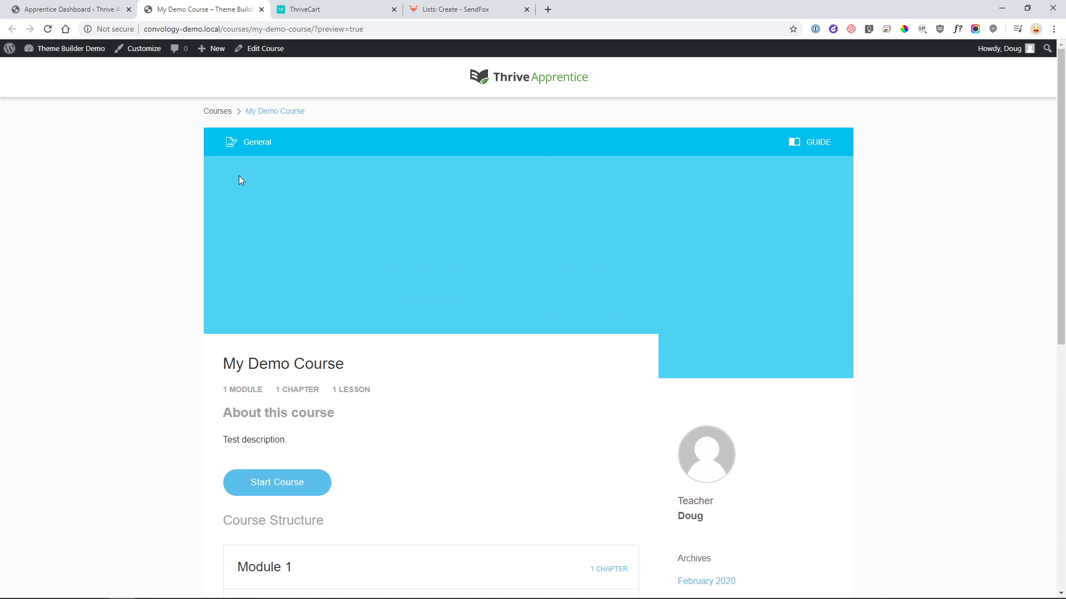
scroll(800, 278, "down", 2)
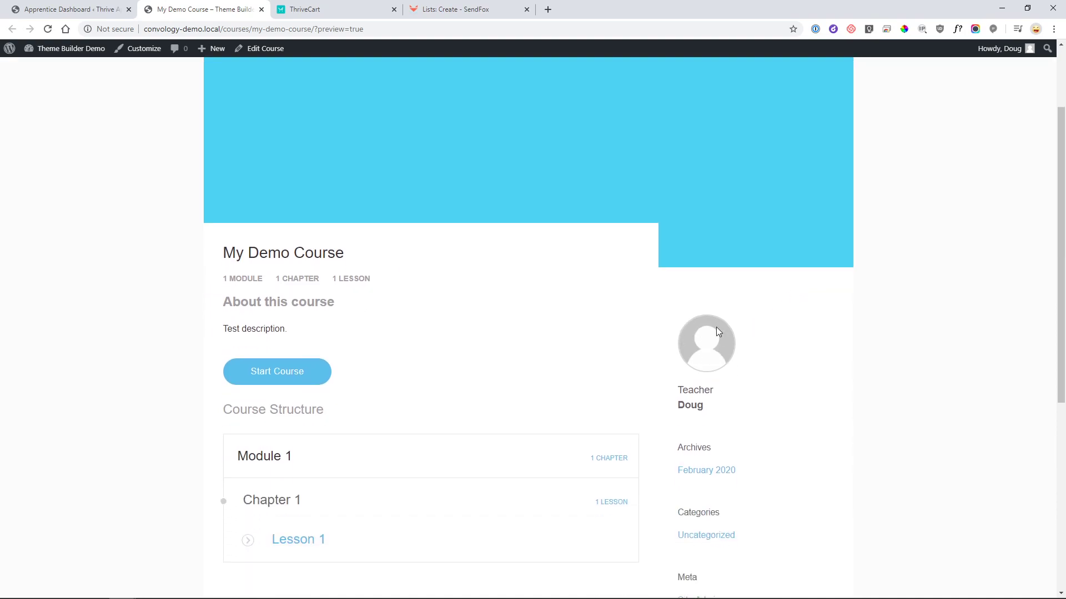
scroll(731, 383, "down", 4)
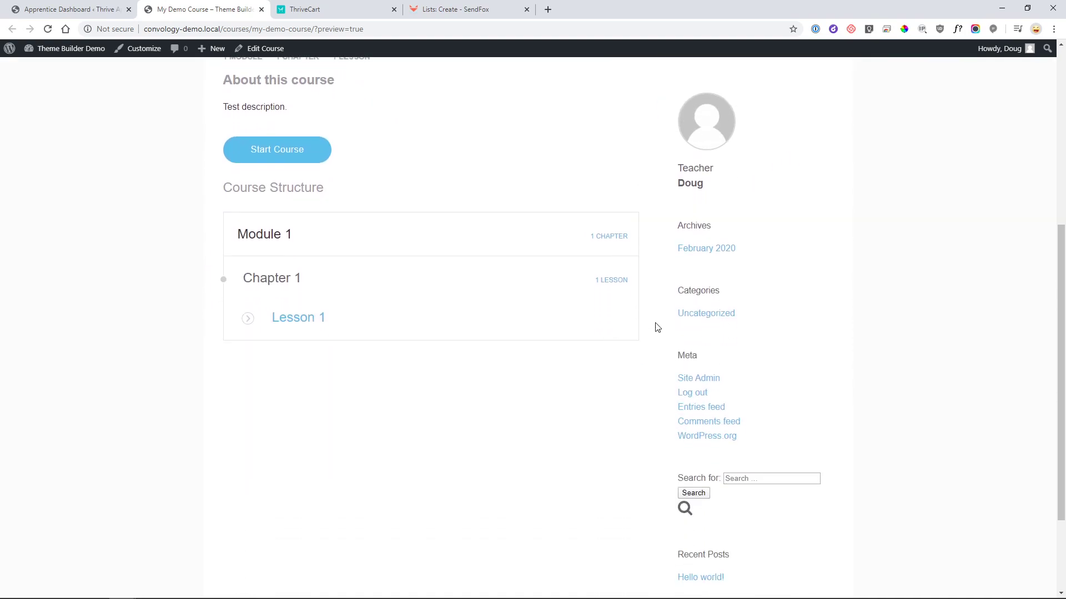
scroll(694, 322, "up", 2)
scroll(656, 181, "down", 4)
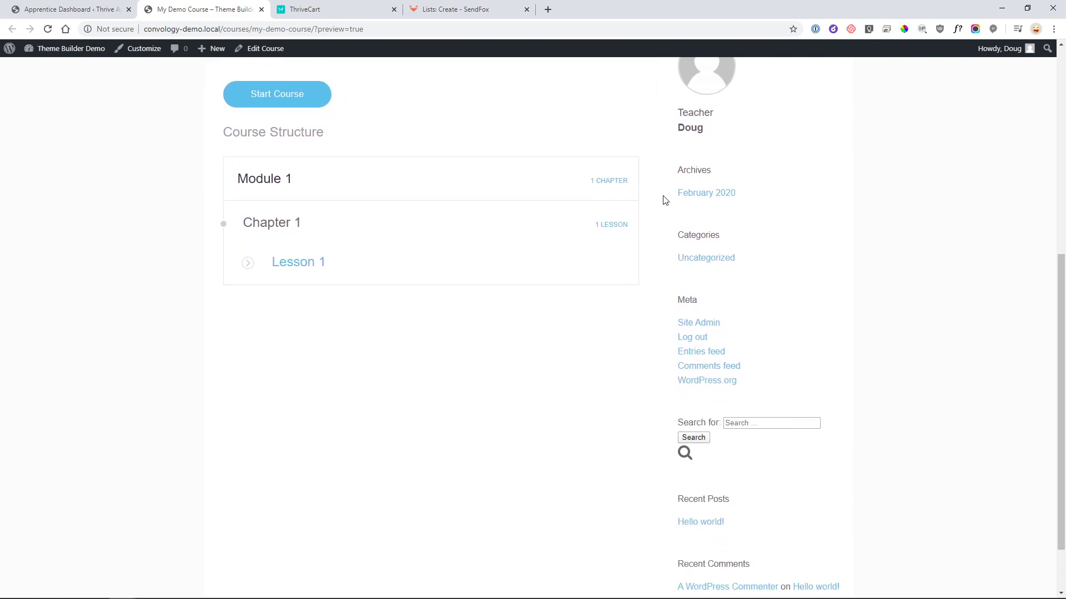
scroll(724, 251, "up", 6)
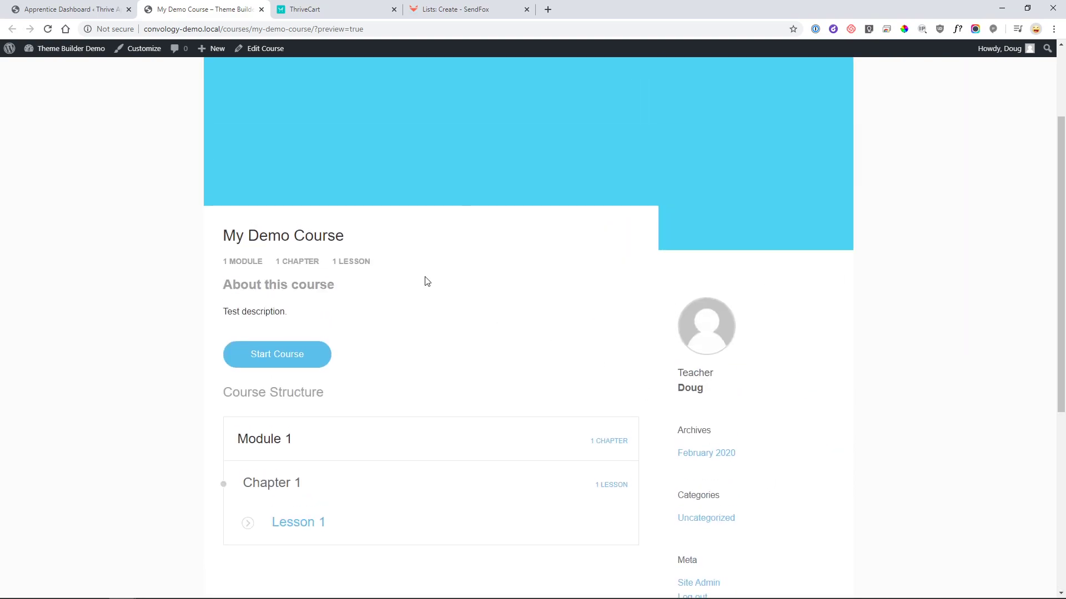
scroll(367, 346, "down", 1)
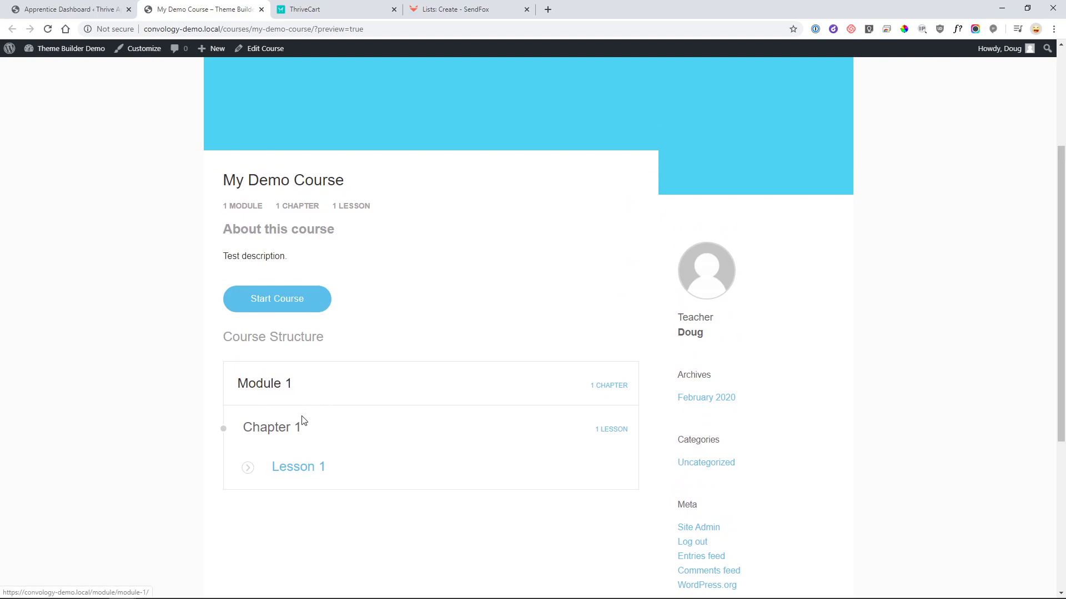
left_click(303, 472)
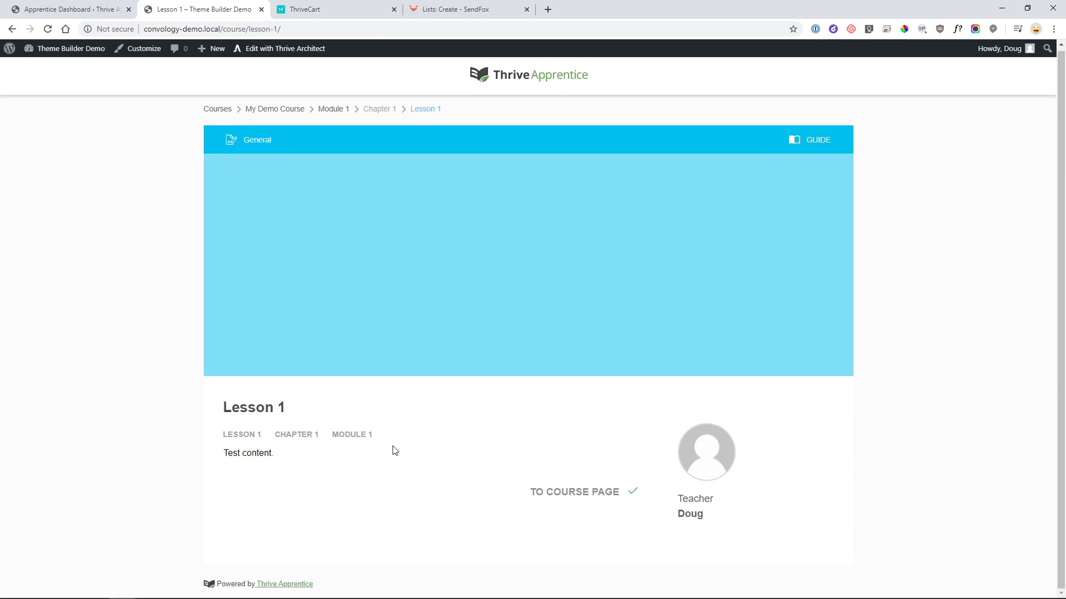
left_click_drag(287, 460, 211, 459)
left_click(172, 473)
- Open the WishList Member dashboard showing 1 user, 0 members and 1 non-member
left_click(72, 9)
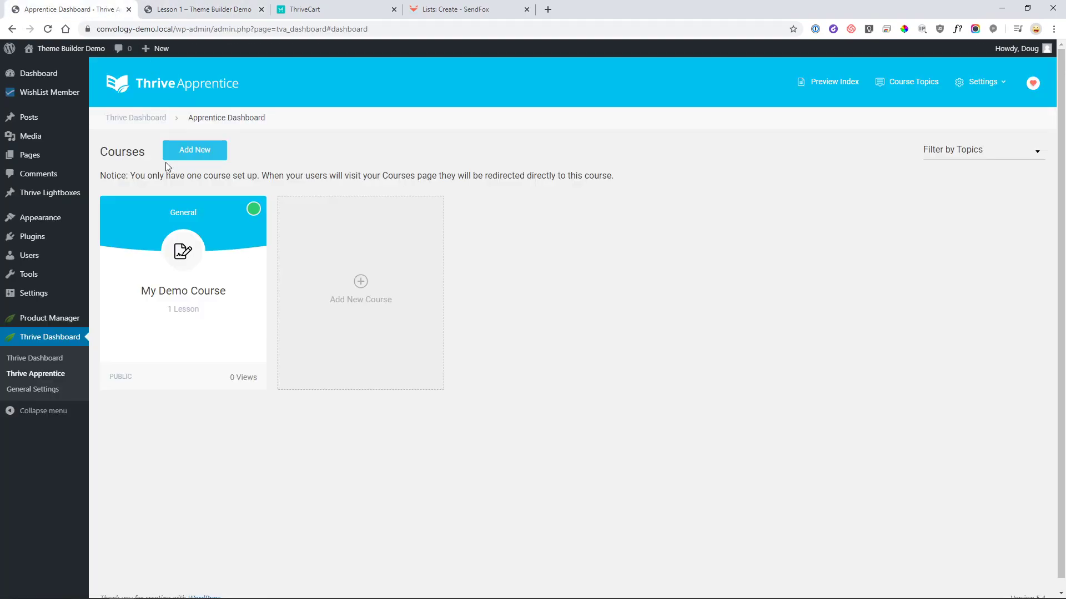
left_click(68, 96)
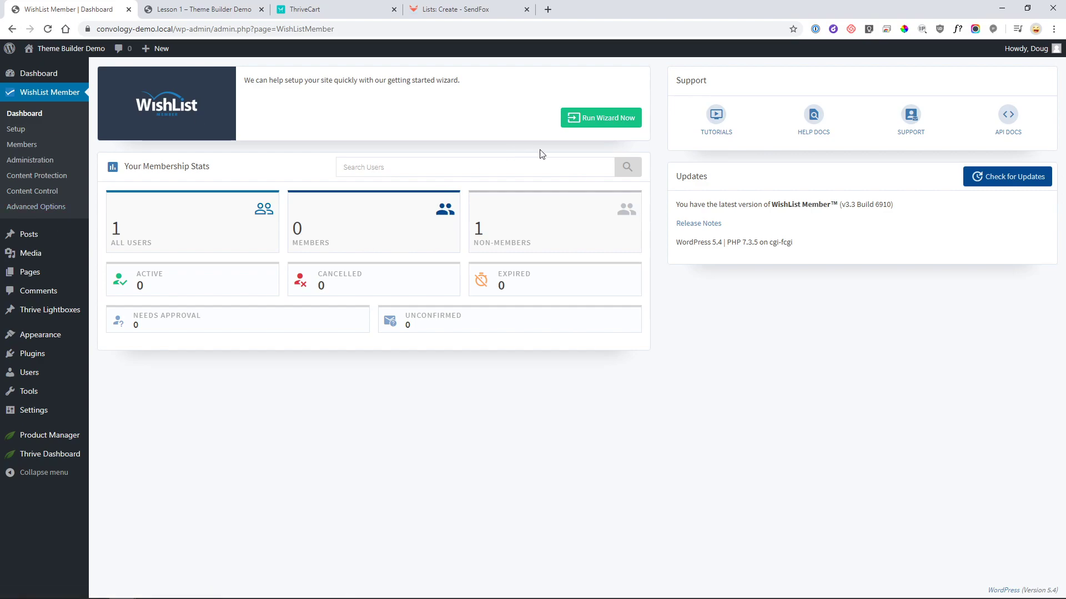
- Run the setup wizard for level 'My Demo Course' with ongoing access through all five steps and save
left_click(593, 126)
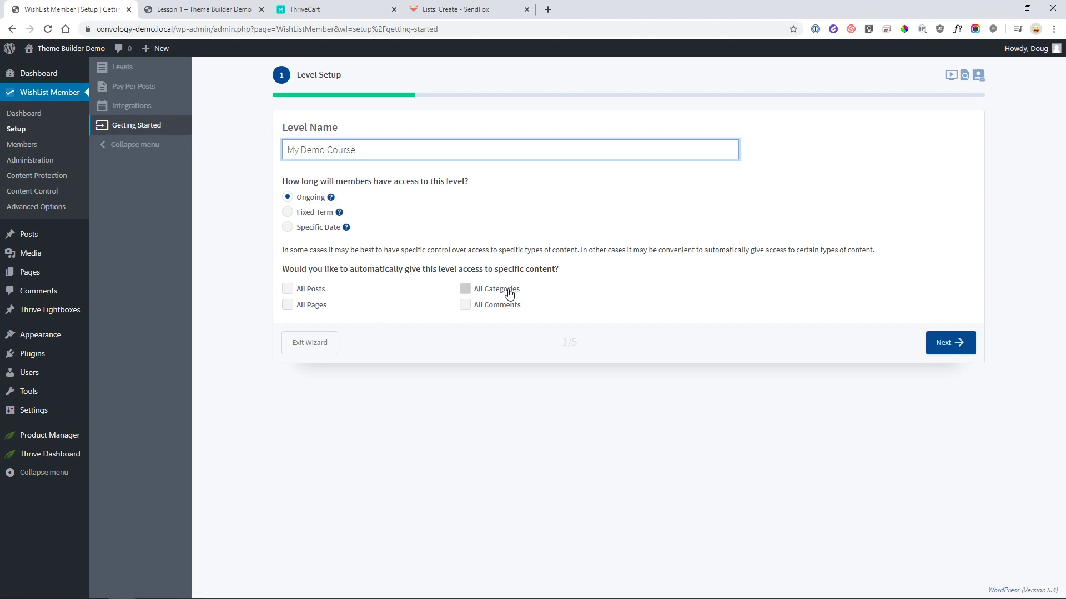
left_click(962, 346)
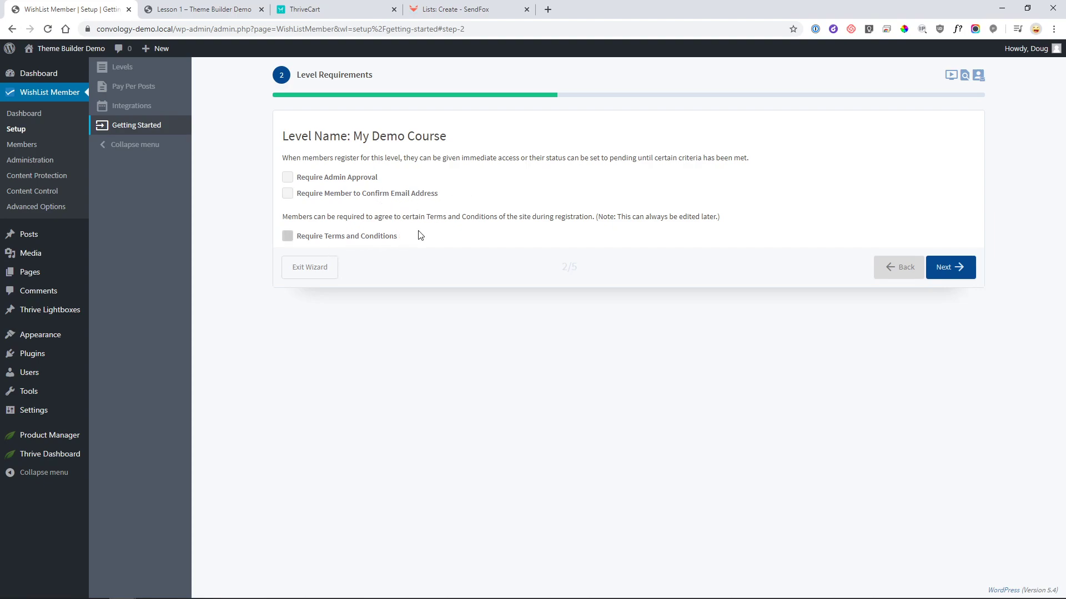
left_click(957, 274)
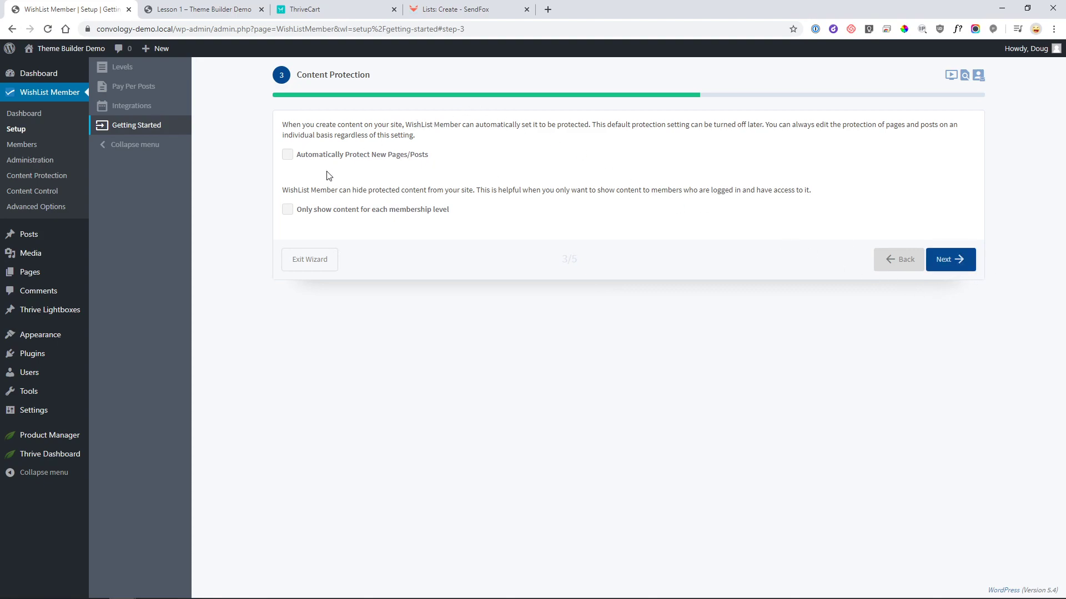
left_click(959, 263)
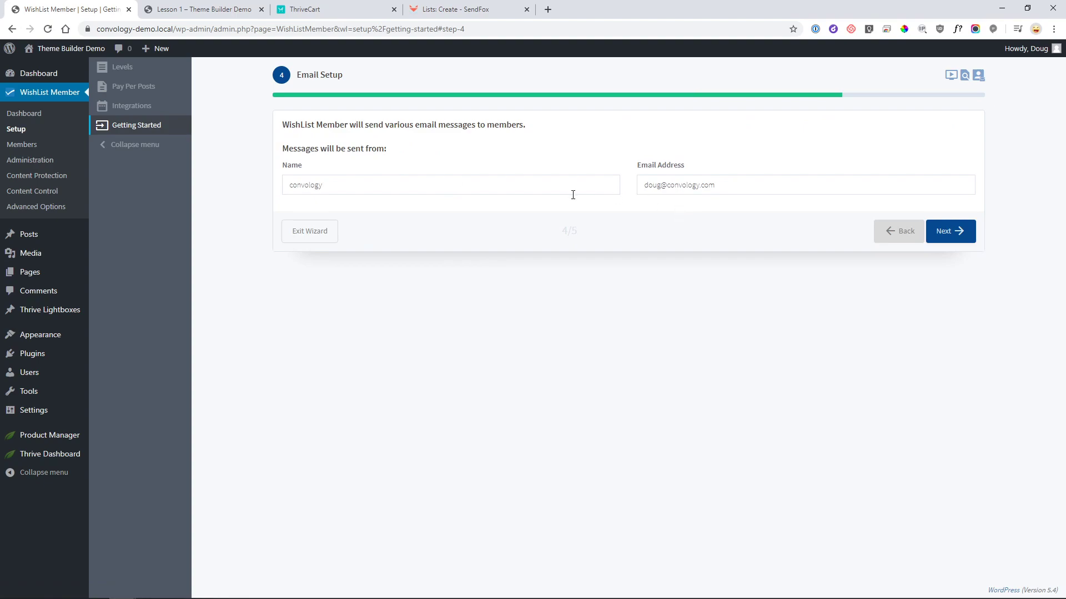
left_click(950, 235)
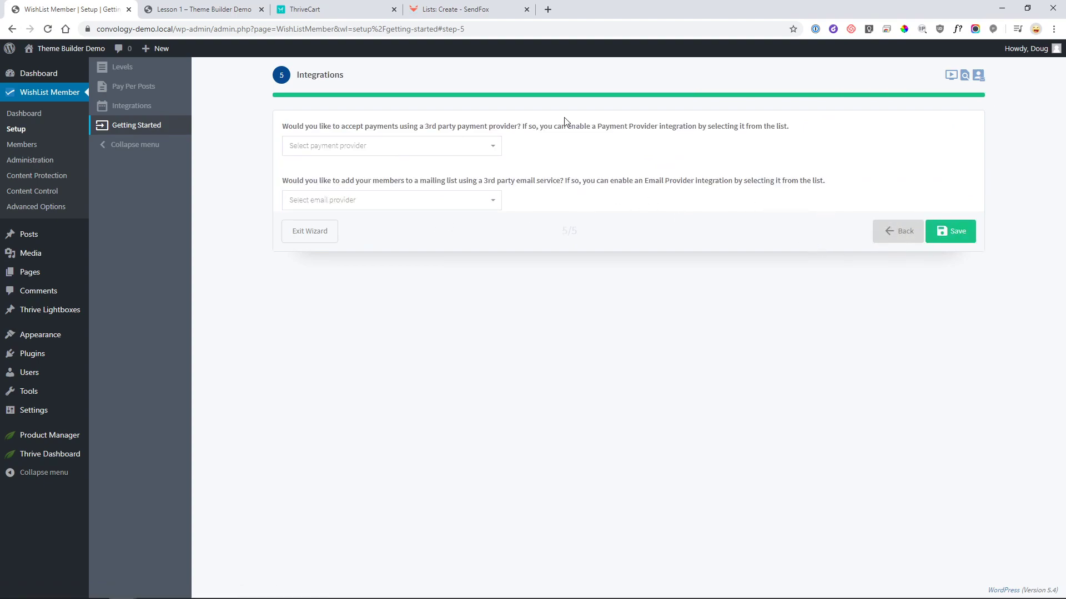
left_click(947, 232)
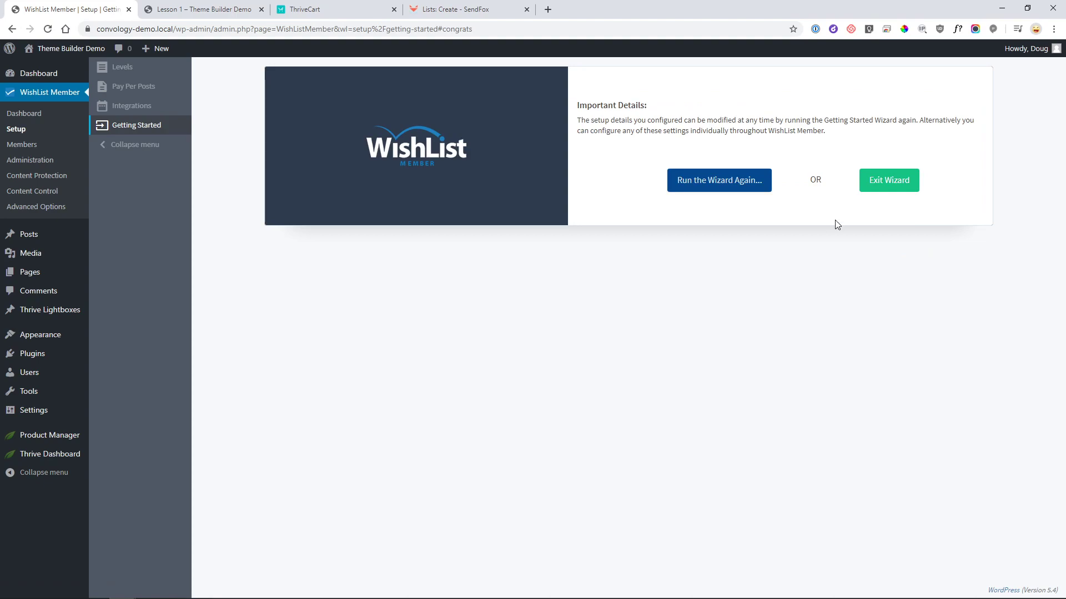
- Exit the wizard and open Setup > Integrations to list Payment Providers Stripe and ThriveCart
left_click(893, 185)
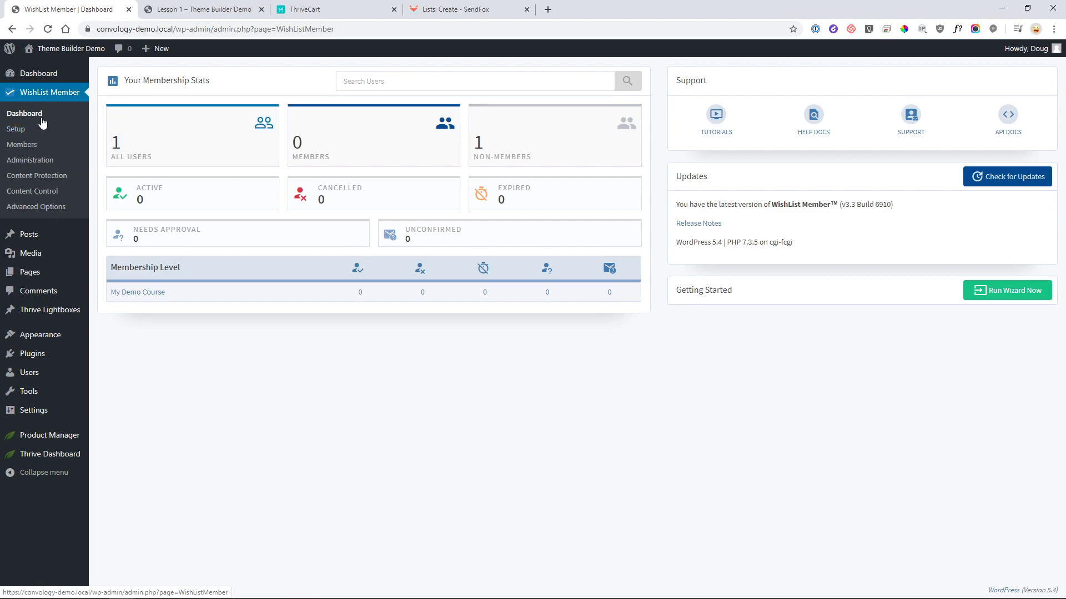
left_click(25, 130)
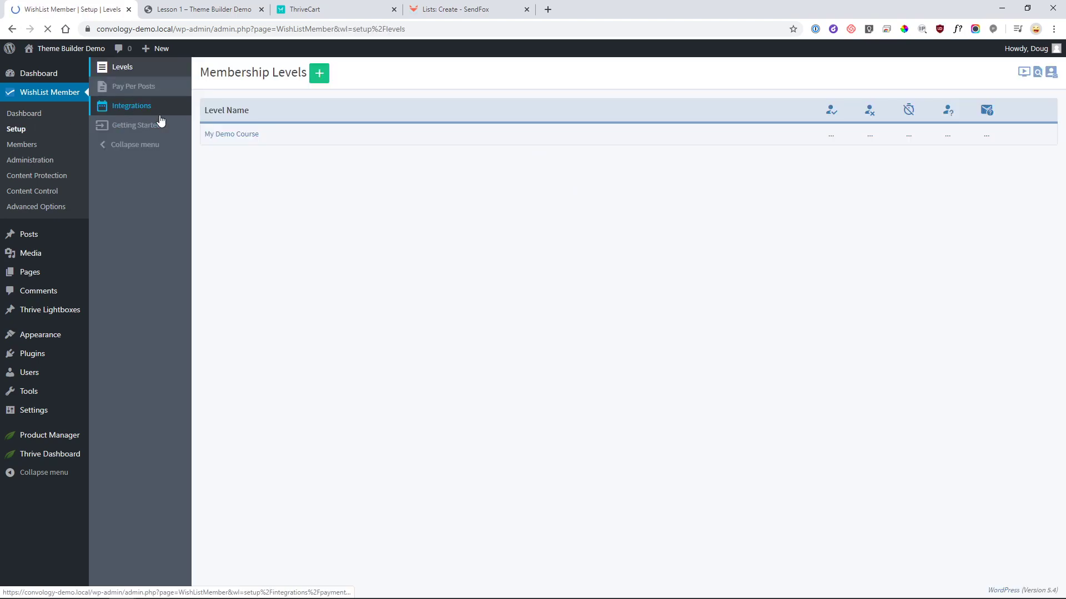
left_click(133, 110)
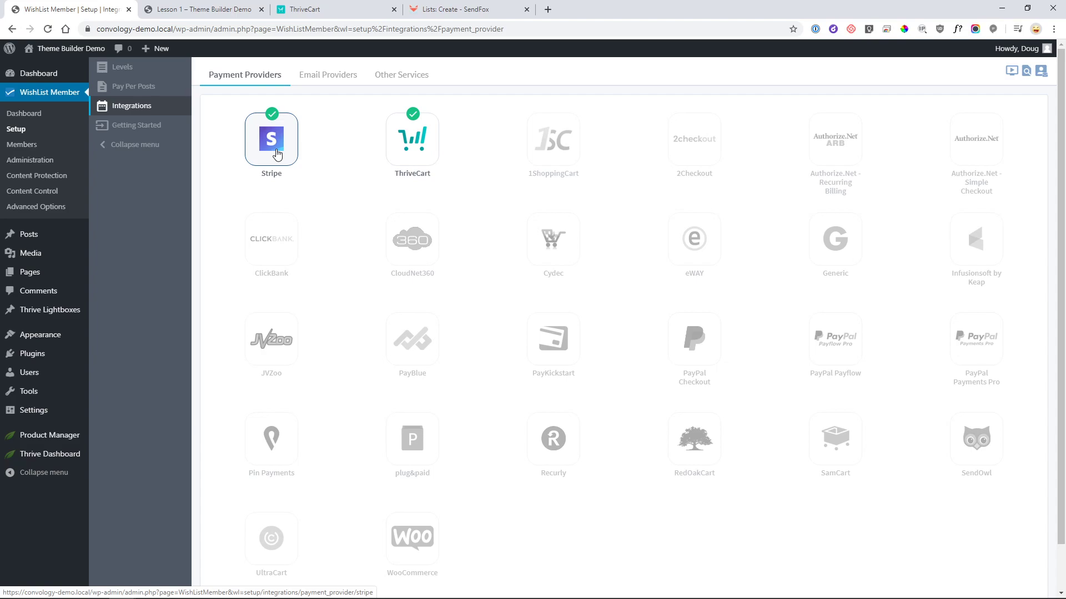
left_click(418, 143)
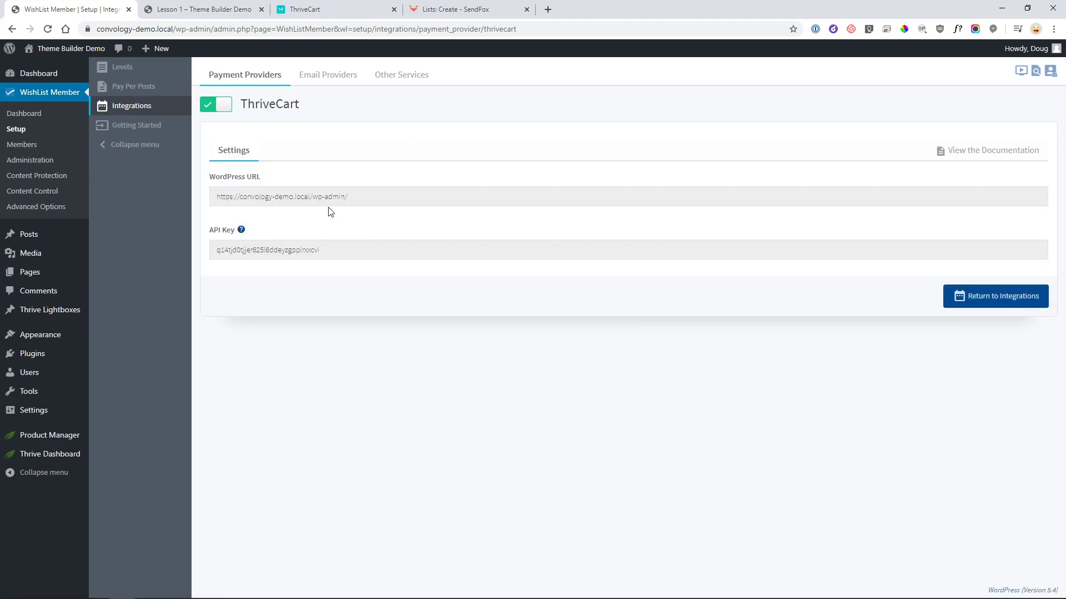
left_click(218, 104)
left_click(225, 106)
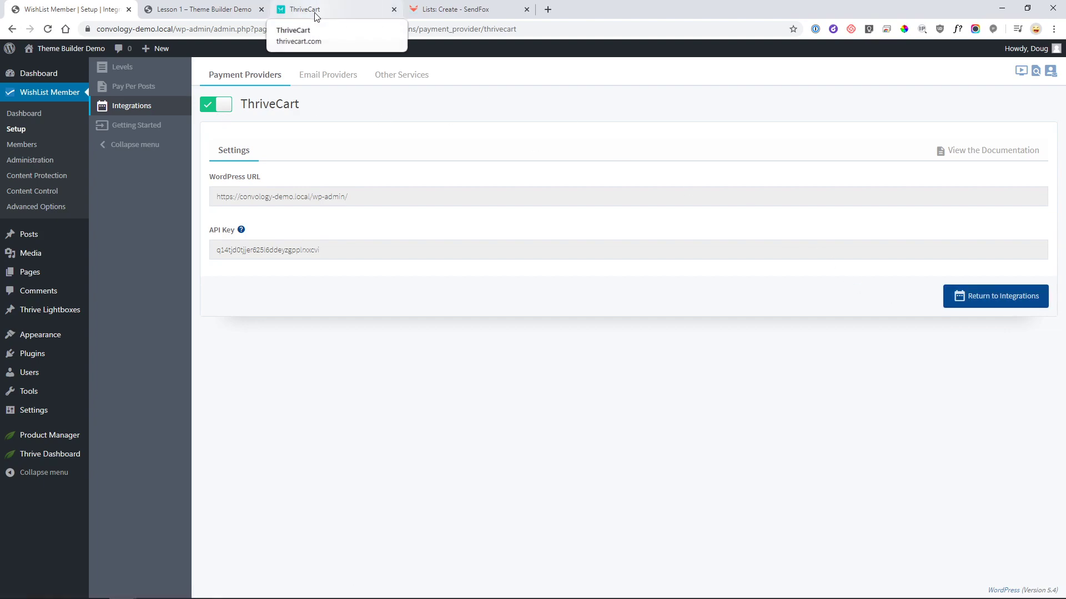
- Open ThriveCart's account Settings from the avatar menu in a new tab and switch to it
left_click(341, 9)
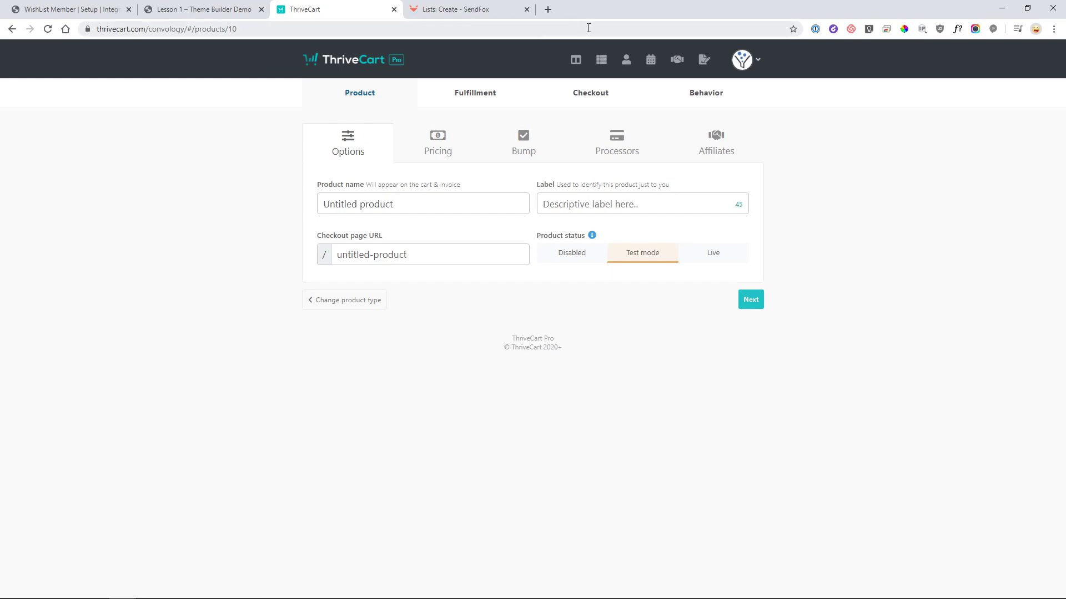
left_click(757, 59)
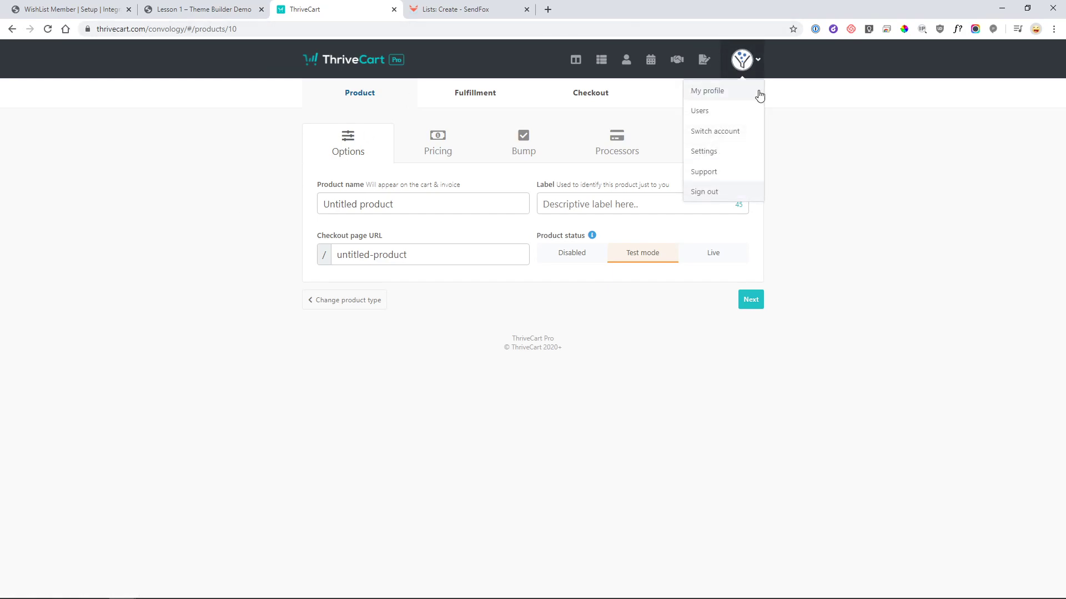
right_click(714, 97)
left_click(921, 112)
mouse_move(745, 70)
right_click(708, 159)
left_click(732, 164)
left_click(468, 11)
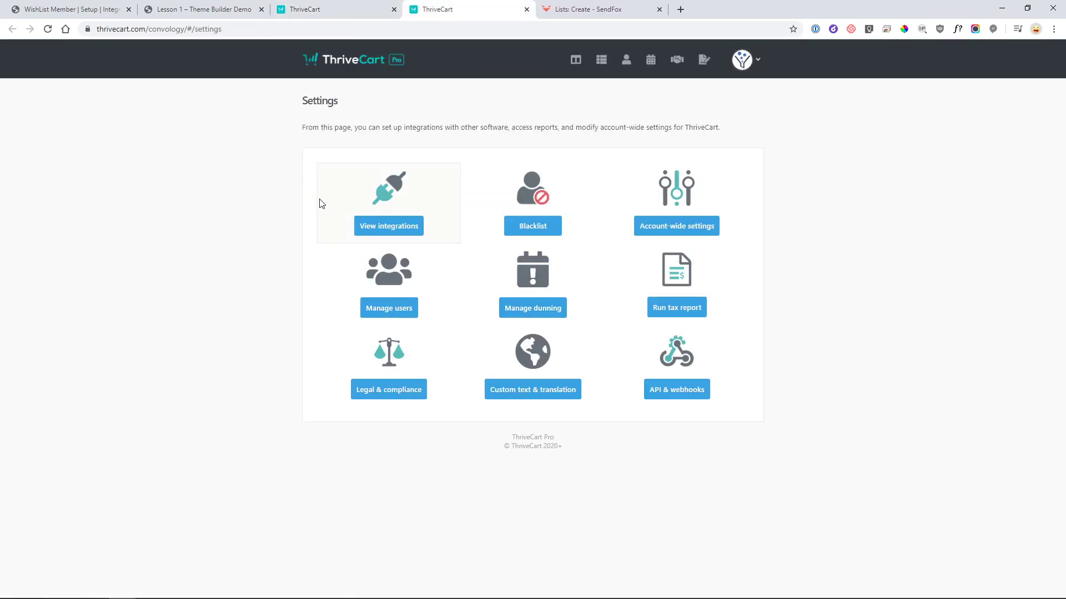
- Open the WishList Member integration form with site name 'My Demo Site', then go back to membership platforms
left_click(393, 230)
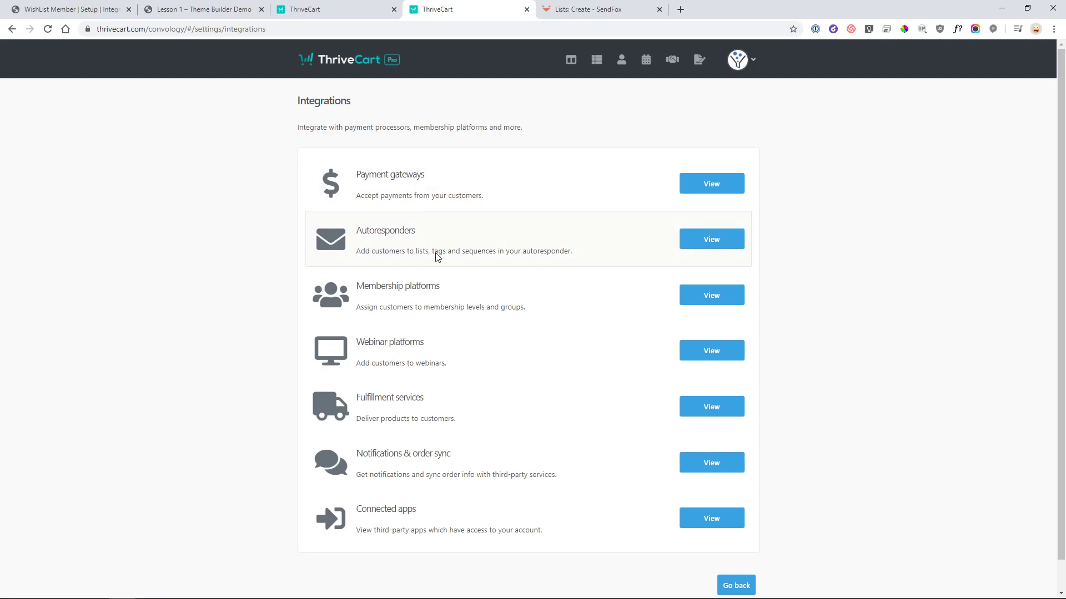
left_click(701, 300)
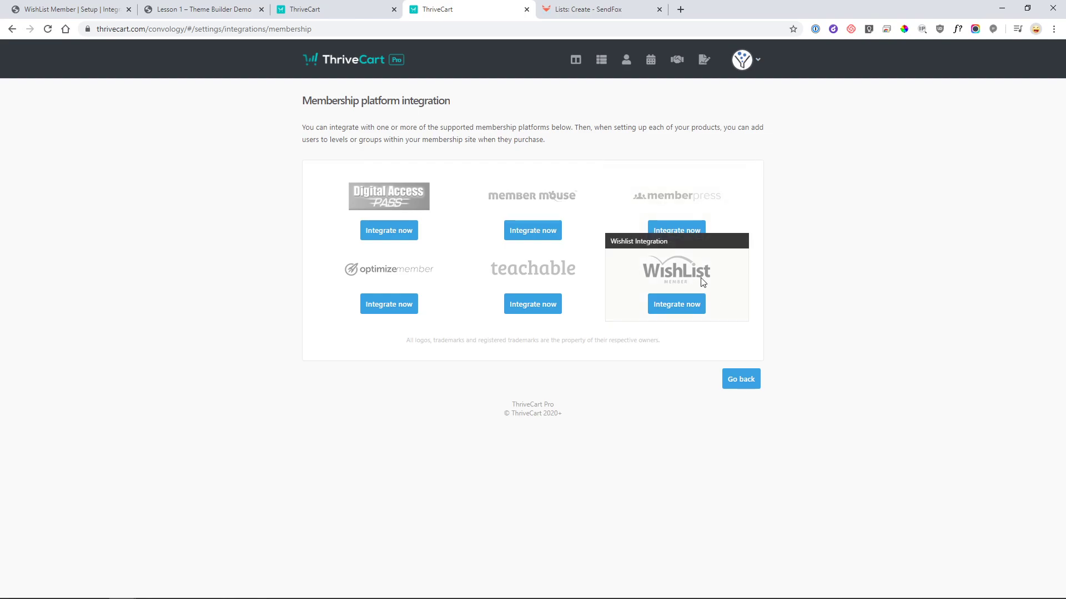
left_click(669, 308)
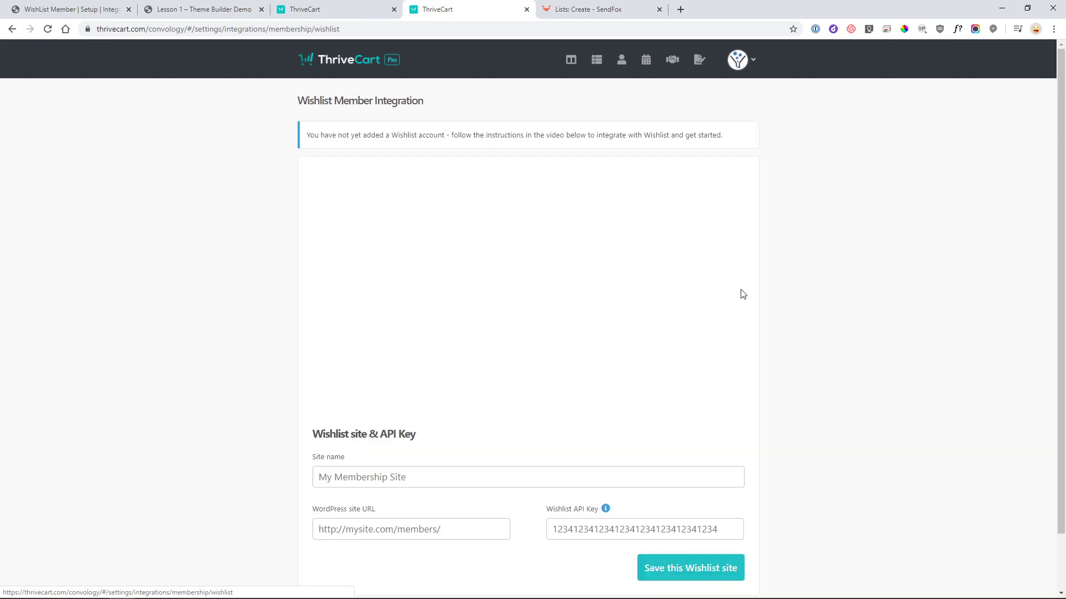
scroll(658, 305, "down", 1)
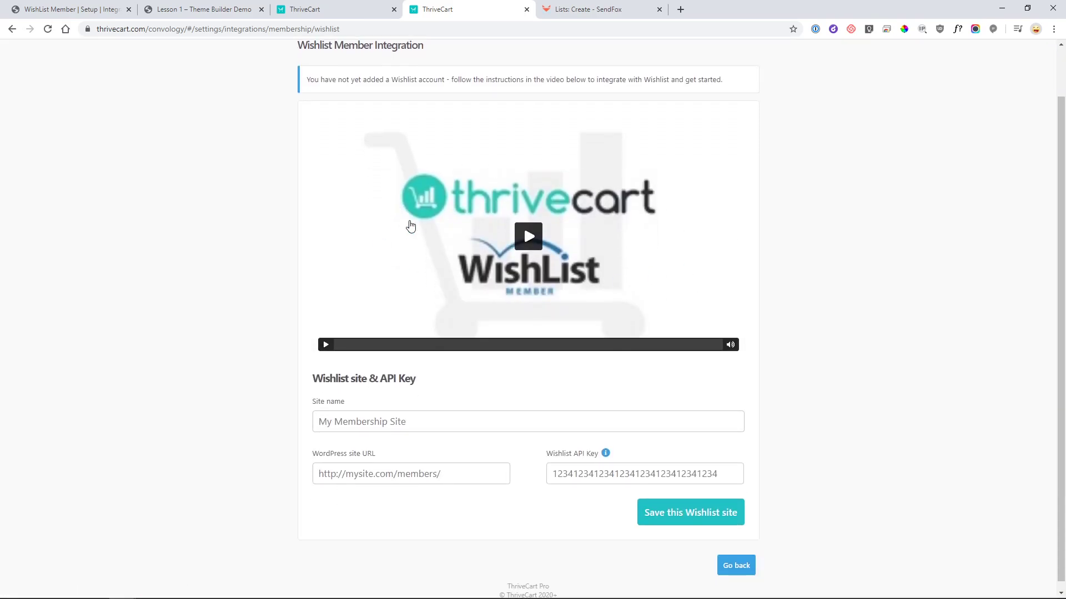
scroll(466, 261, "down", 1)
scroll(469, 270, "down", 1)
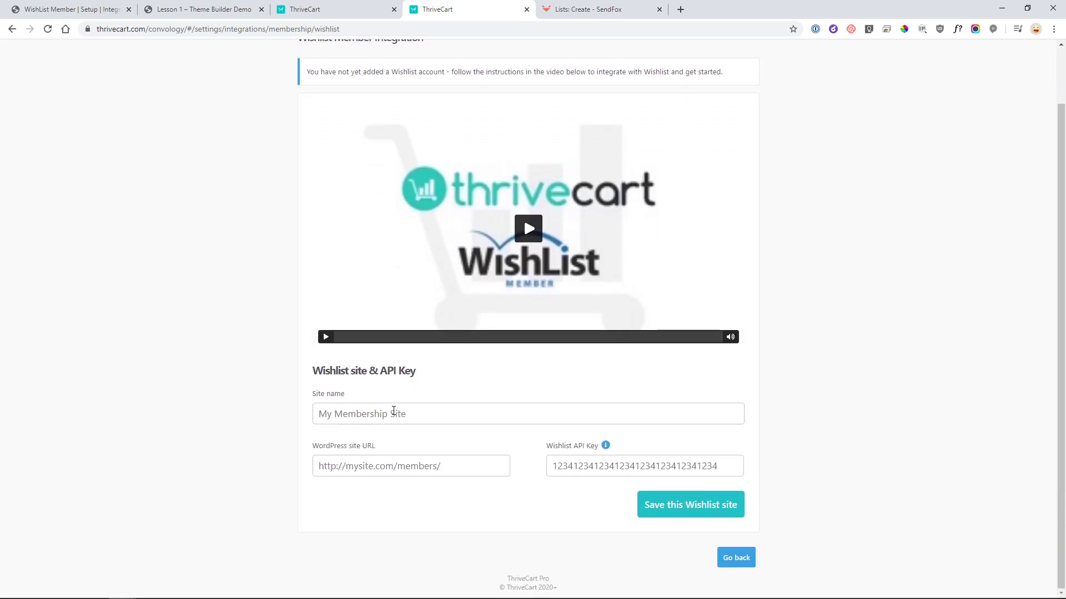
left_click(412, 420)
type("My Demo Site")
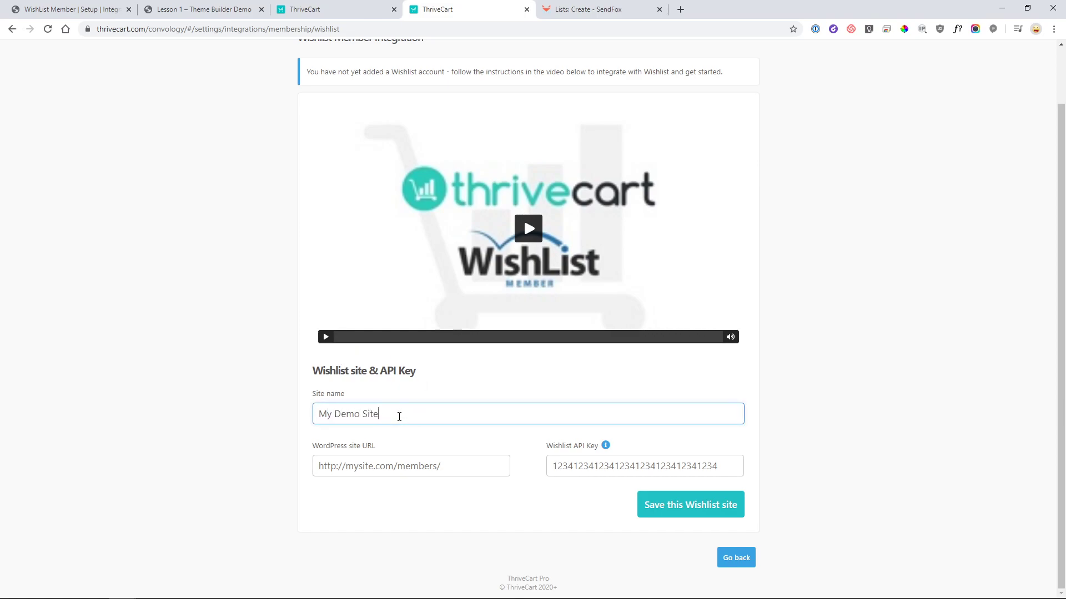
left_click(433, 461)
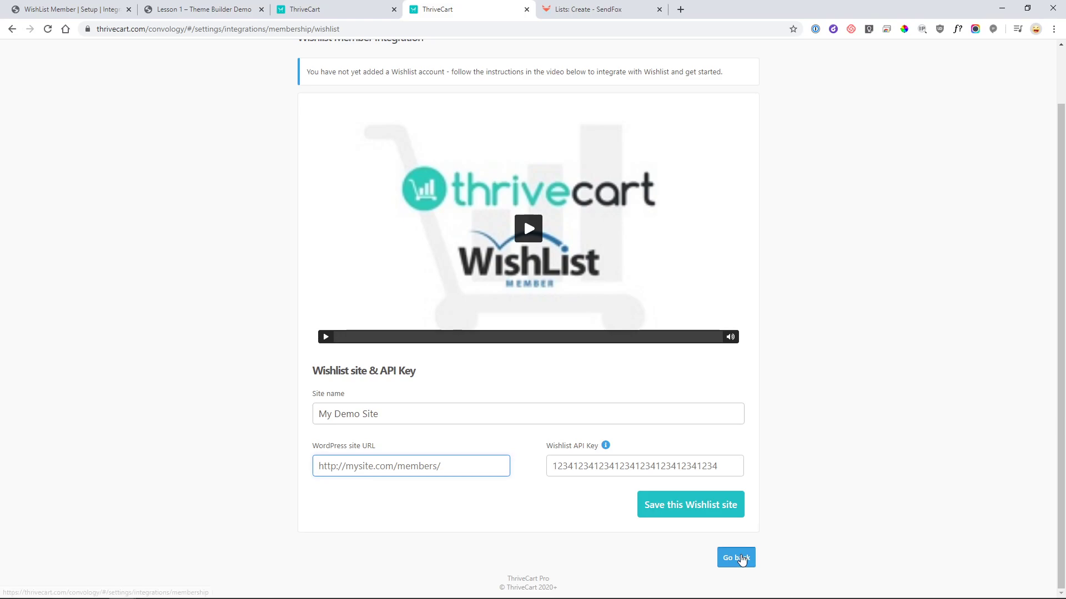
left_click(741, 559)
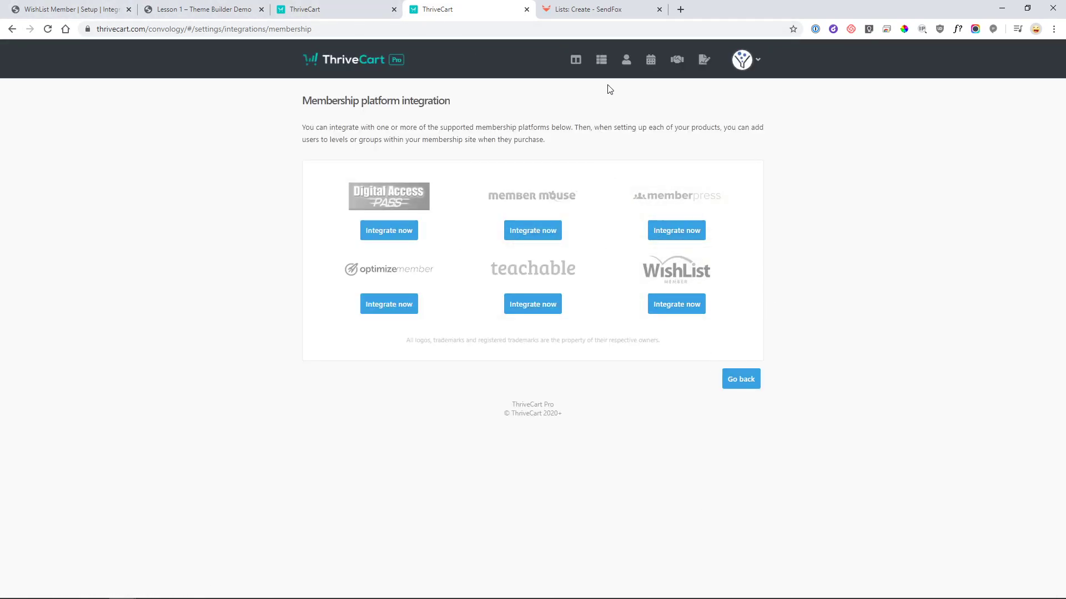
- Back in the product editor, rename the product to 'My Demo Course'
key("ctrl+shift+Tab")
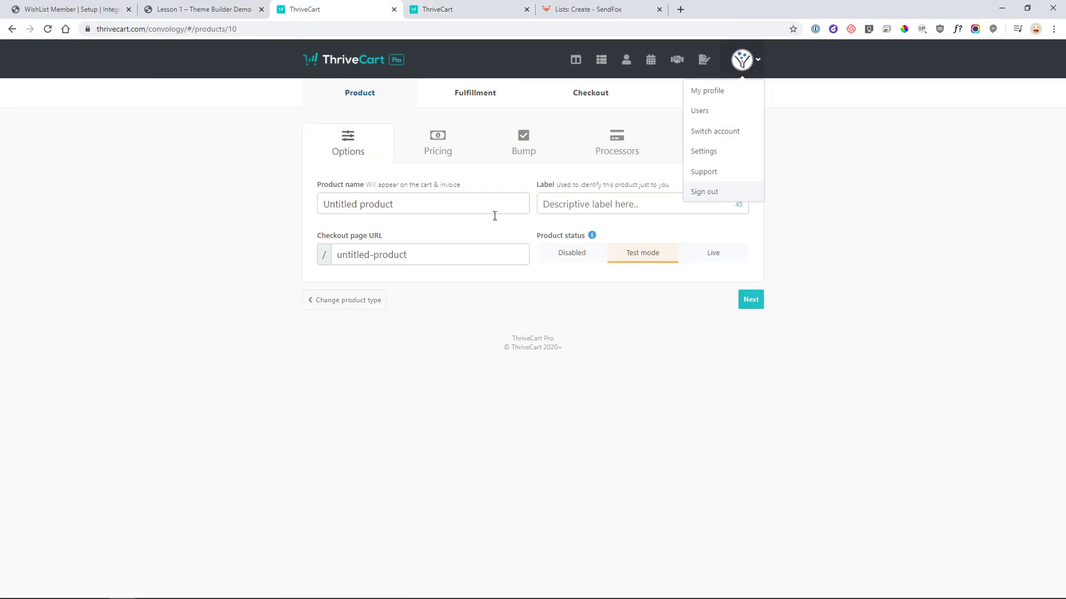
left_click(762, 63)
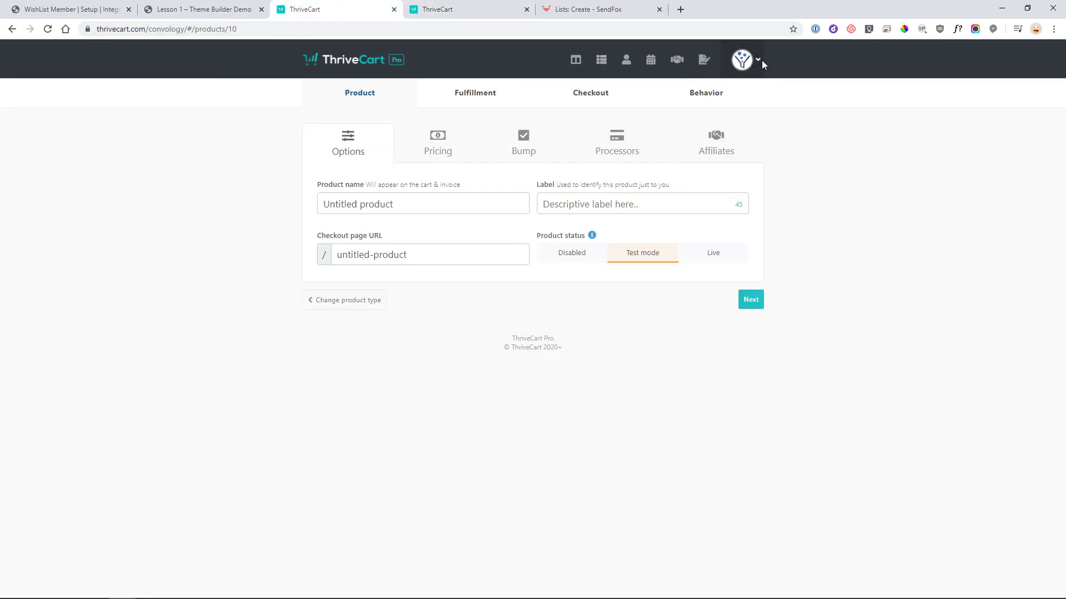
left_click(417, 204)
type("My ")
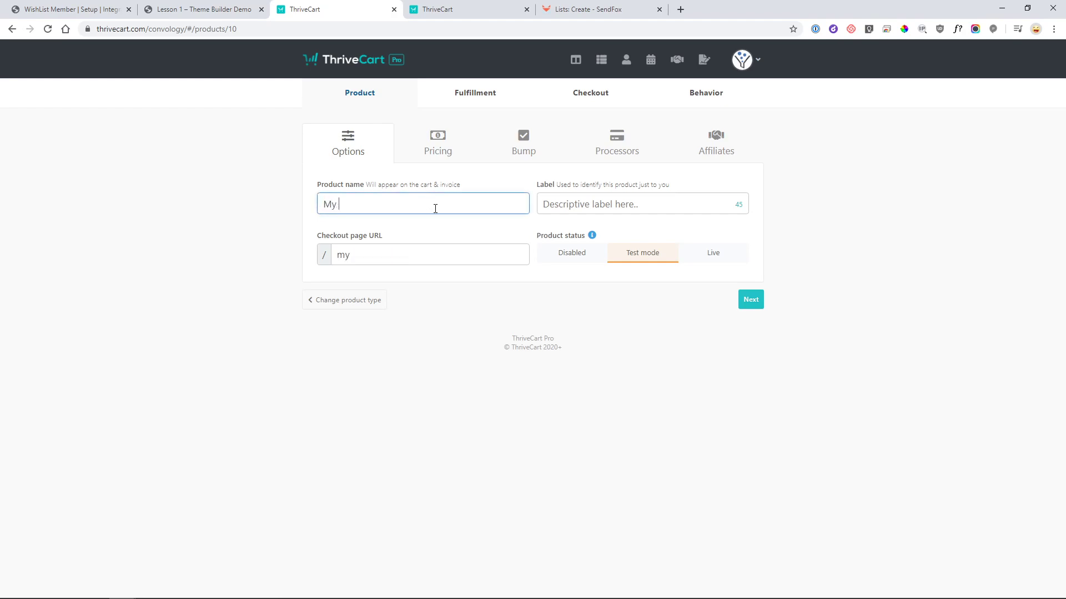
type("Demo Course")
- Start a product price and try the split pay (2 payments) and pay-your-own-price payment types
left_click(755, 305)
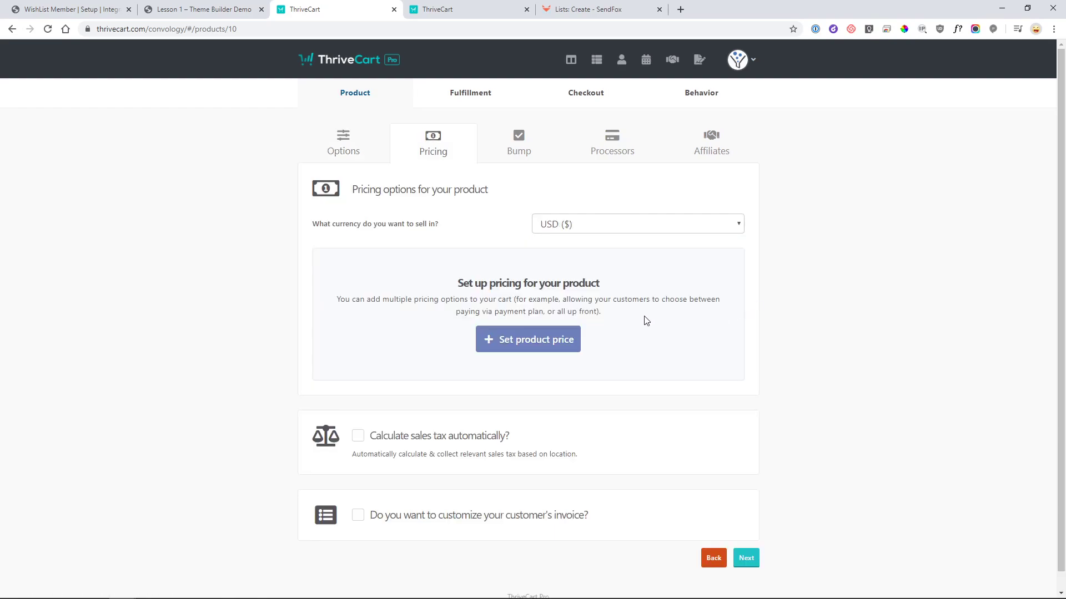
left_click(555, 339)
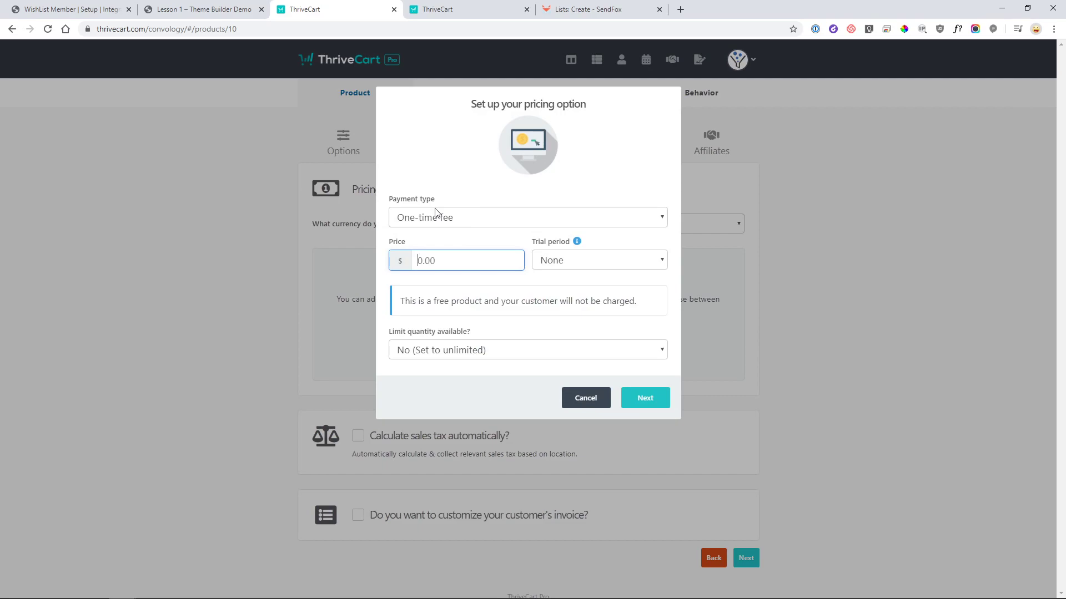
left_click(468, 221)
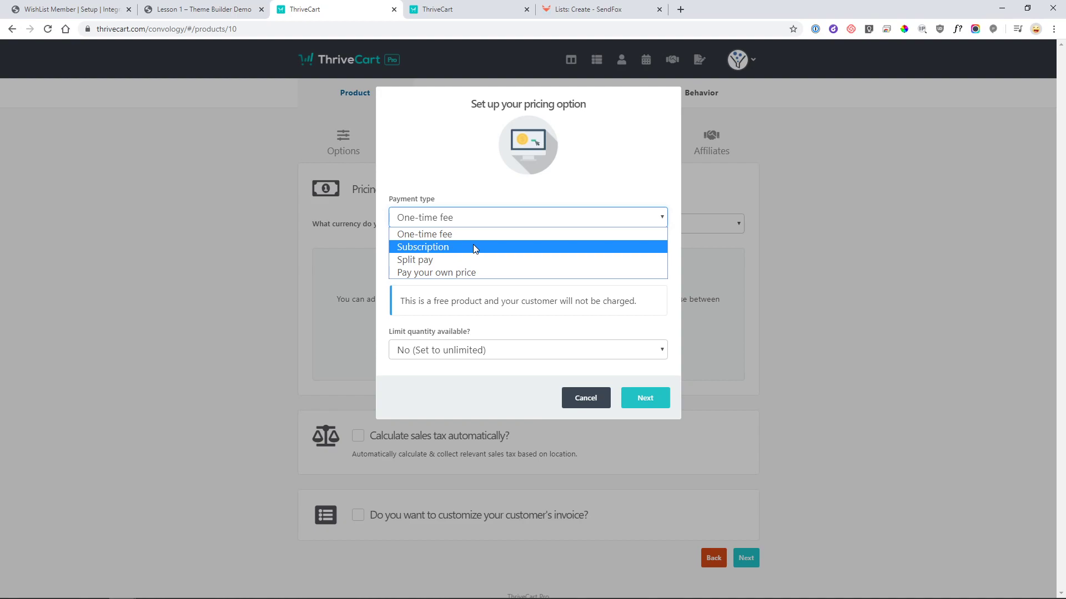
left_click(464, 259)
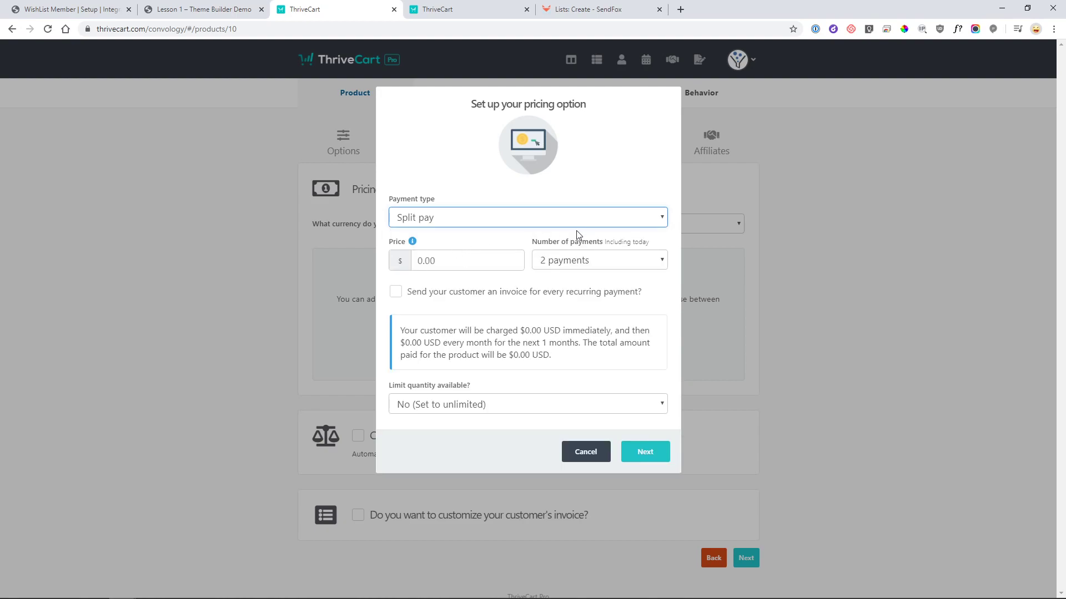
left_click(603, 260)
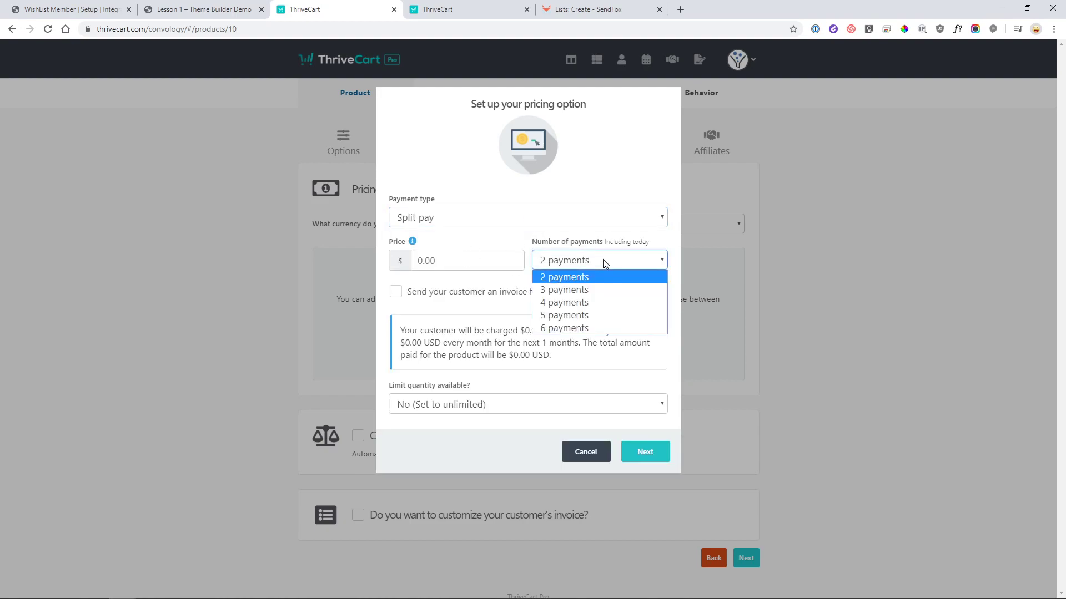
left_click(607, 262)
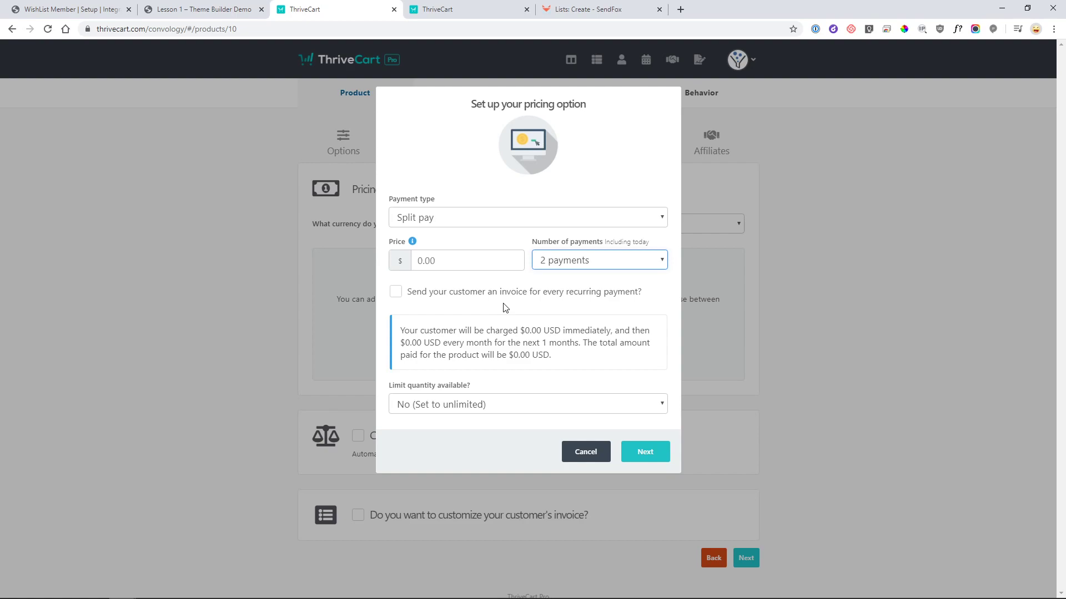
left_click(459, 221)
left_click(439, 272)
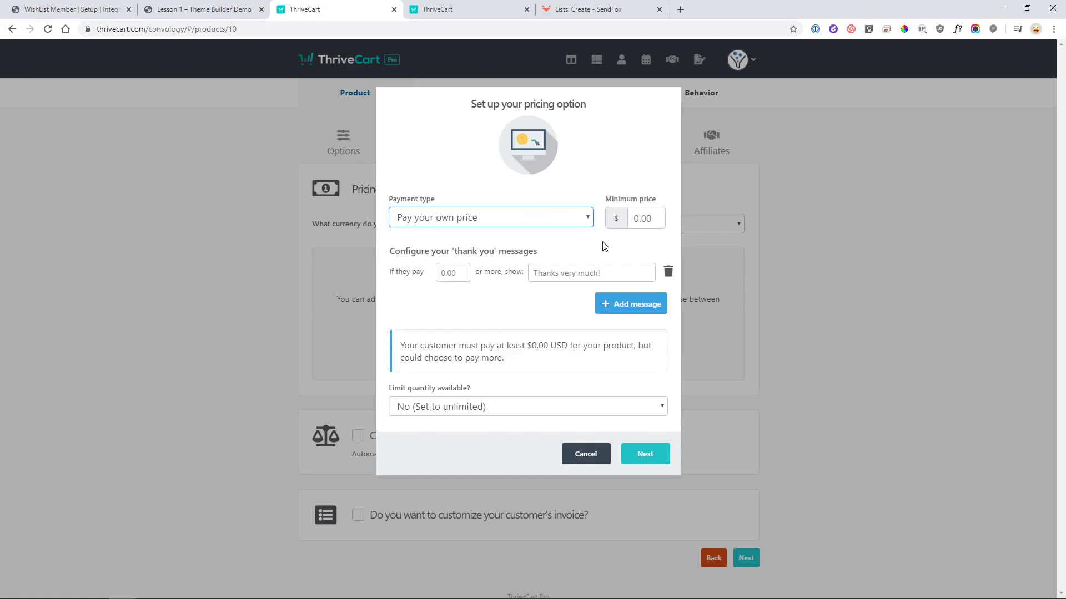
left_click(555, 220)
- Try a subscription price of 150.00, switching billing to annual at 25.00
left_click(487, 251)
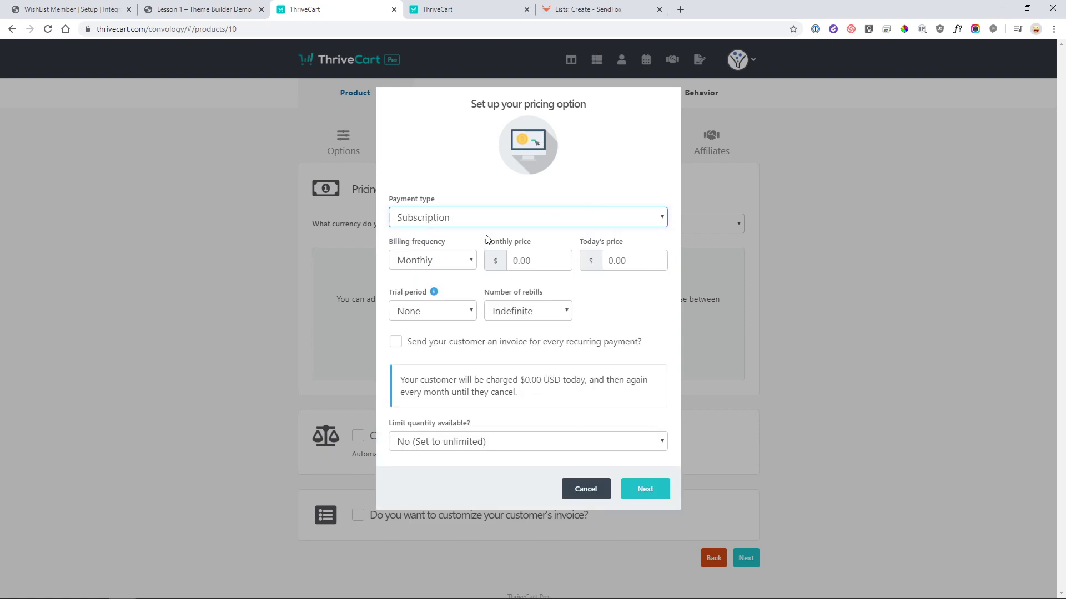
left_click(638, 260)
type("150.00")
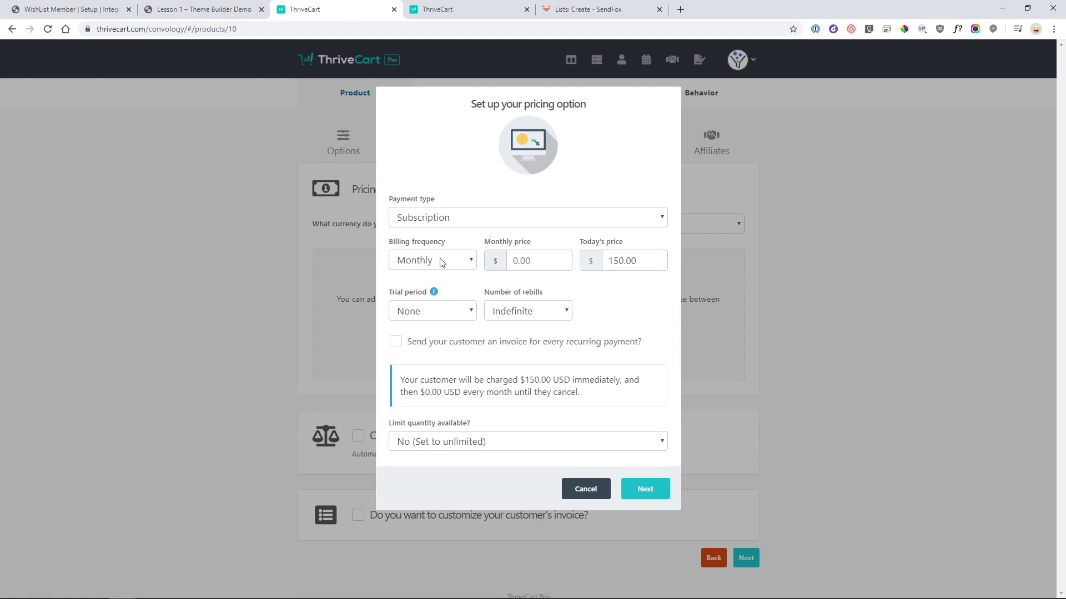
left_click(442, 263)
left_click(439, 289)
left_click(532, 261)
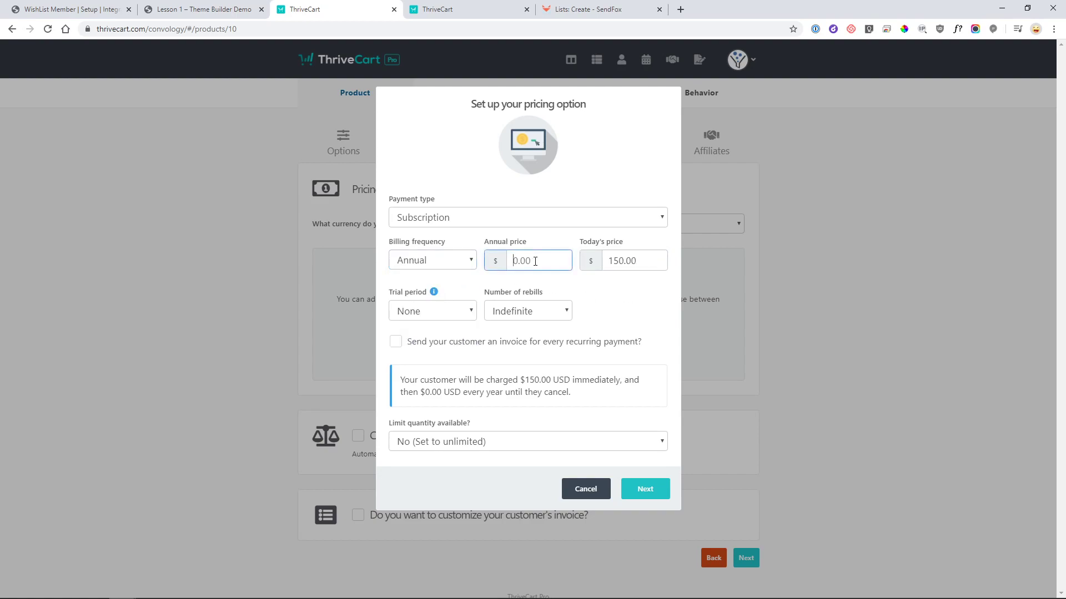
type("25.00")
left_click(601, 321)
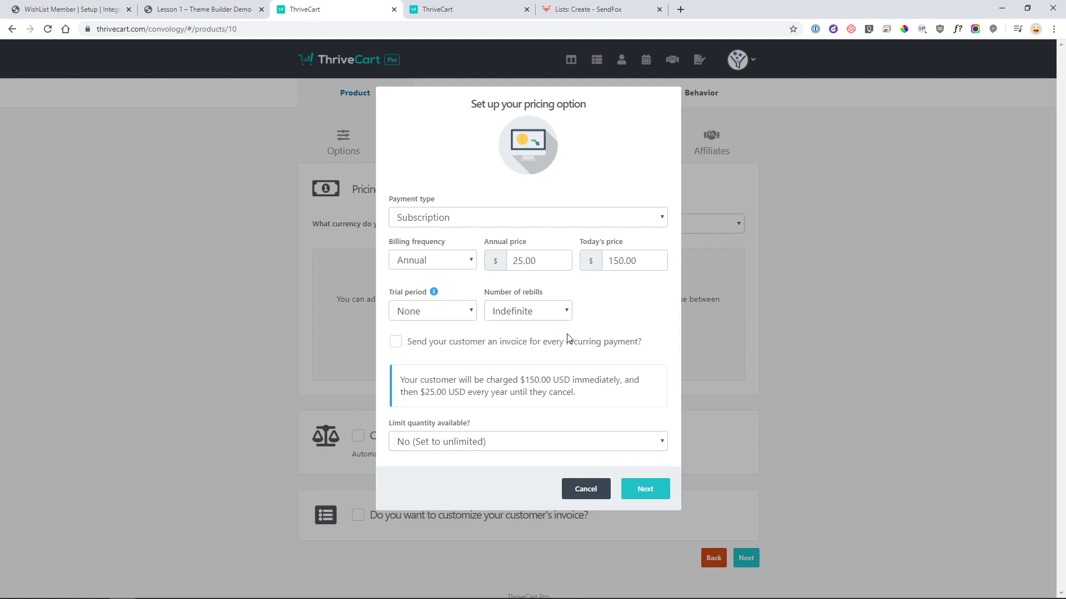
- Switch to a one-time fee of 150.00 and save that pricing option
left_click(454, 218)
left_click(454, 231)
left_click(451, 253)
type("150.00")
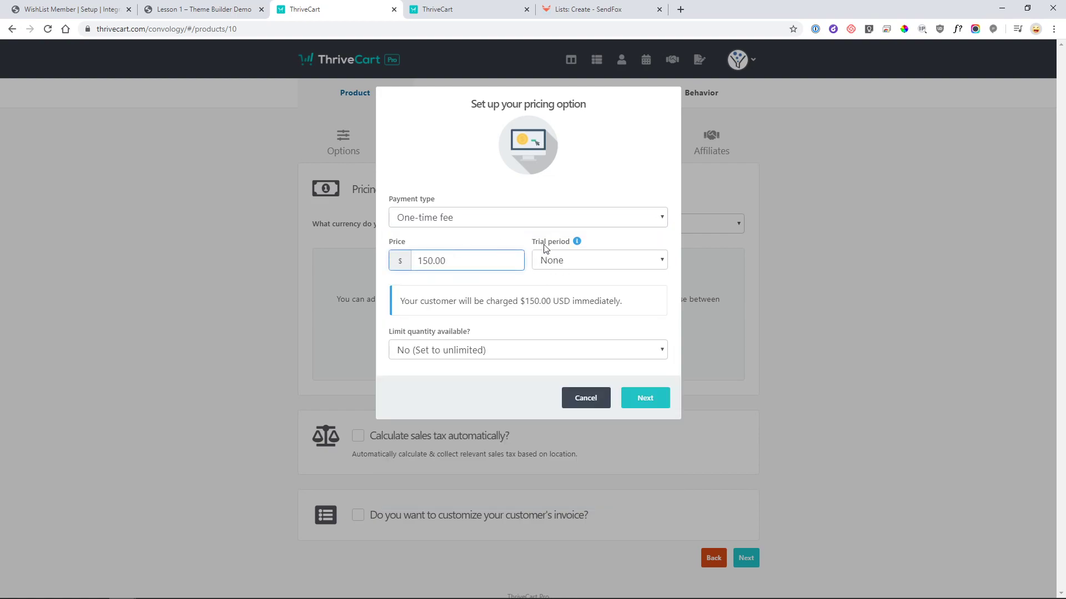
left_click(645, 399)
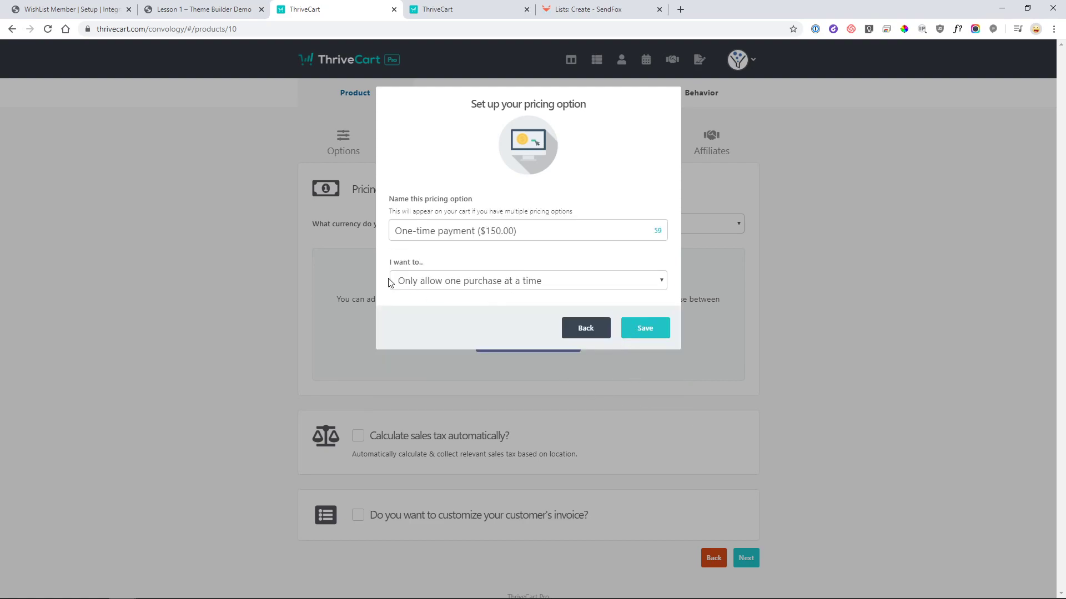
left_click(644, 328)
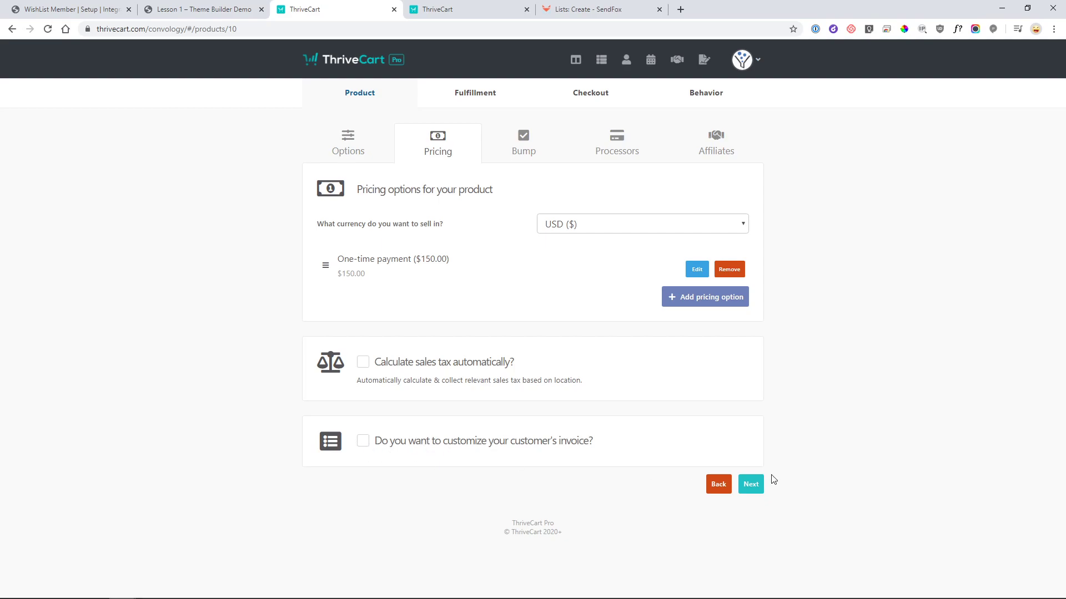
- Skip the bump offer and save Stripe as the product's payment processor
left_click(751, 484)
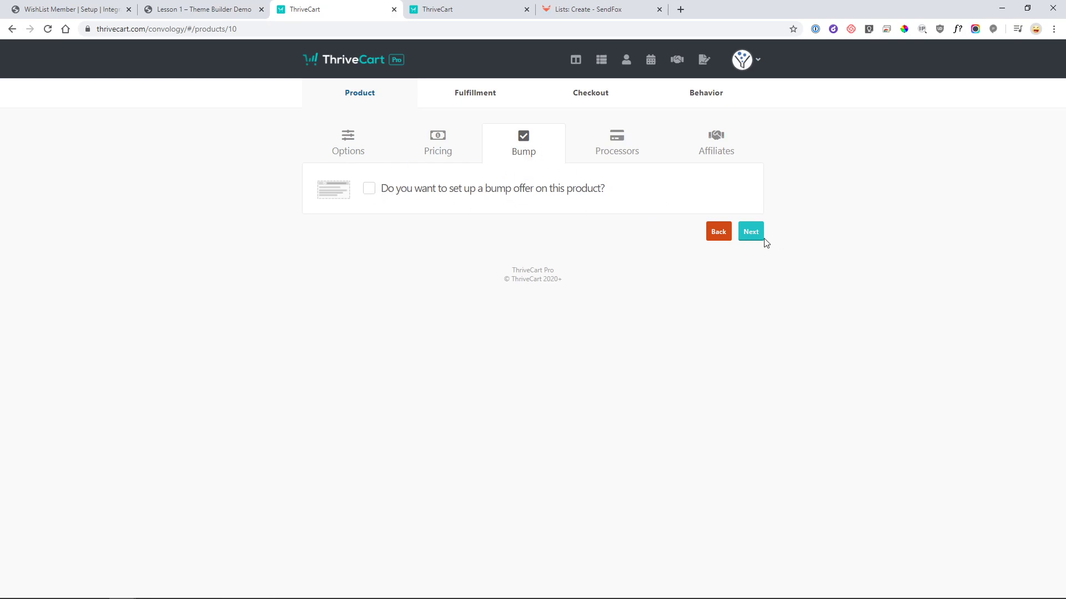
left_click(751, 232)
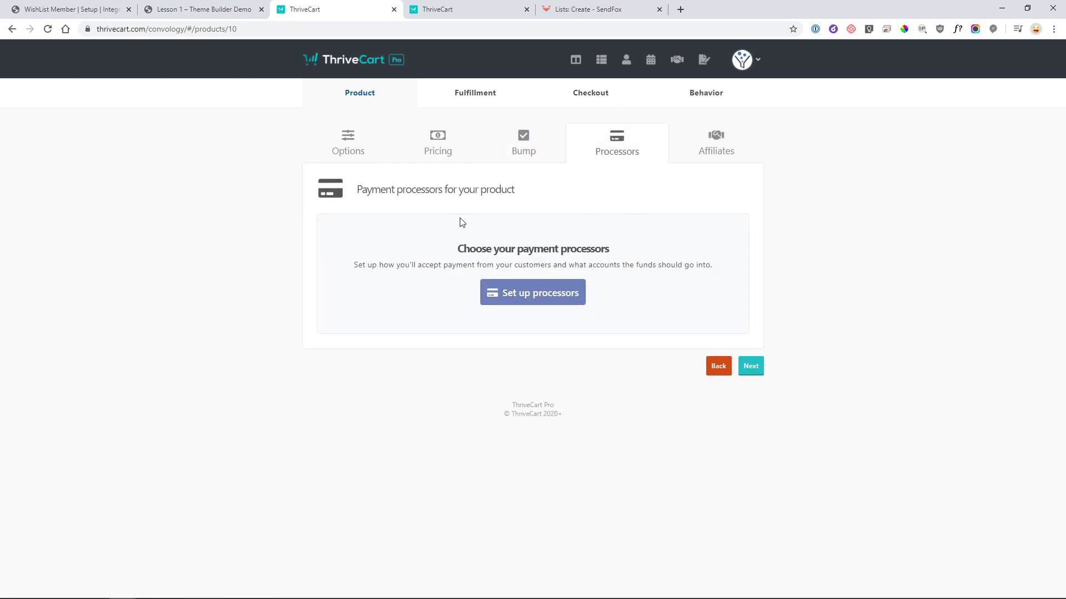
left_click(565, 295)
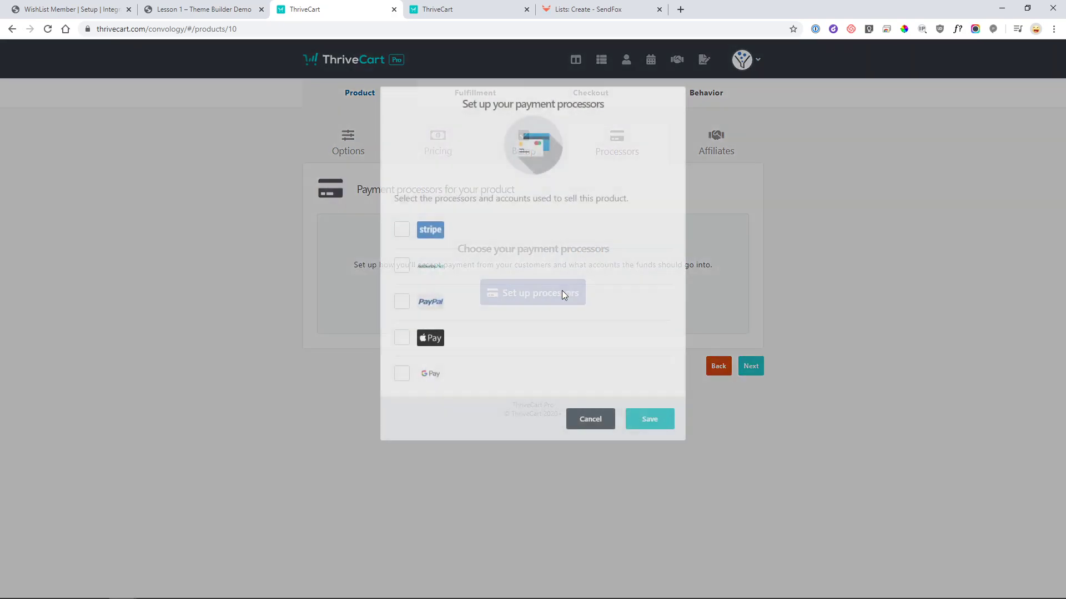
left_click(655, 428)
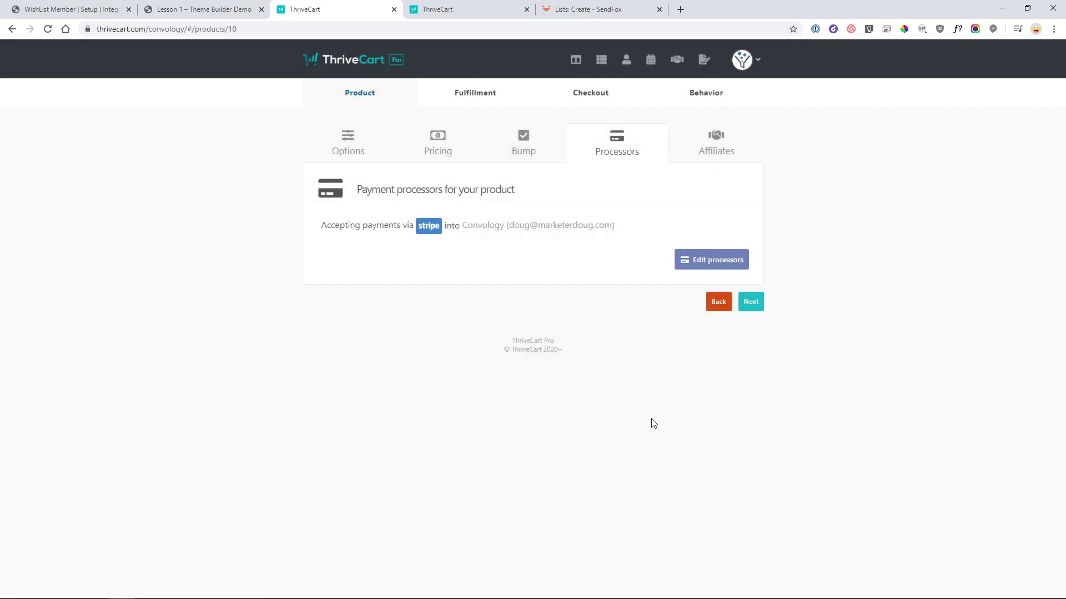
- Continue to the Affiliates step without enabling affiliate promotion
left_click(750, 306)
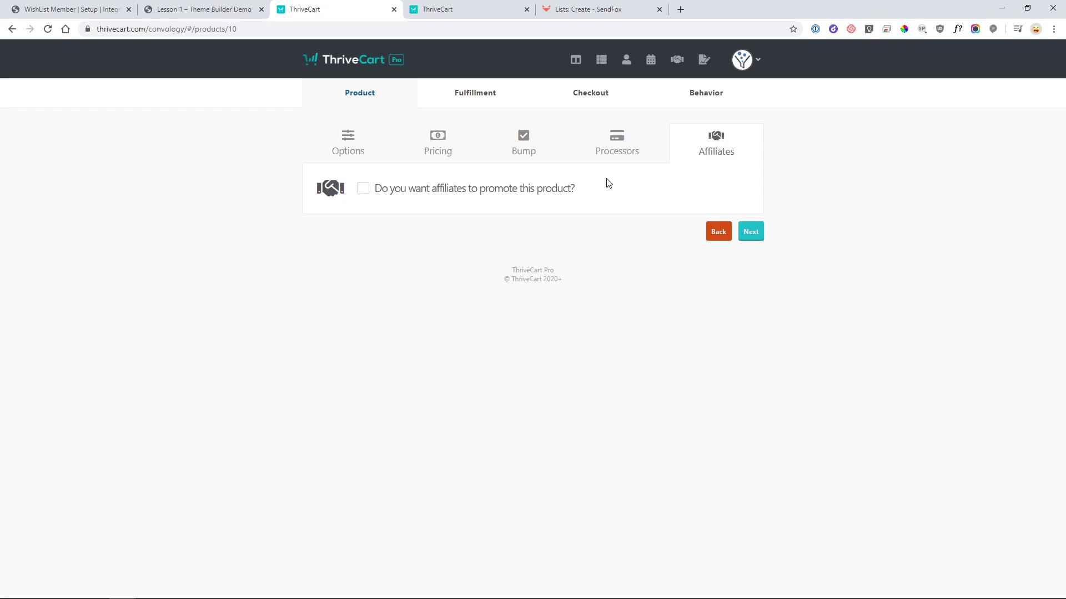
- On the Fulfillment step, enter the support email address
left_click(750, 237)
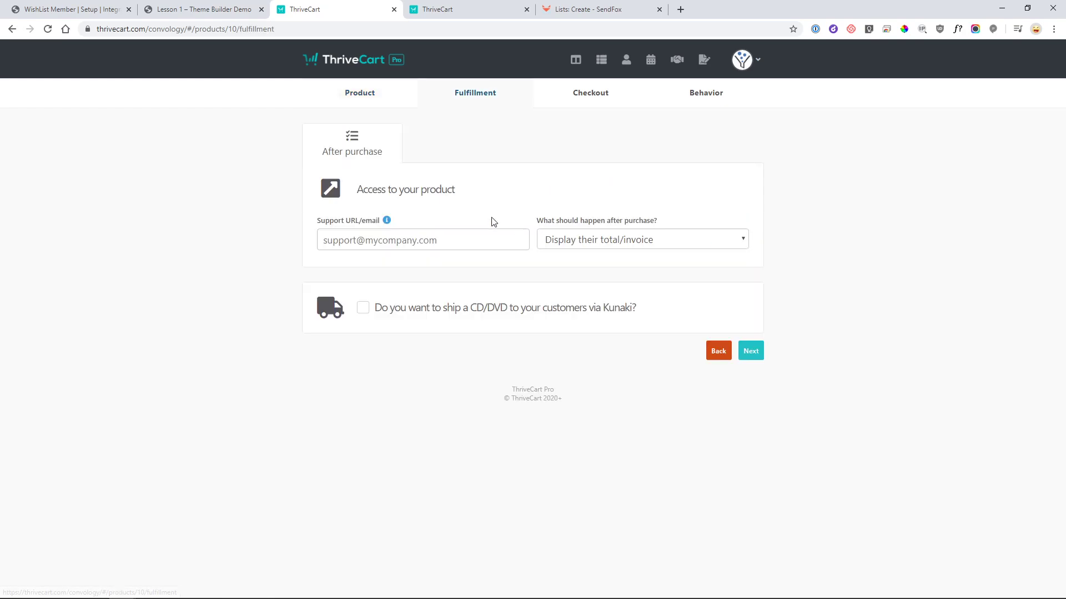
left_click(451, 241)
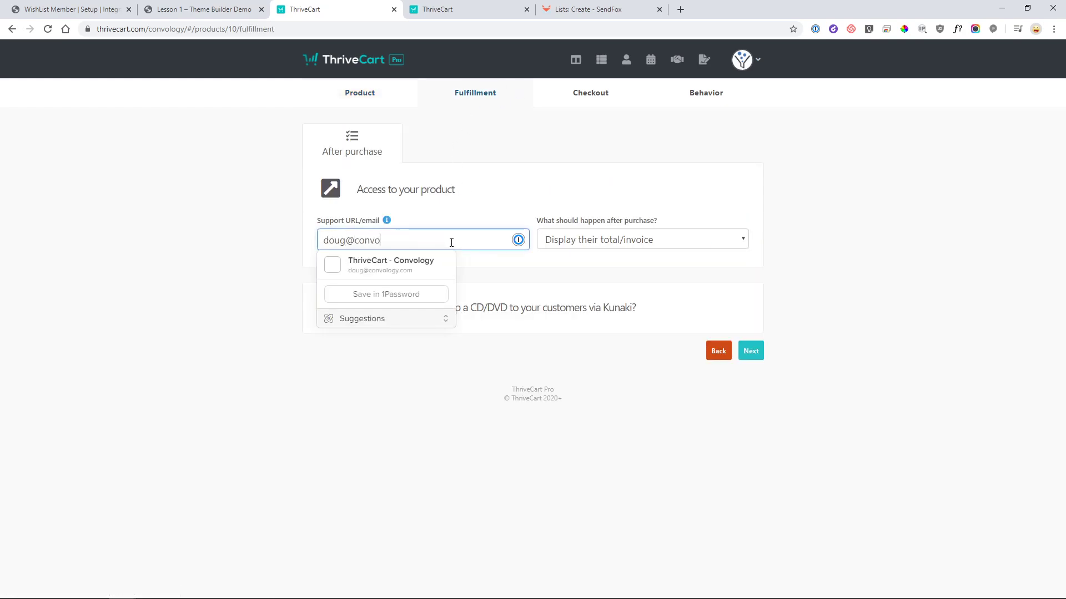
key("Tab")
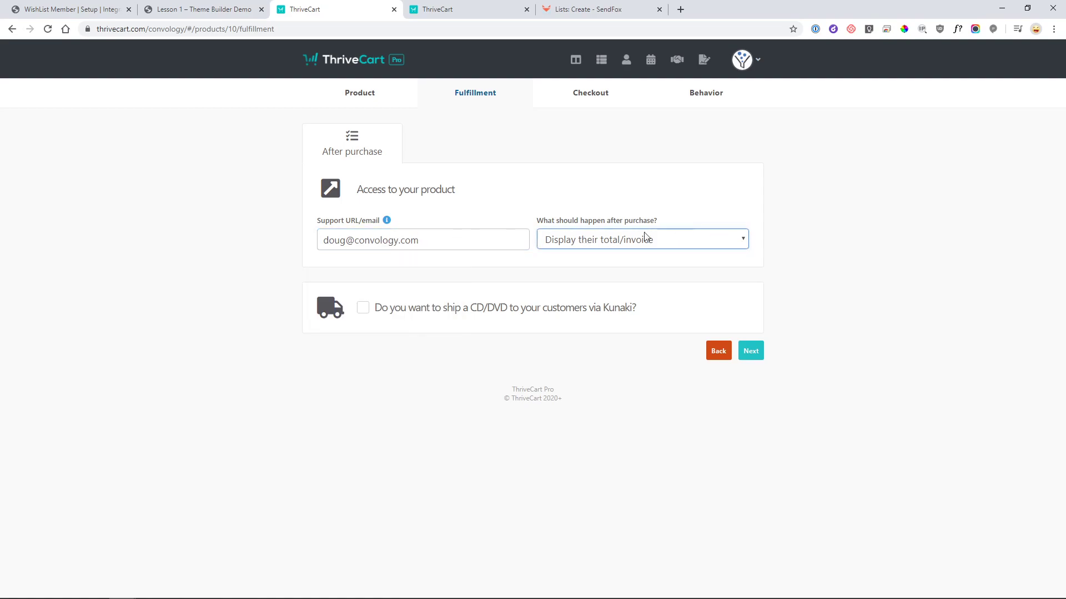
- Try adding buyers to the membership site, then revert to displaying their total/invoice
left_click(682, 242)
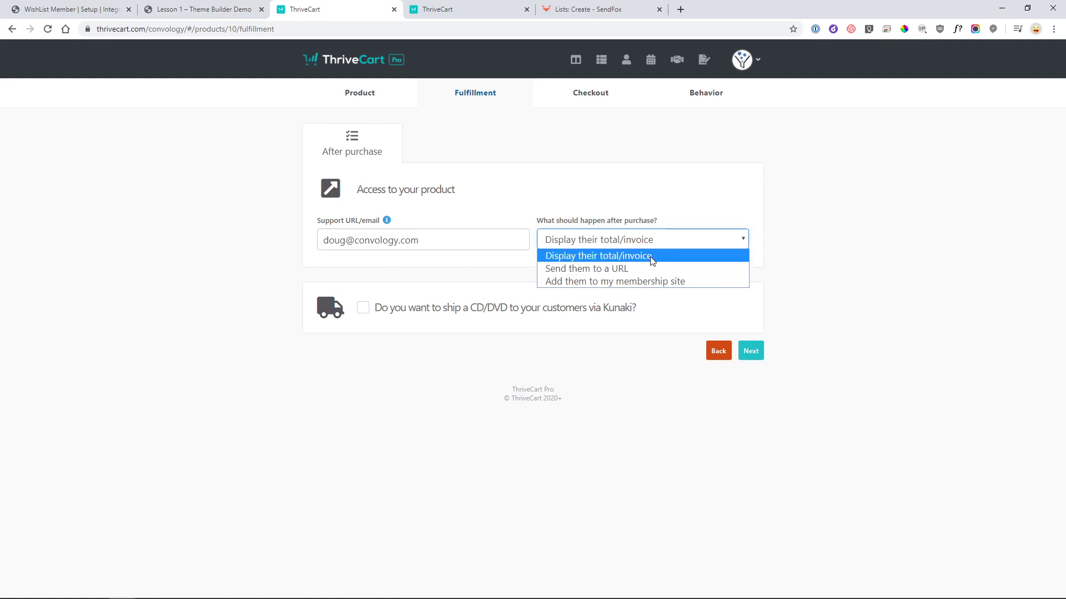
left_click(639, 288)
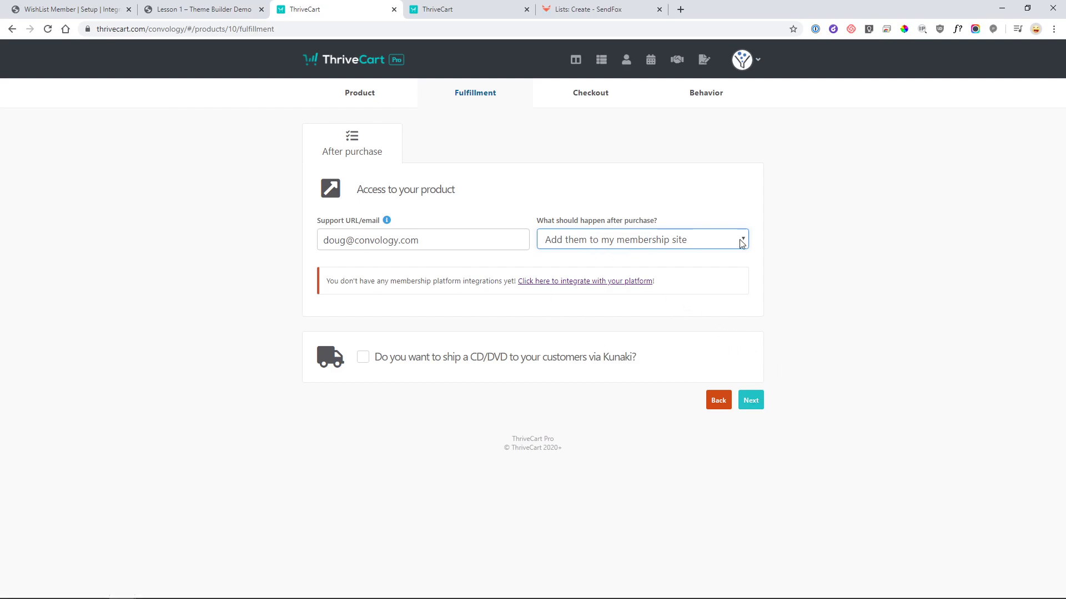
left_click(611, 244)
left_click(575, 253)
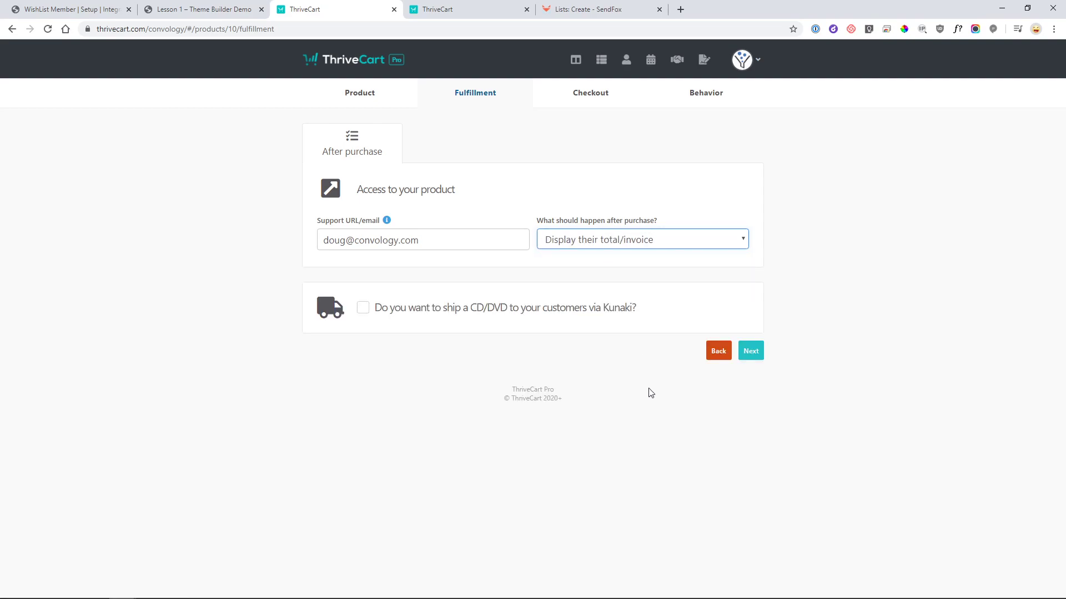
left_click(757, 356)
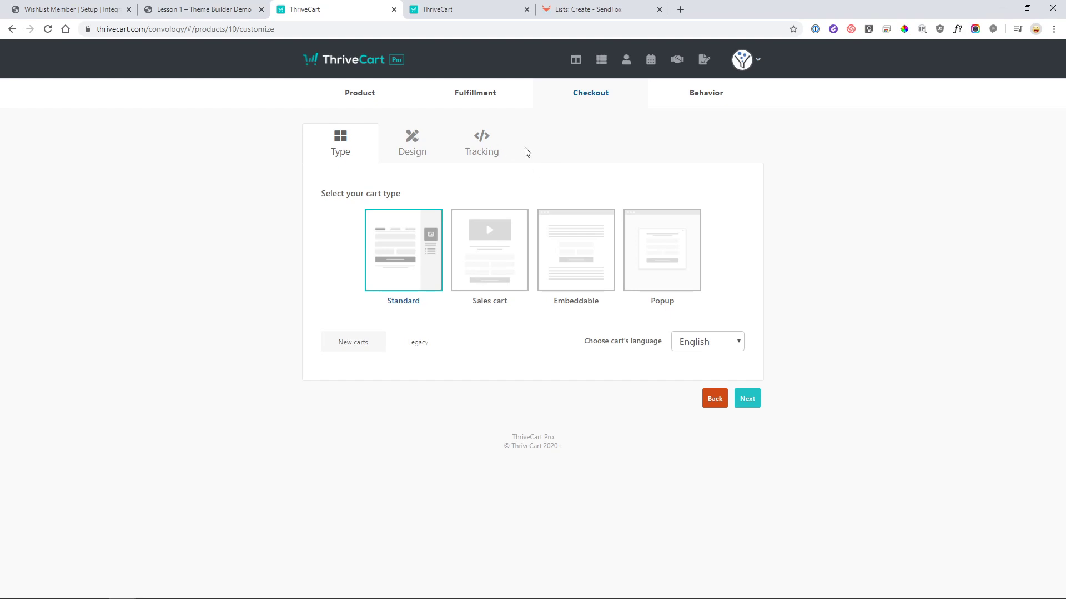
- Choose the Embeddable cart type and continue to the Design step
left_click(580, 257)
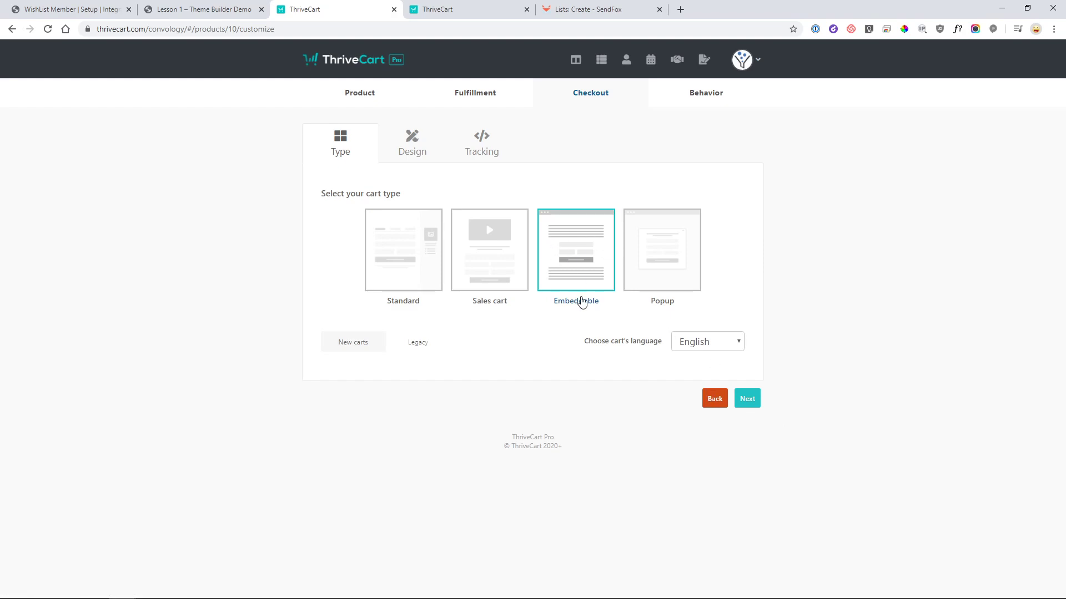
left_click(755, 402)
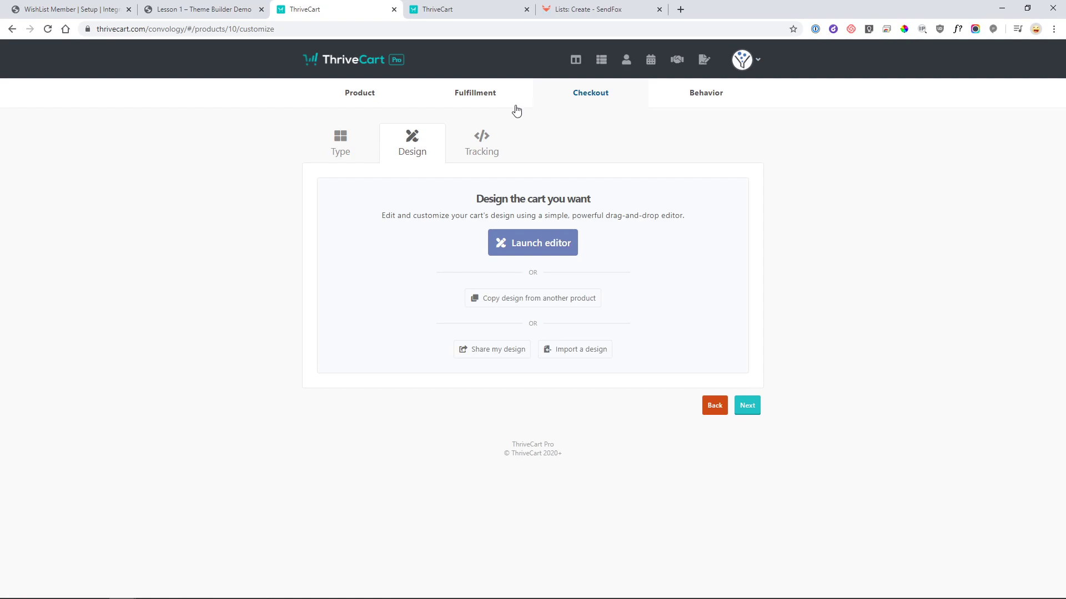
- In the cart editor, make the checkout single-step with a white #FFFFFF page background
left_click(561, 247)
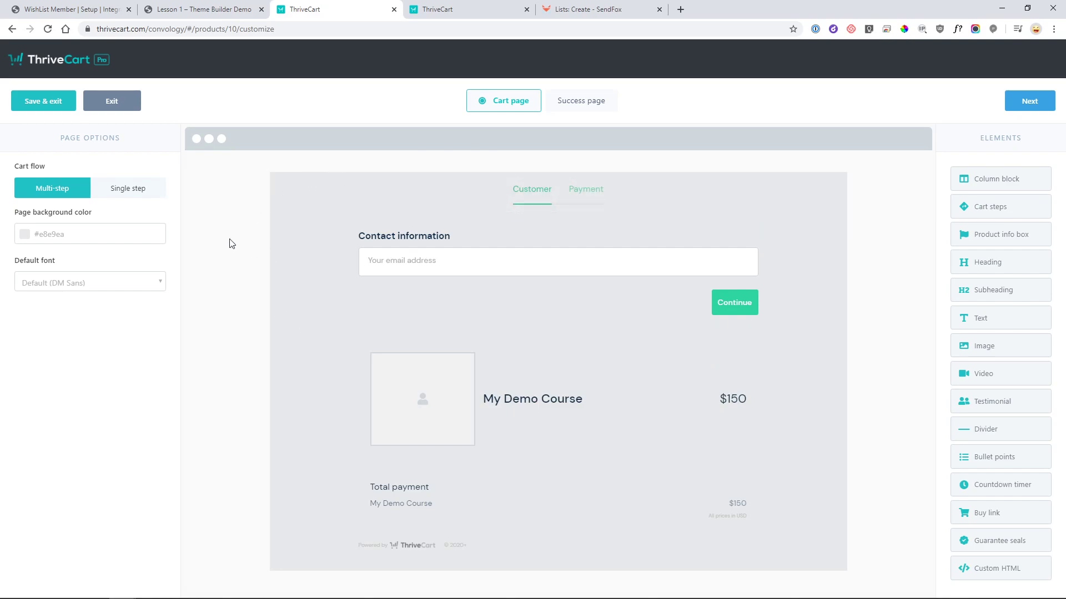
left_click(123, 190)
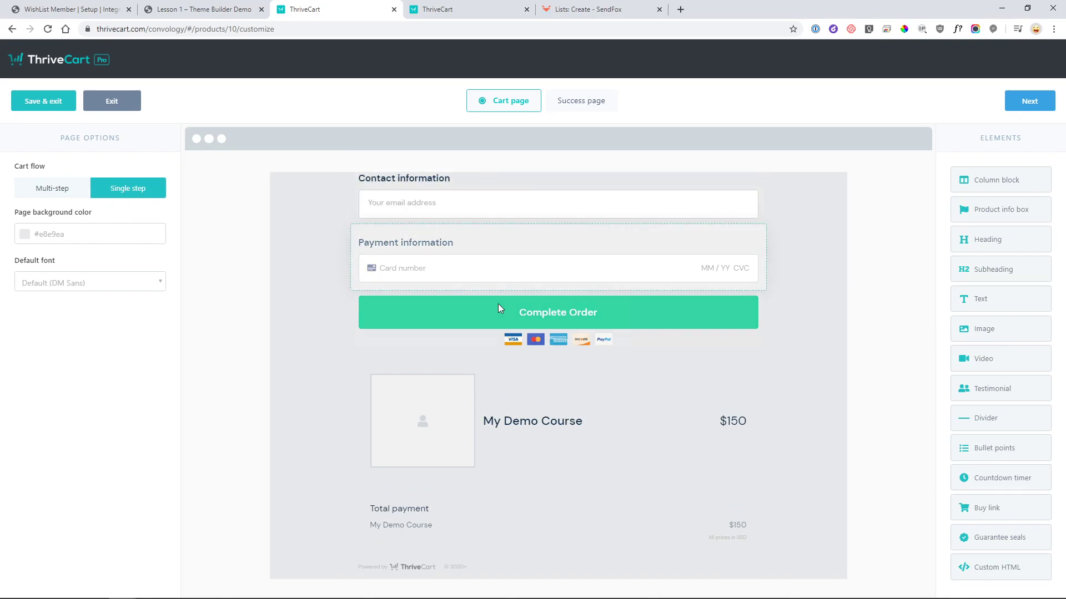
left_click(28, 234)
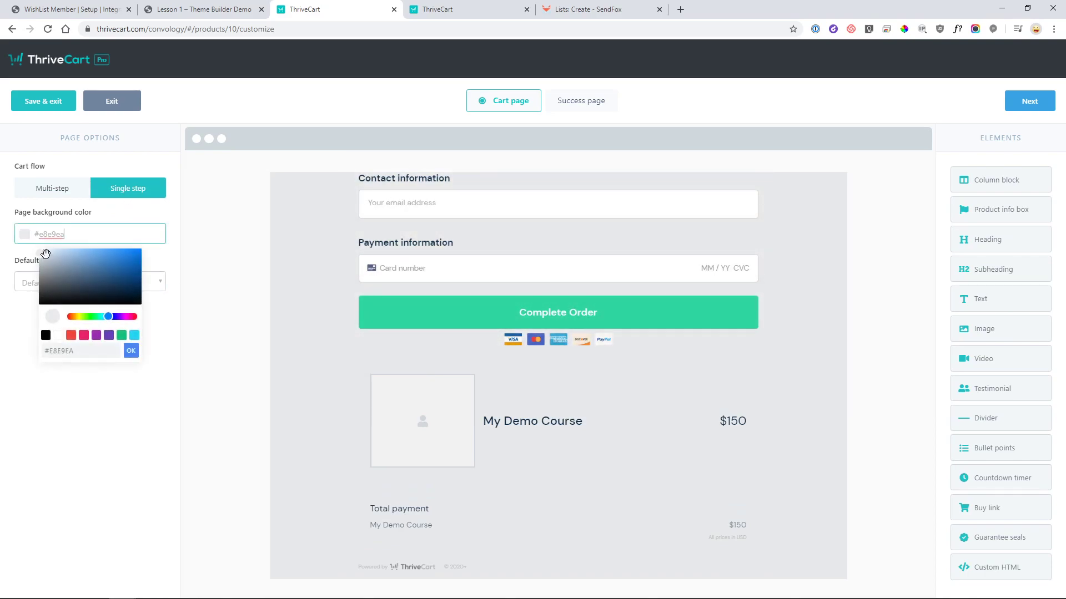
left_click_drag(47, 254, 30, 240)
left_click(131, 351)
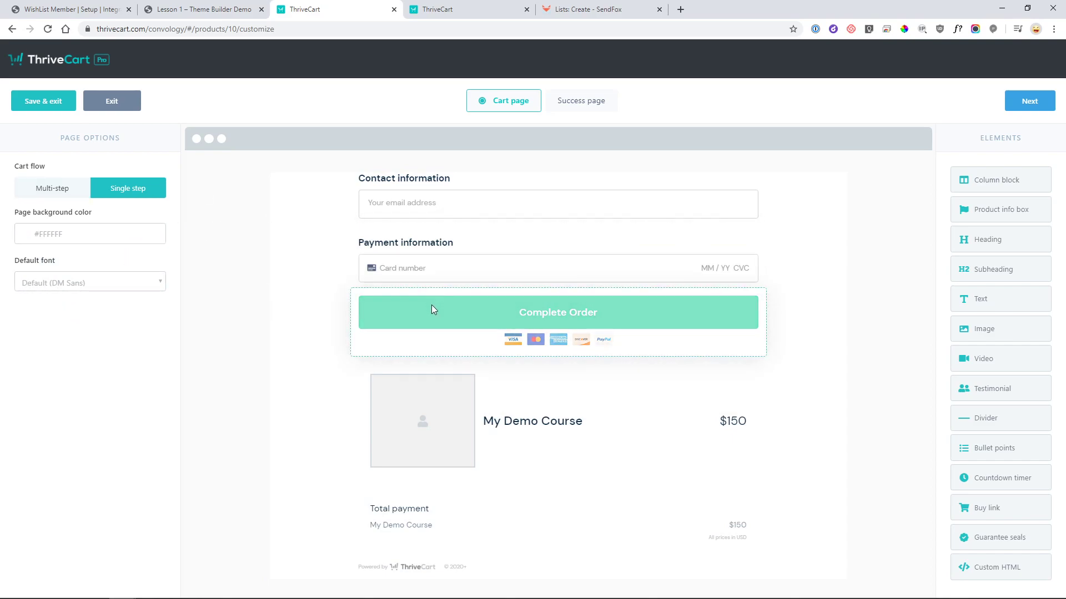
- Colour the Complete Order button blue #4776BB
left_click(388, 324)
left_click(31, 332)
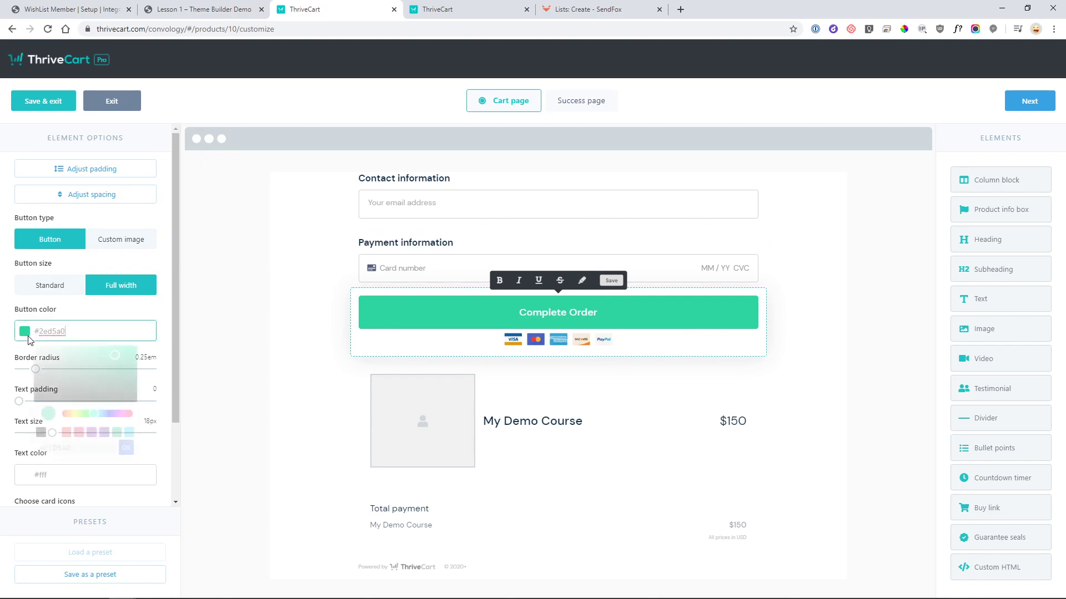
left_click_drag(71, 448, 54, 448)
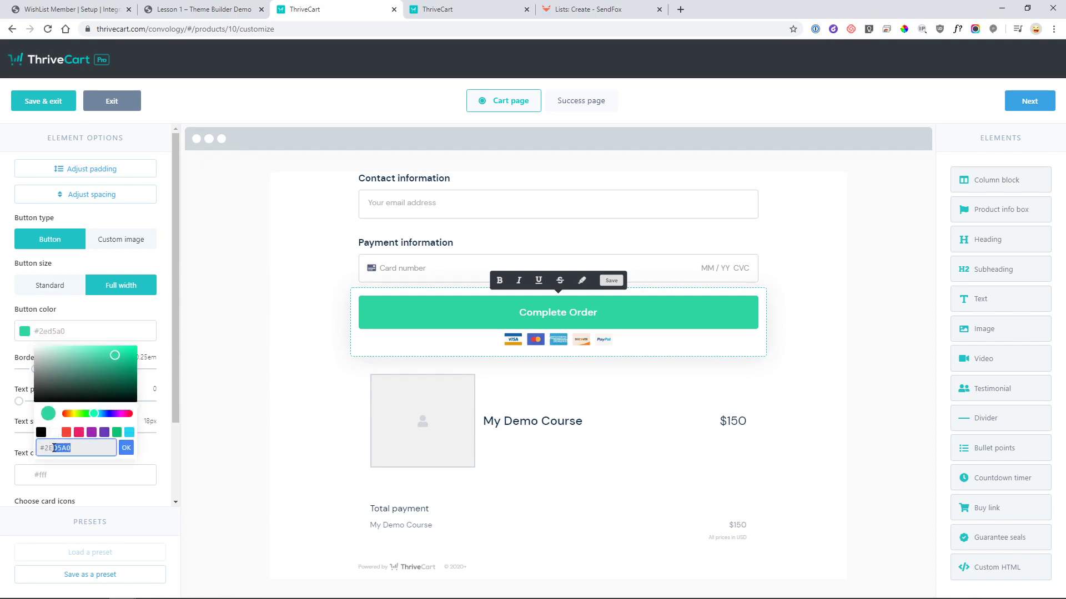
double_click(90, 447)
type("44")
type("776bb")
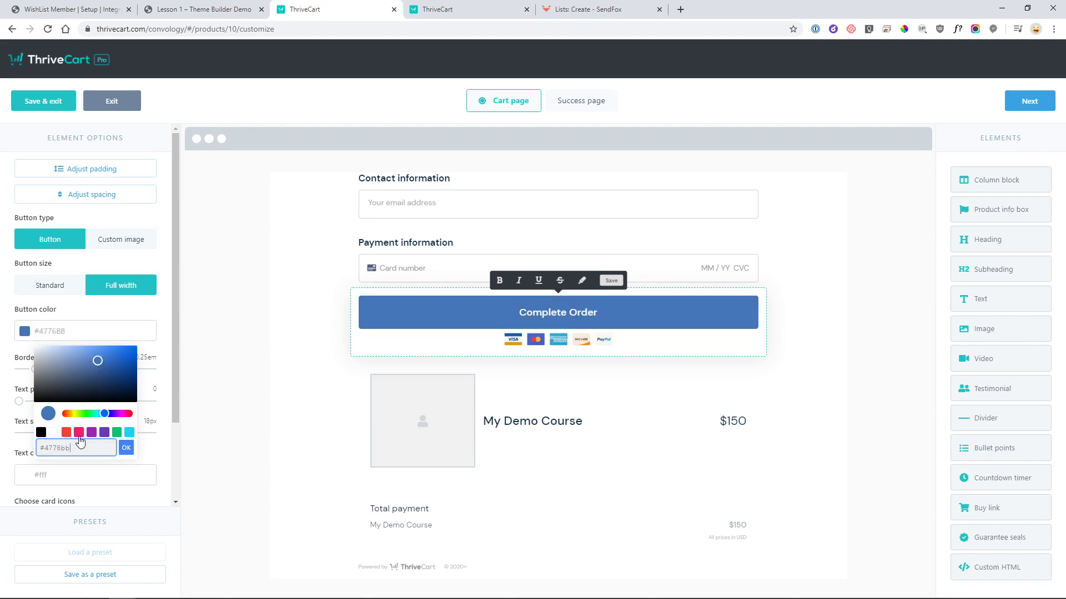
left_click(126, 448)
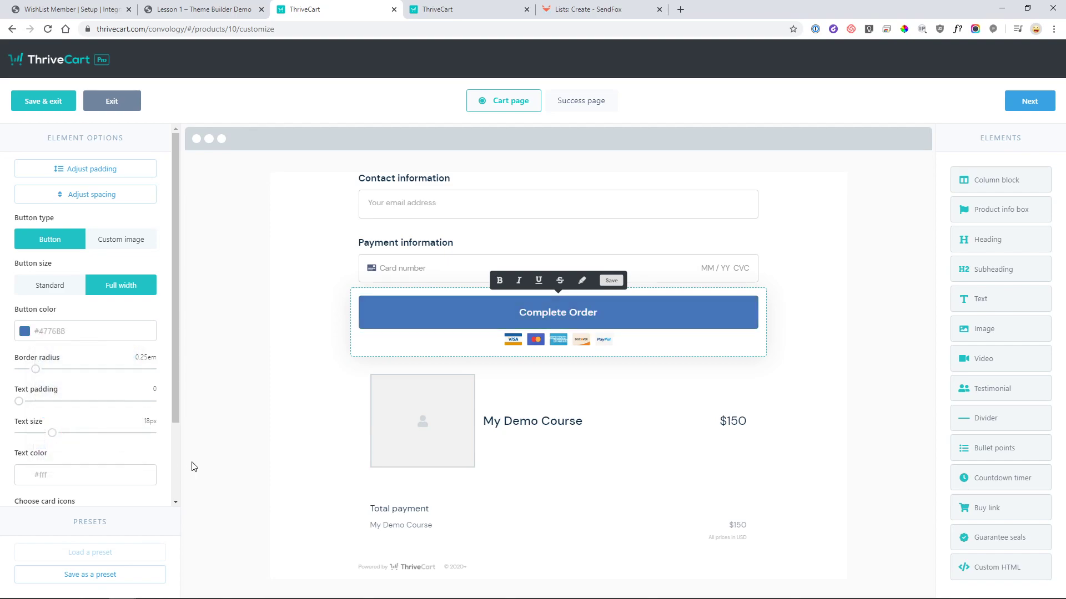
left_click(217, 418)
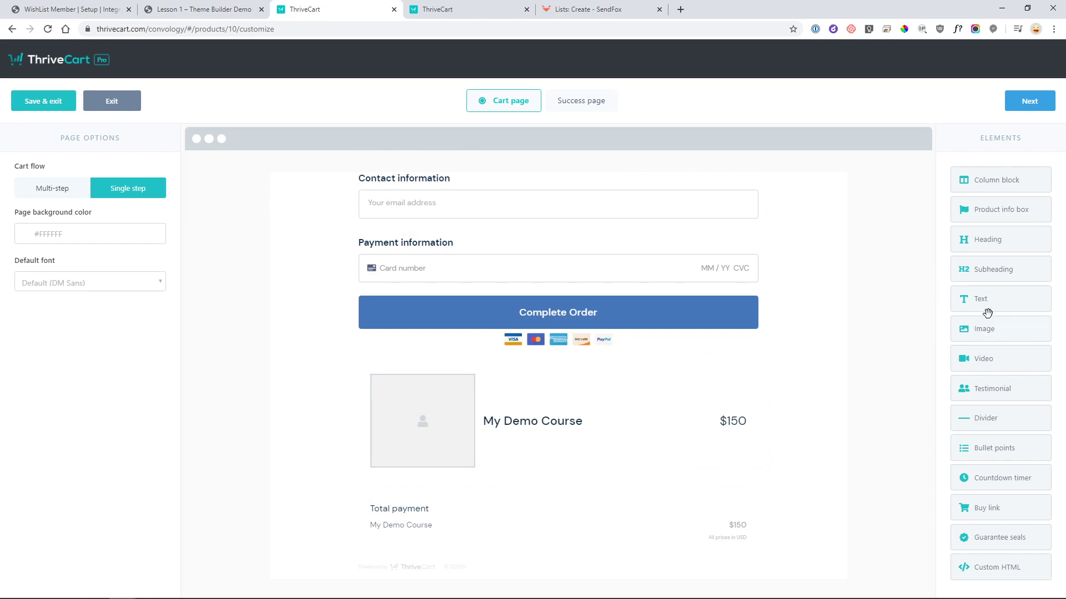
left_click_drag(989, 369, 507, 195)
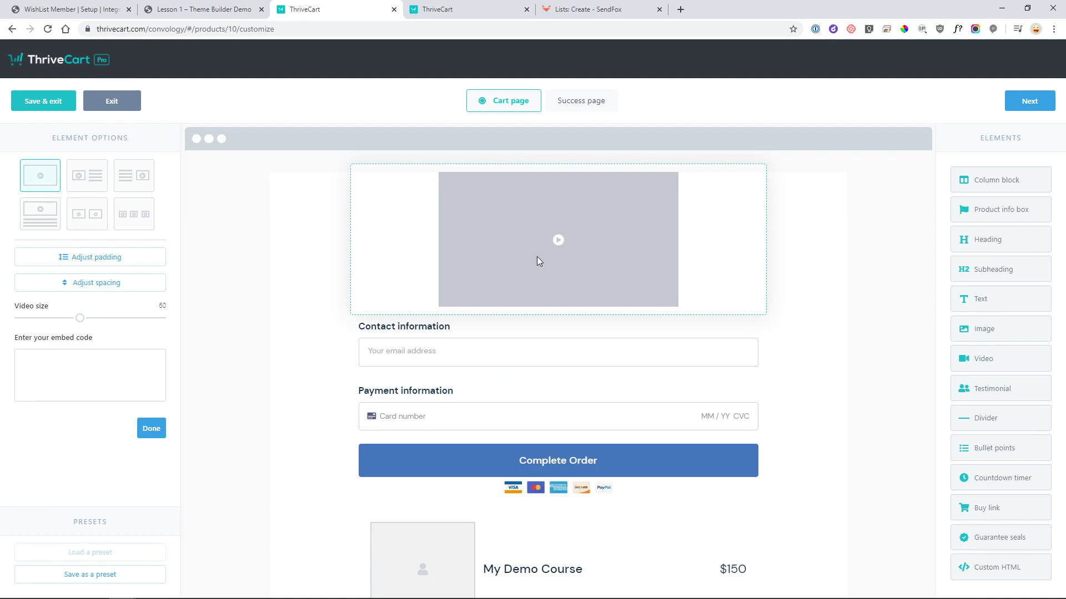
left_click(845, 238)
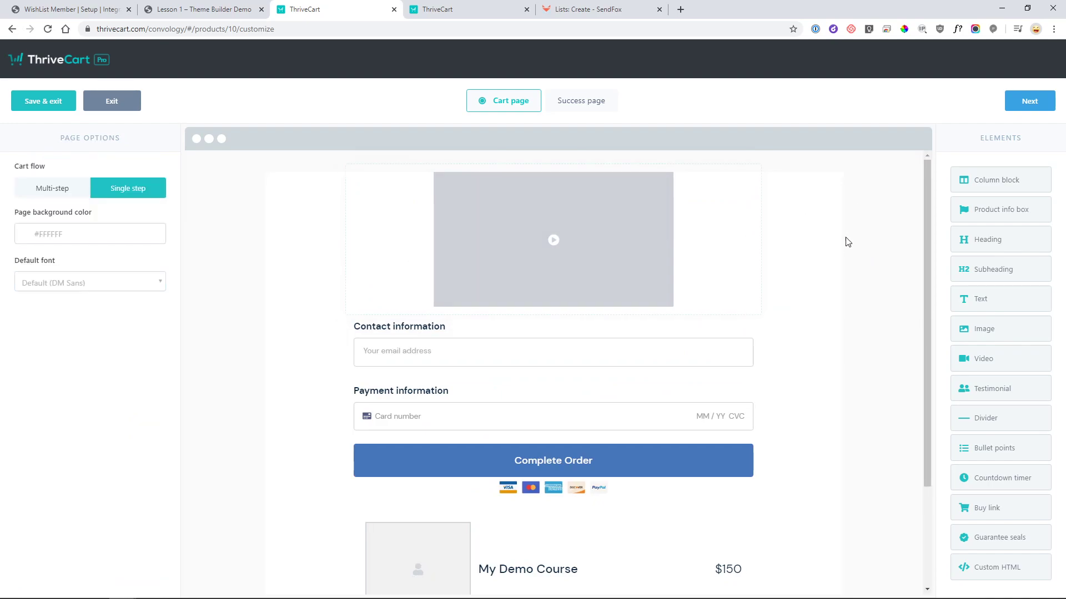
left_click(745, 178)
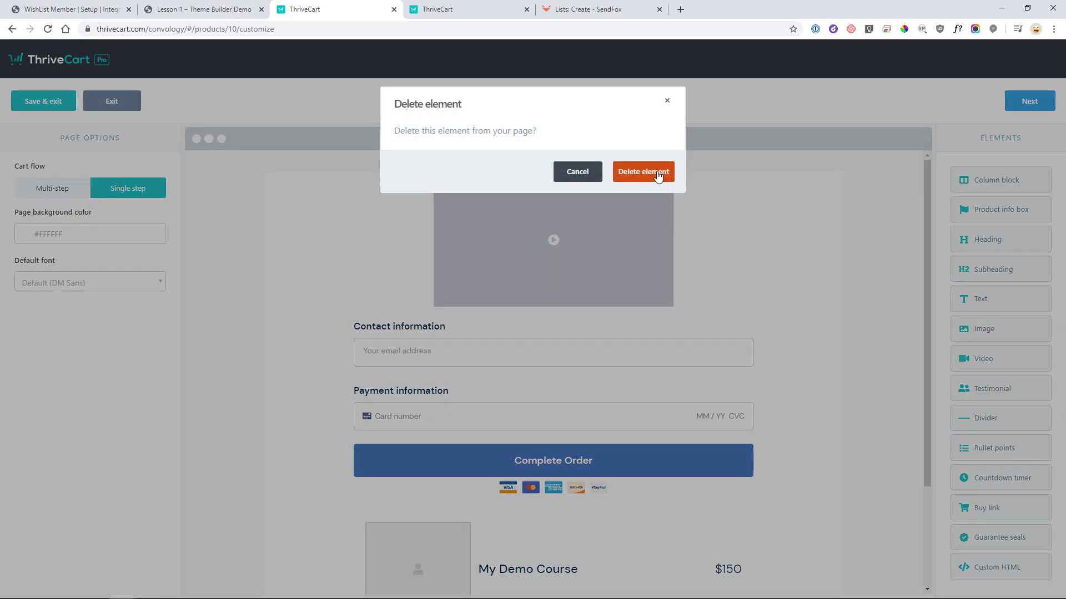
left_click(659, 173)
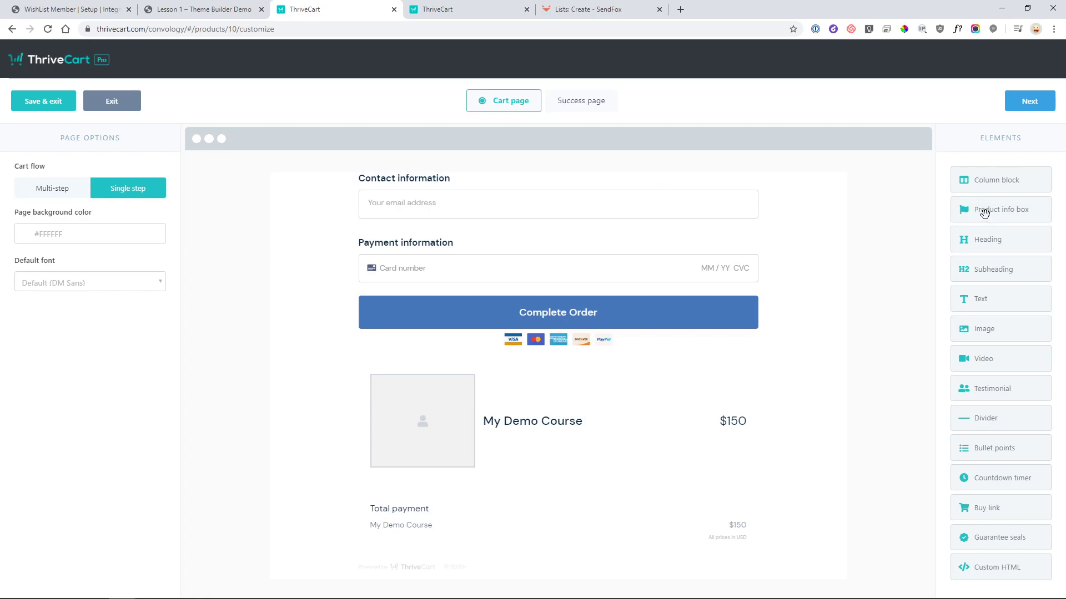
left_click(545, 406)
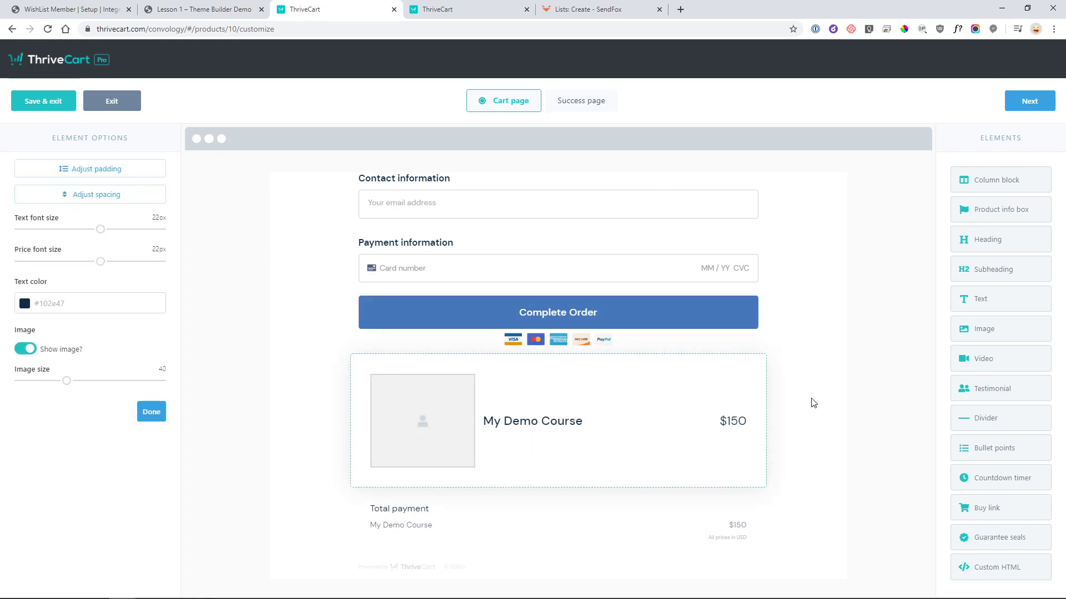
left_click(874, 367)
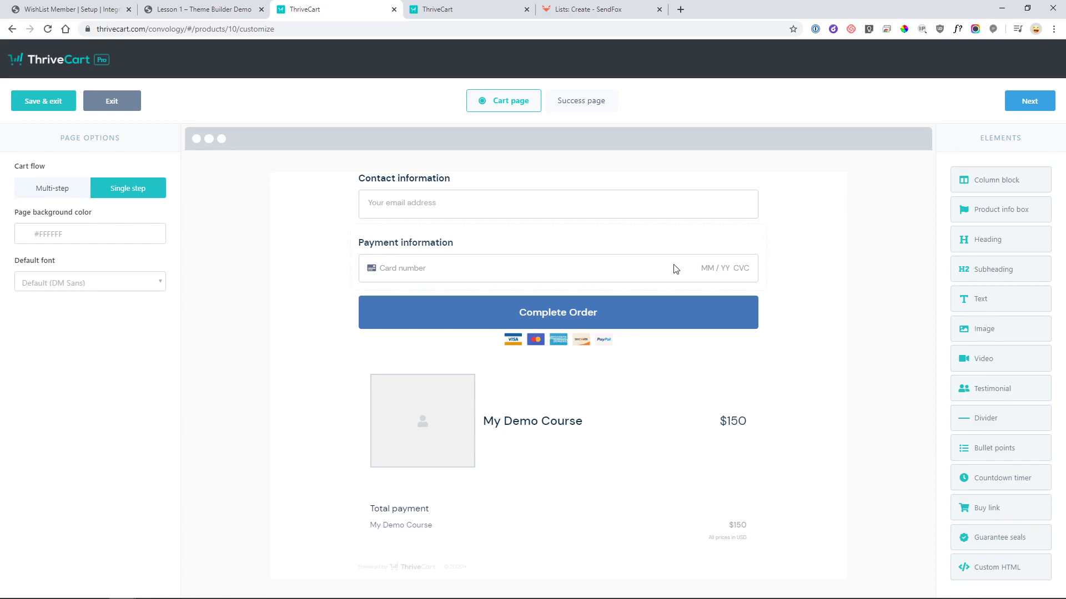
- Paste #4776BB as the success page's Download PDF button colour, then Save & exit
left_click(1032, 108)
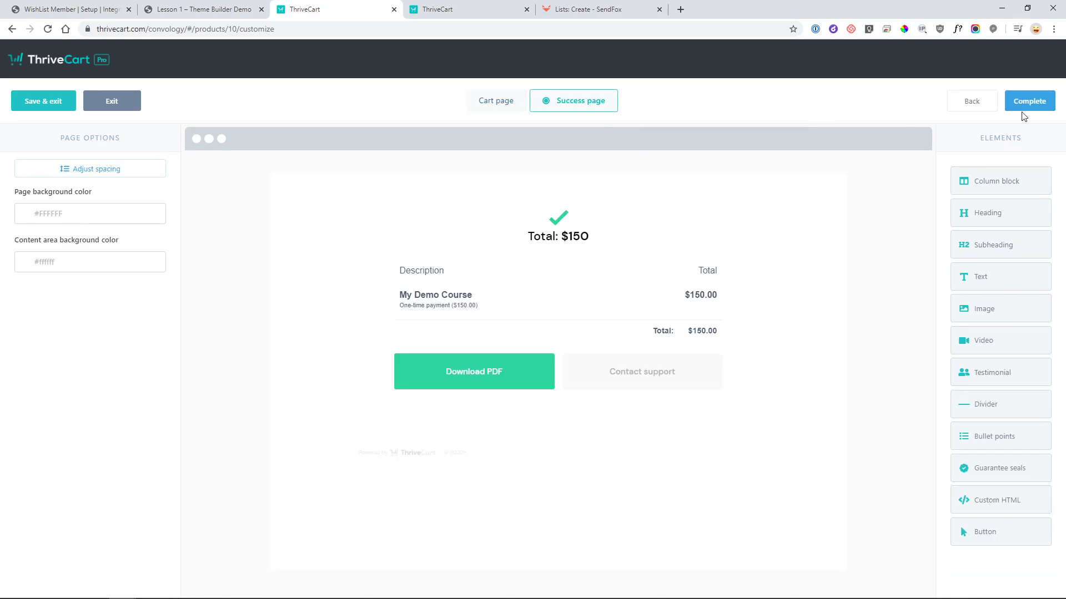
left_click(459, 368)
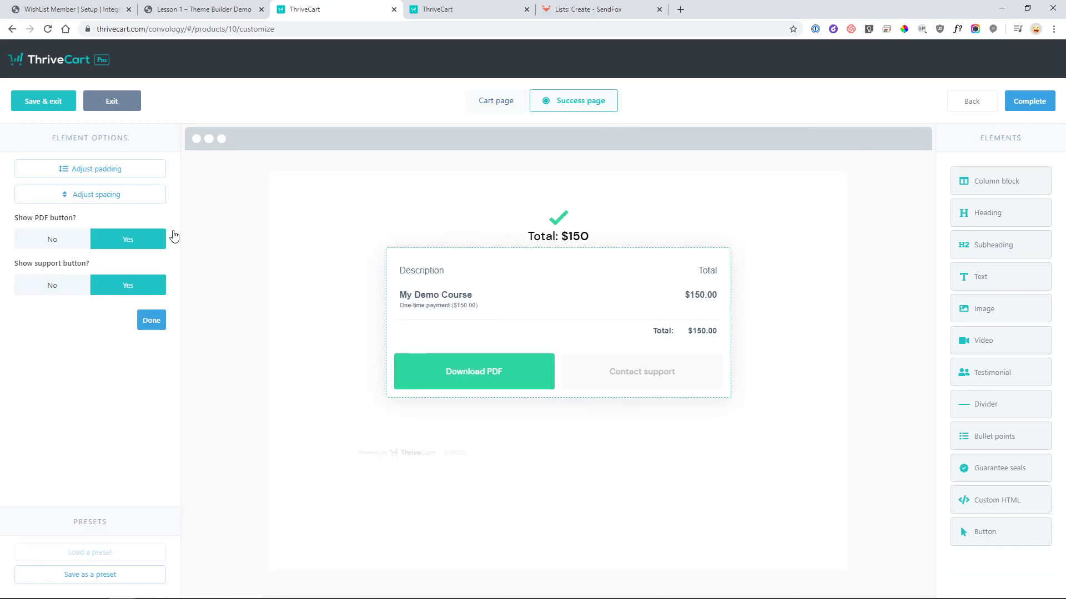
left_click(463, 366)
left_click_drag(18, 237, 76, 240)
type("#4776BB")
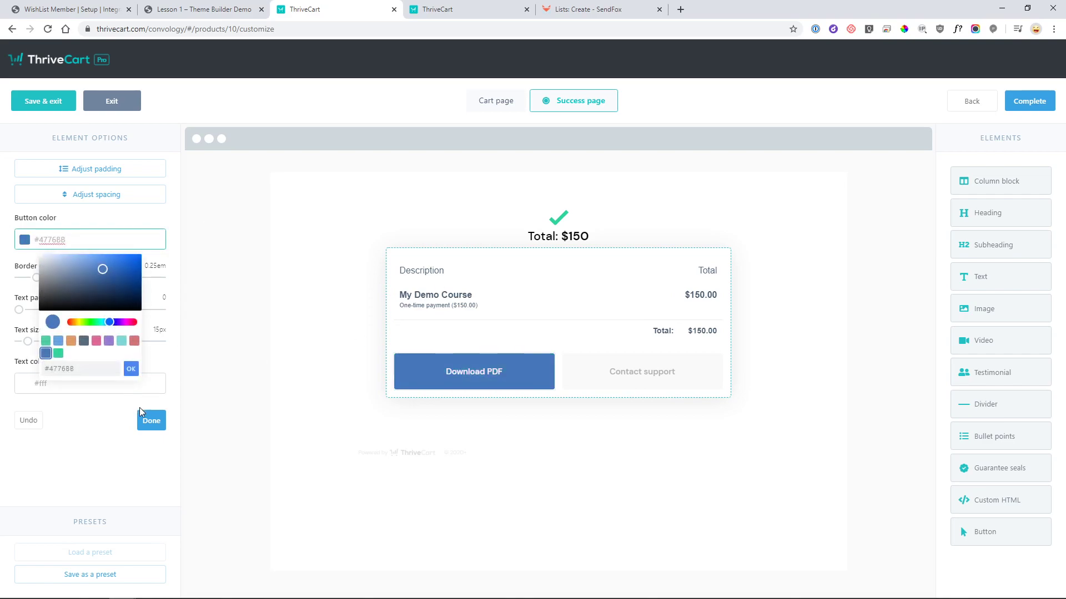
left_click(146, 419)
left_click(151, 421)
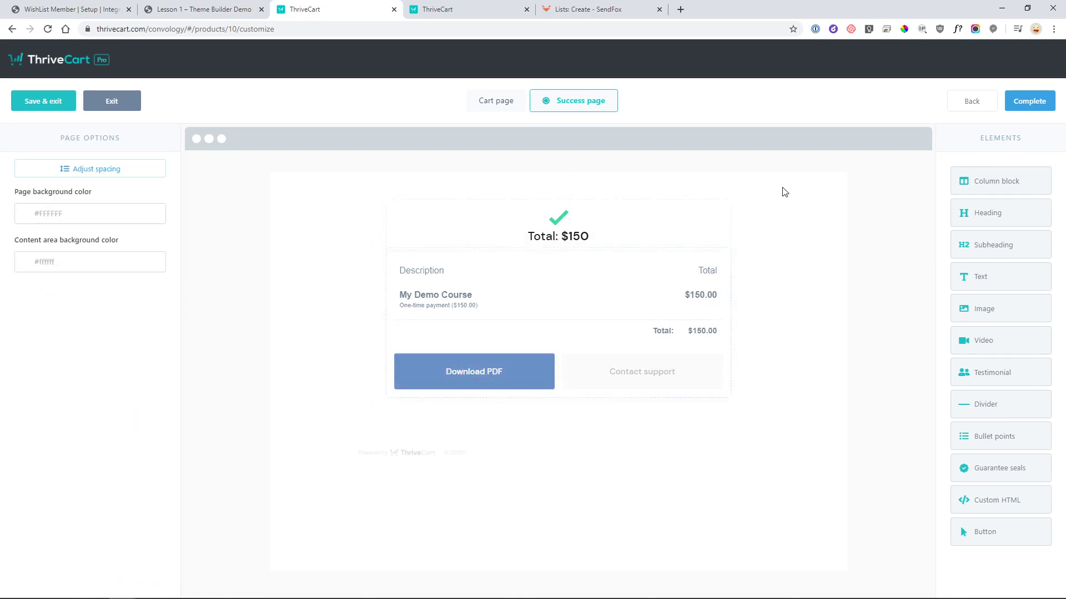
left_click(1029, 101)
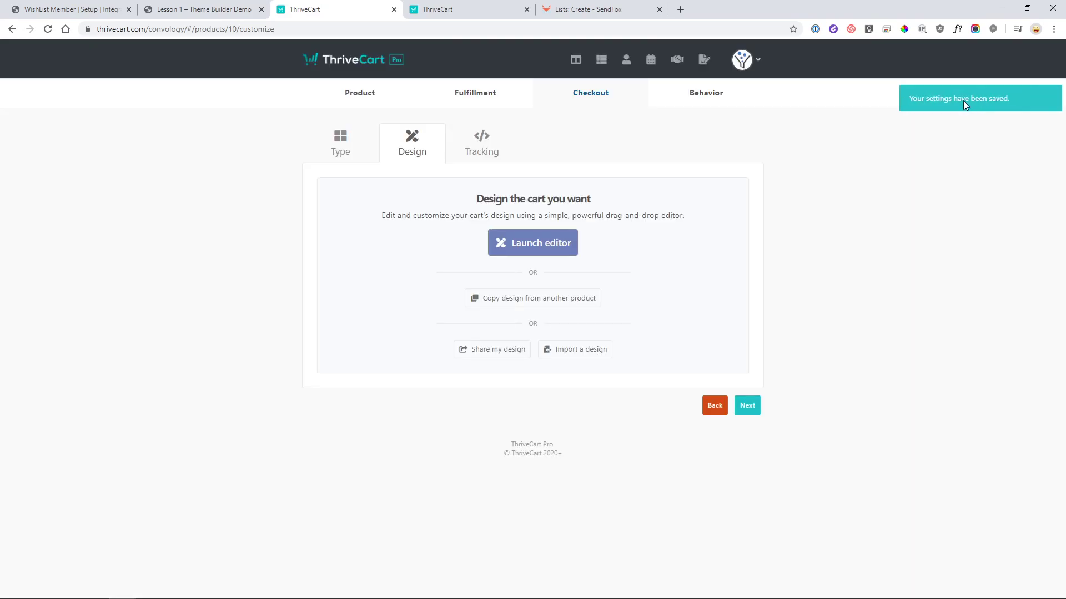
- Move through tracking and behavior settings, save My Demo Course, and select its embed code
left_click(747, 406)
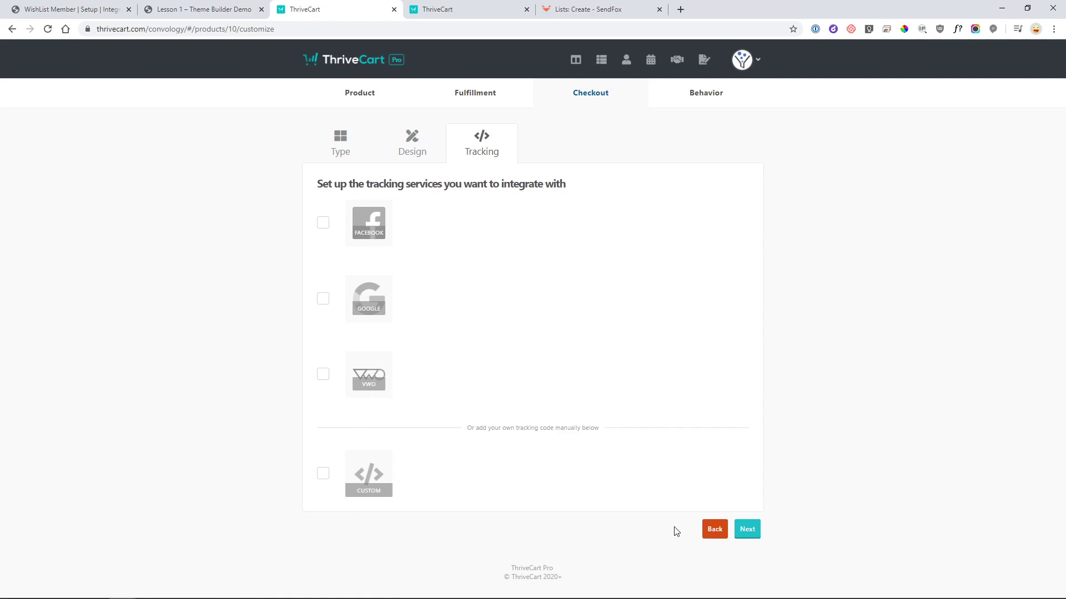
left_click(754, 531)
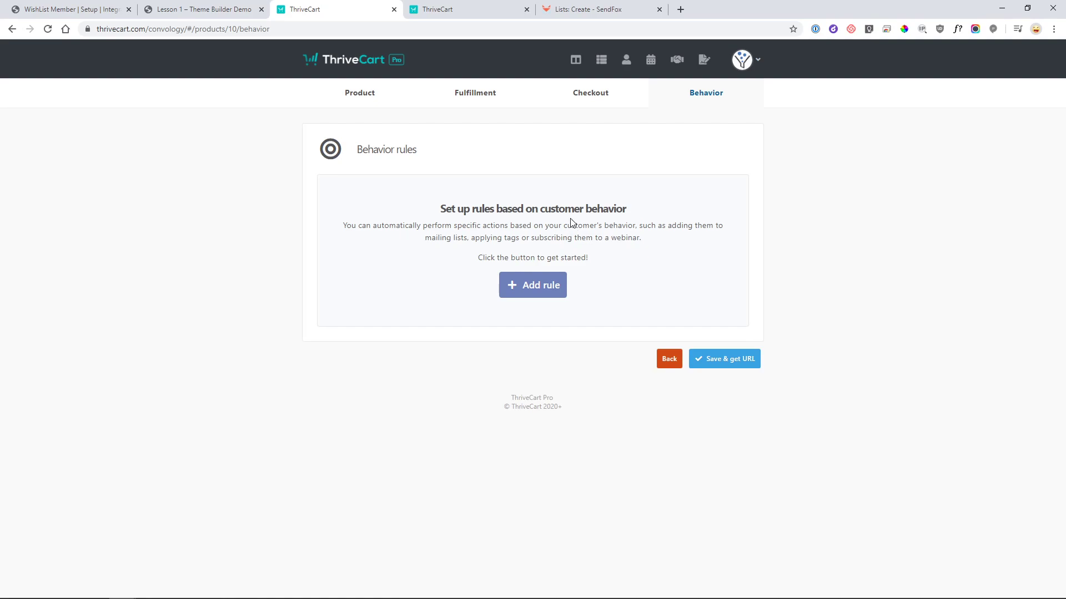
left_click(732, 371)
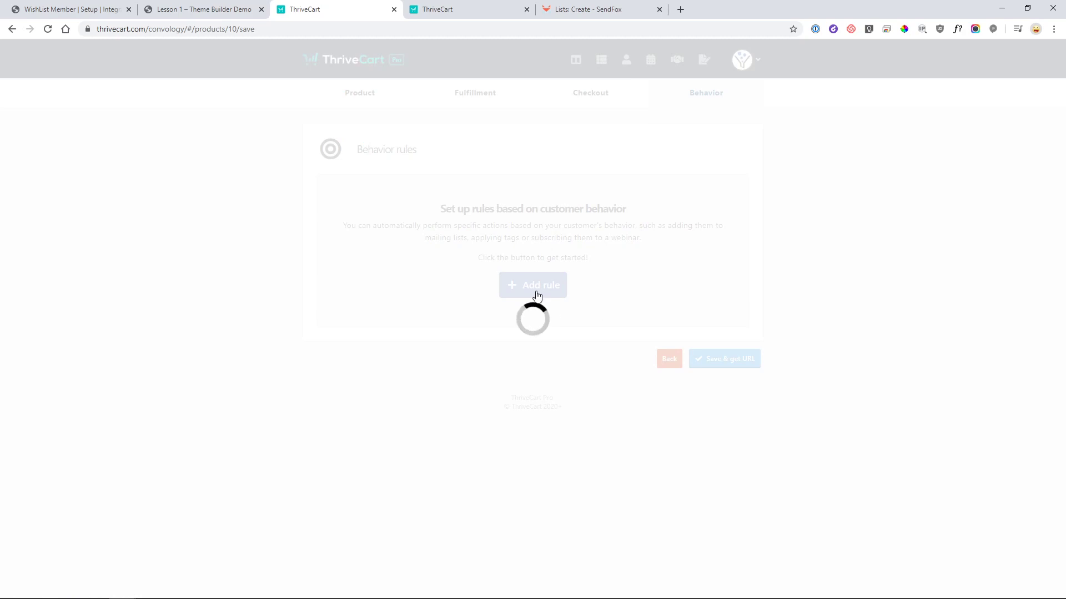
left_click(508, 277)
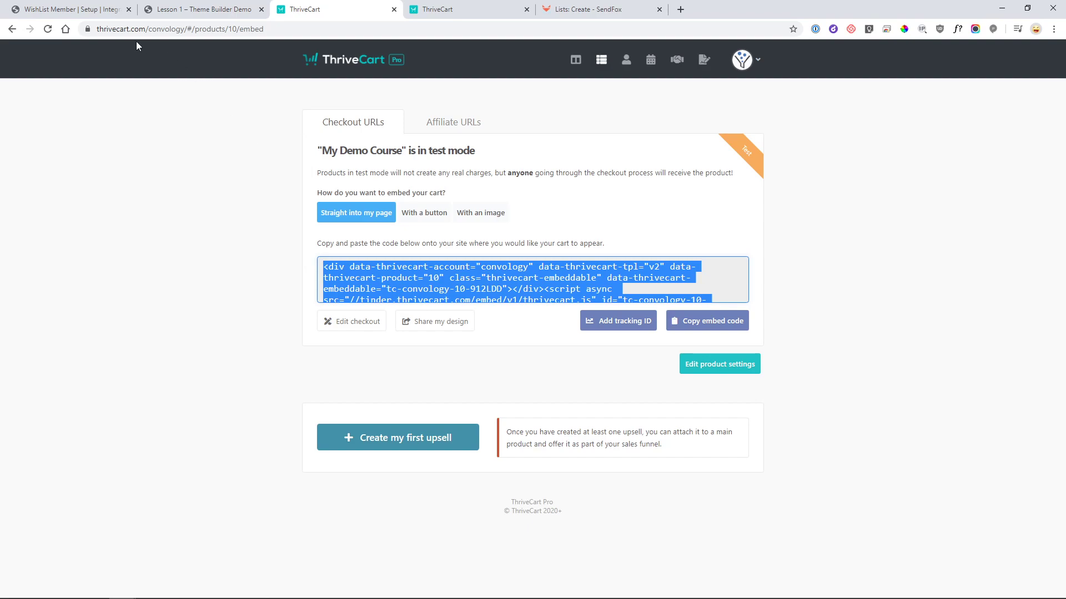
- In WordPress, create a new page via Pages > Add New
left_click(67, 15)
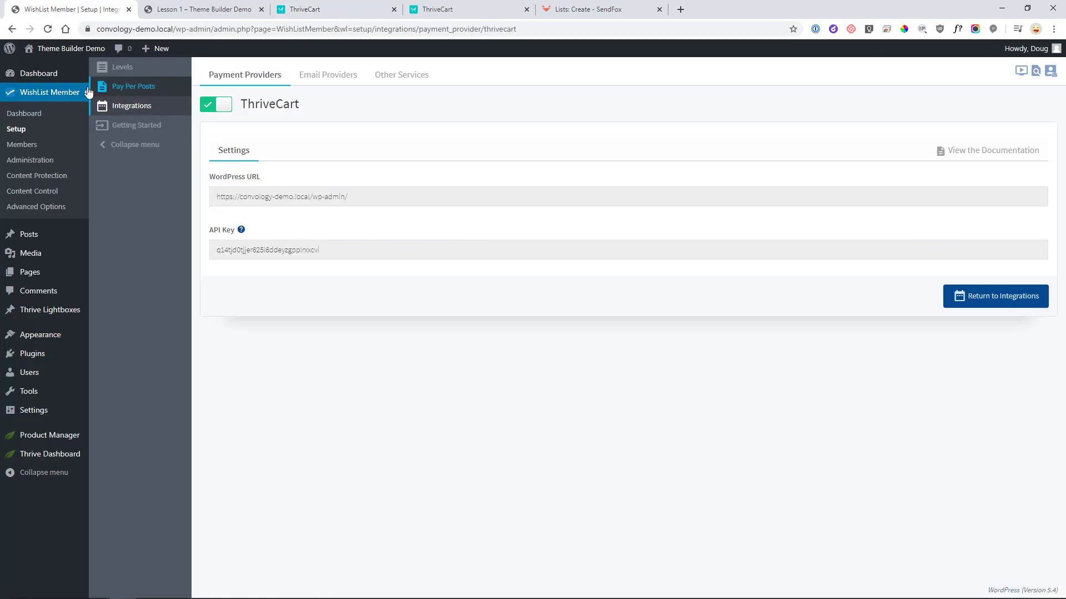
mouse_move(40, 273)
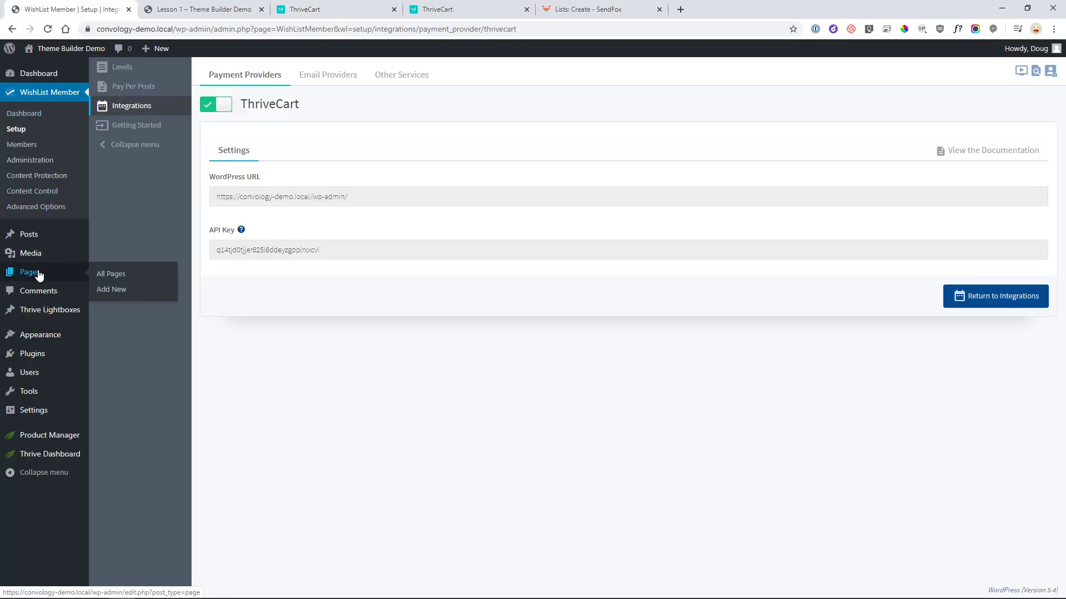
left_click(107, 290)
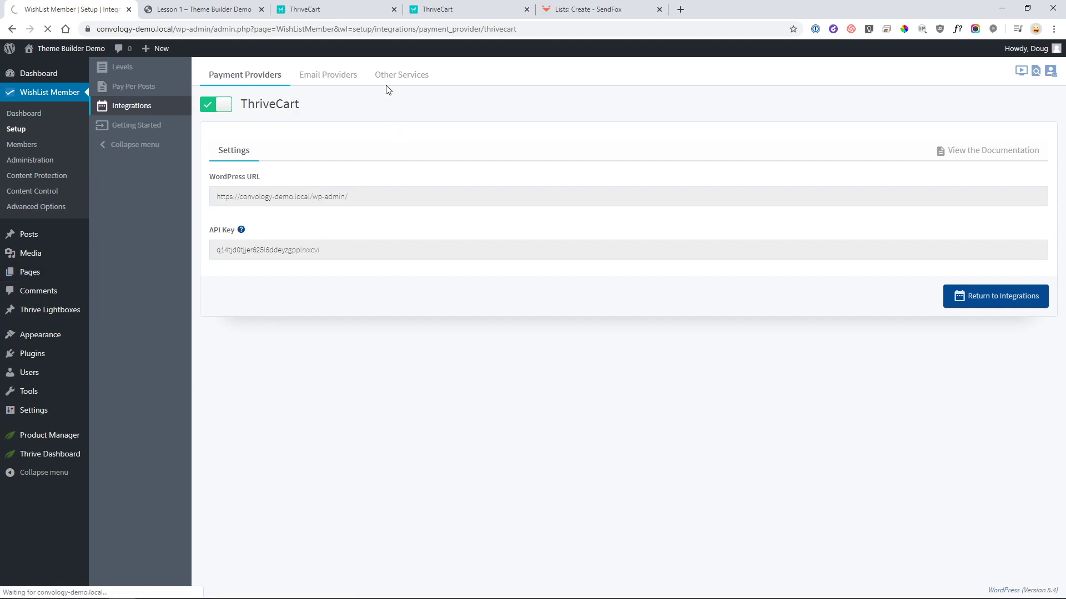
- Title the page 'My Demo Course Landing Page', publish it, and launch Thrive Architect
type("My")
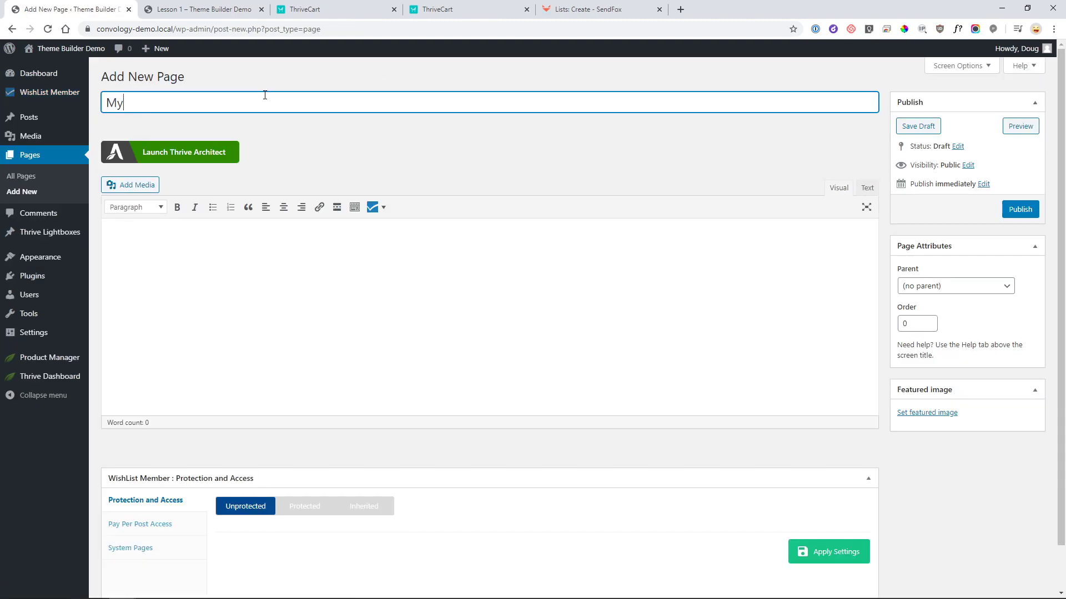
type(" Demo Course Landing Page")
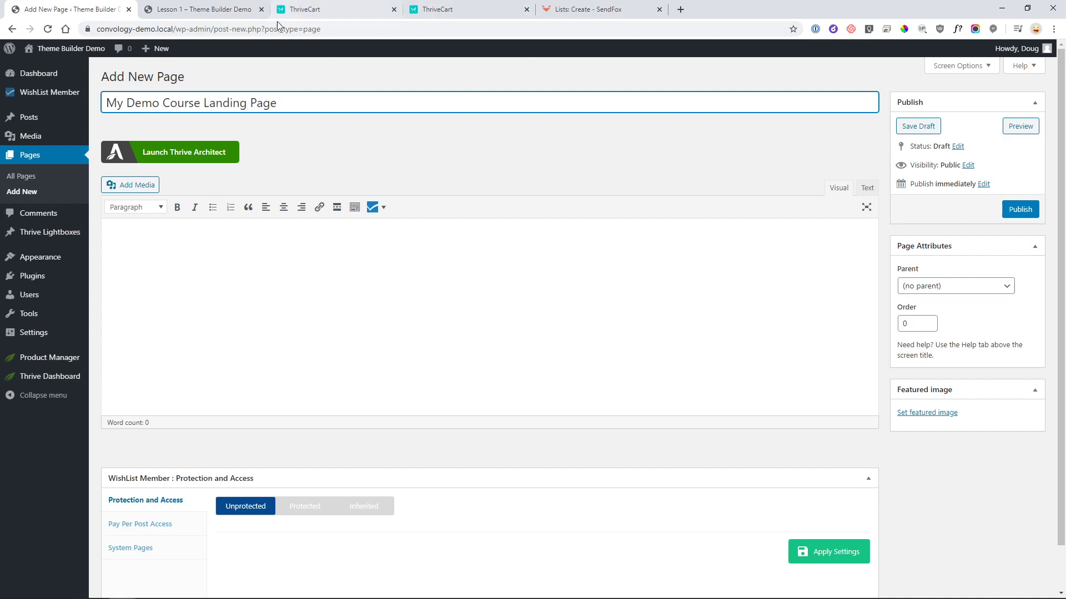
left_click(1020, 209)
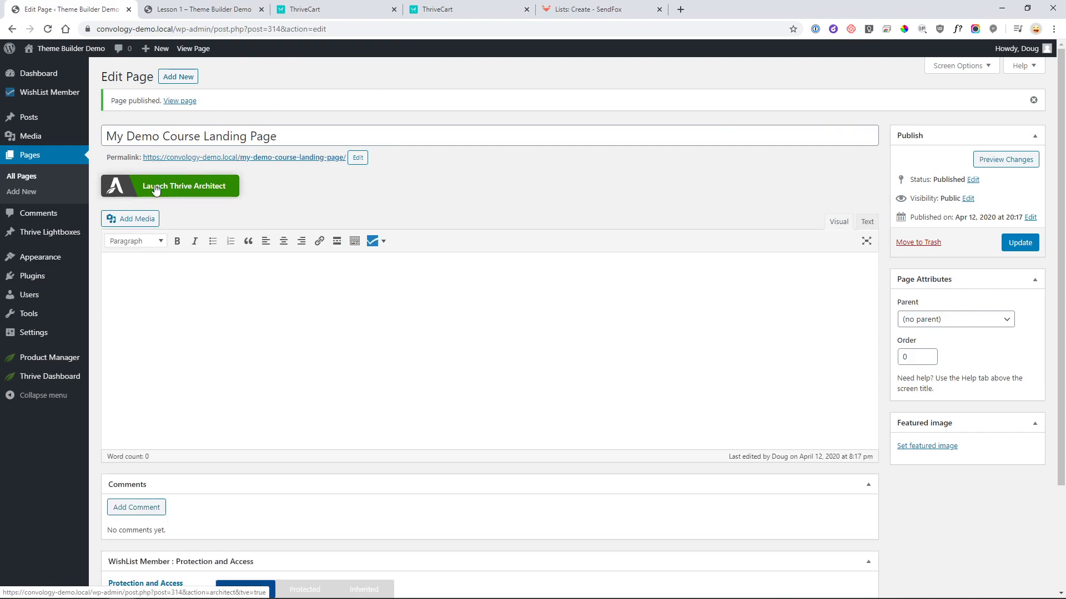
left_click(192, 185)
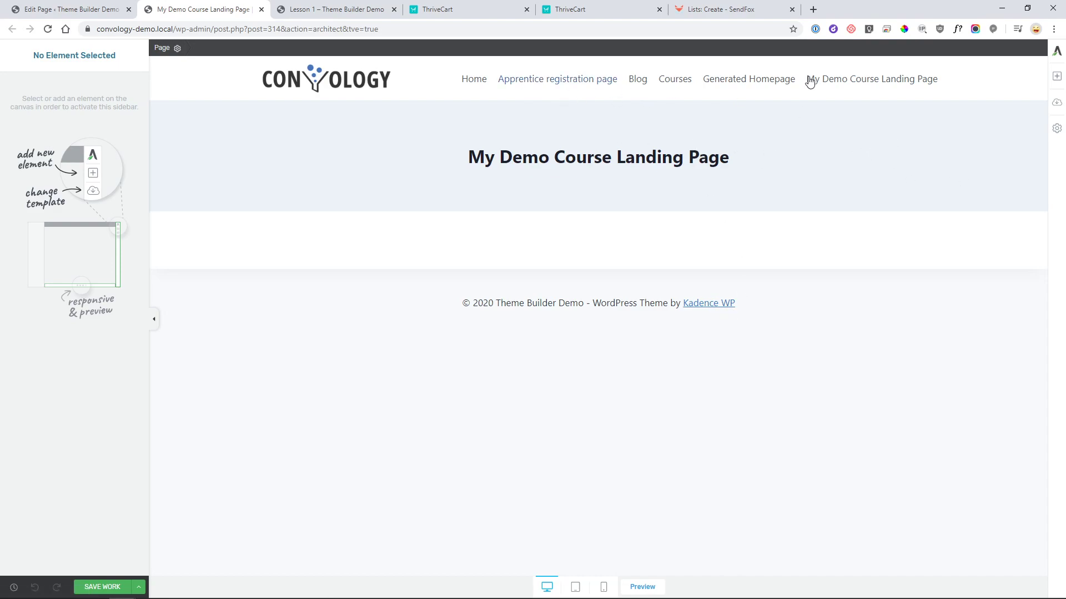
- Replace the page's template with Bright Smart Sales Page from the Bright Smart set
left_click(1055, 104)
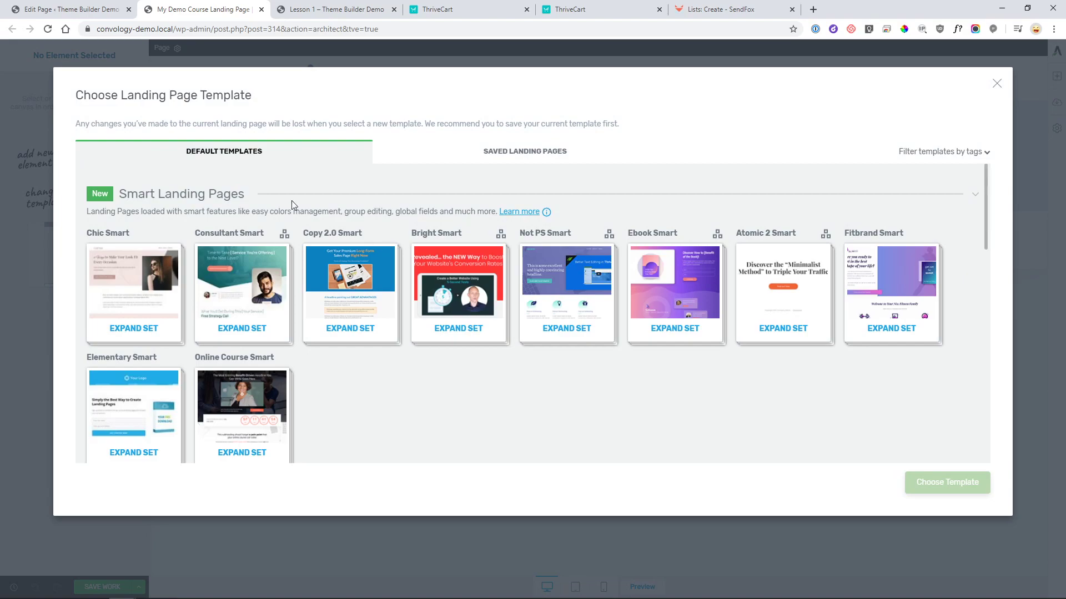
scroll(178, 233, "down", 3)
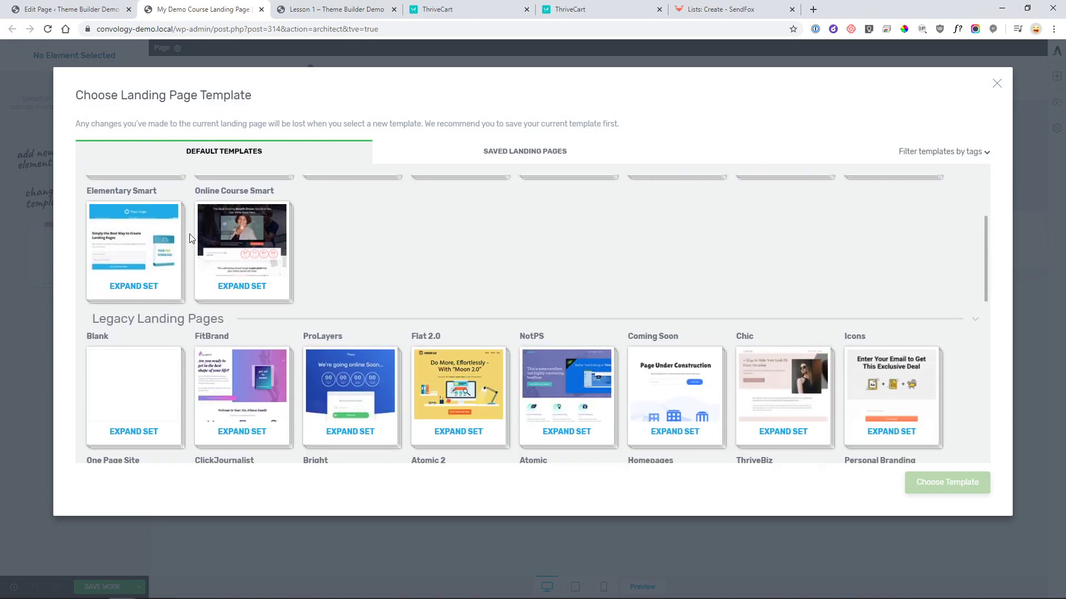
scroll(189, 234, "up", 3)
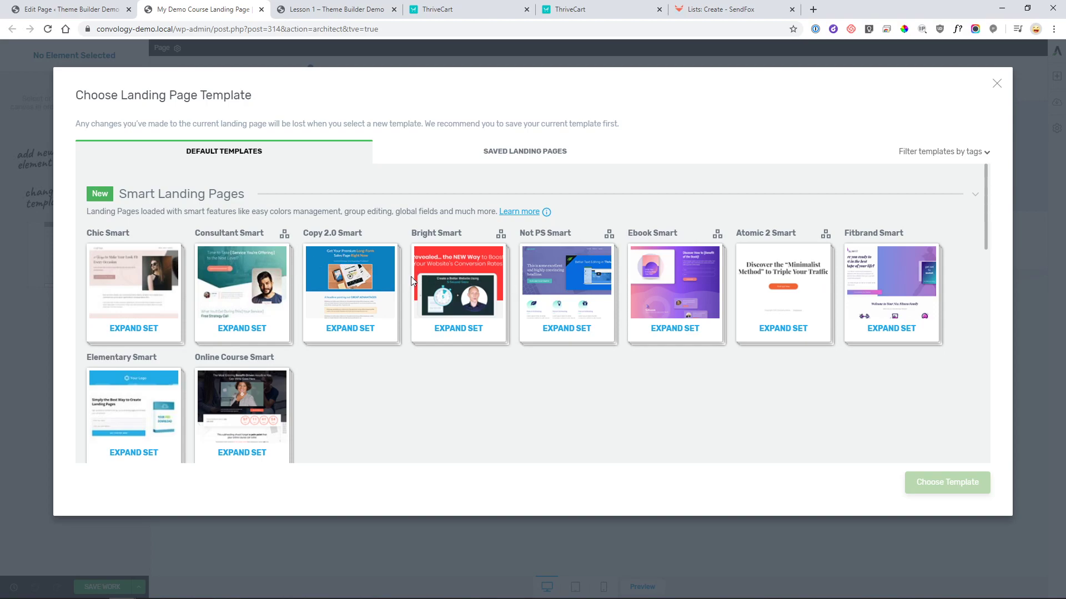
left_click(471, 297)
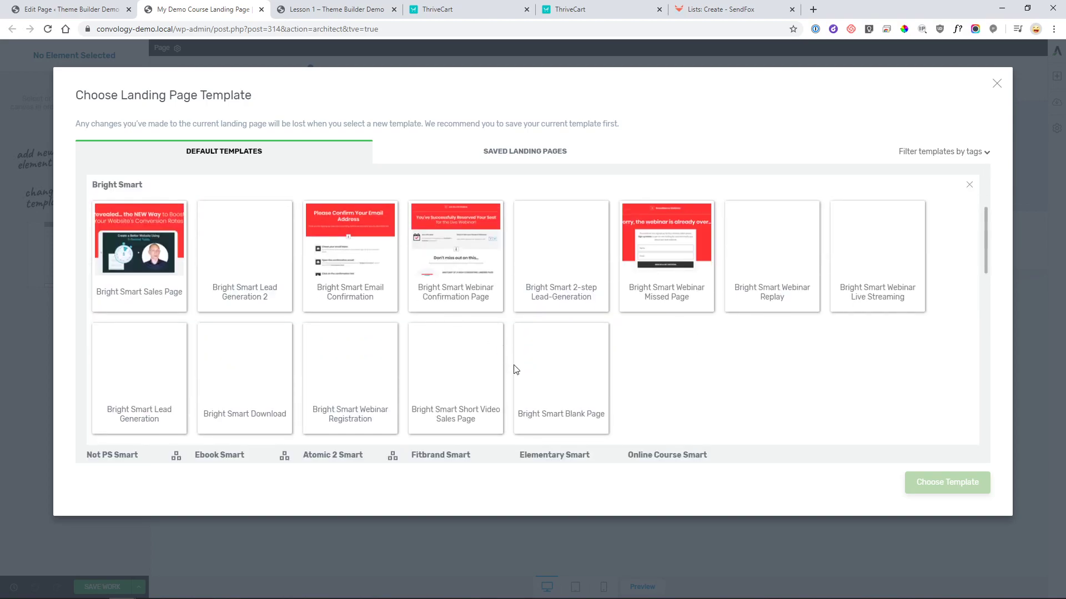
scroll(294, 225, "down", 2)
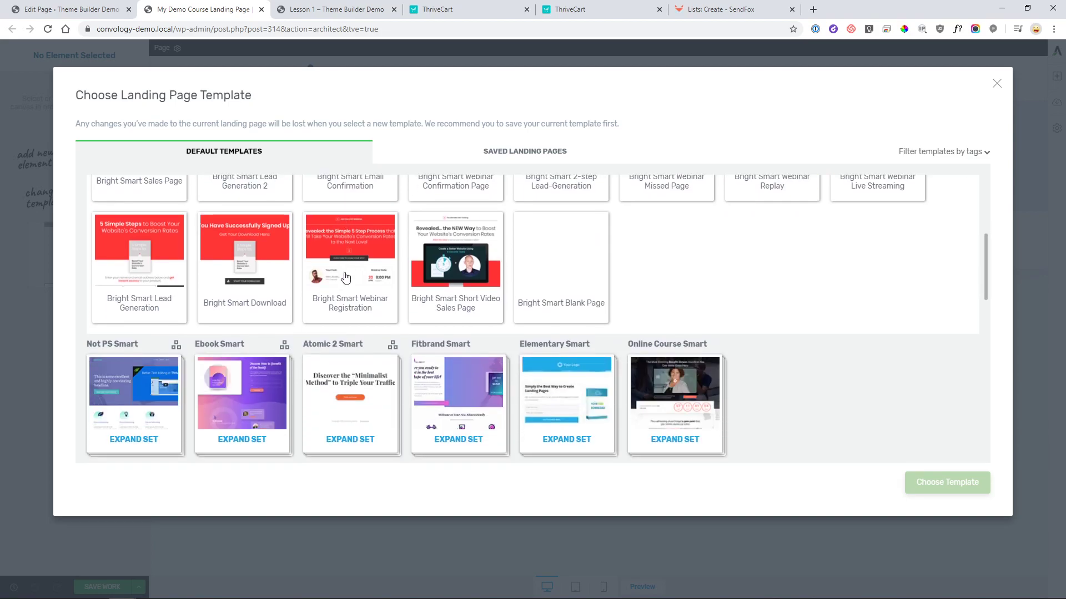
scroll(342, 283, "up", 4)
scroll(343, 278, "down", 2)
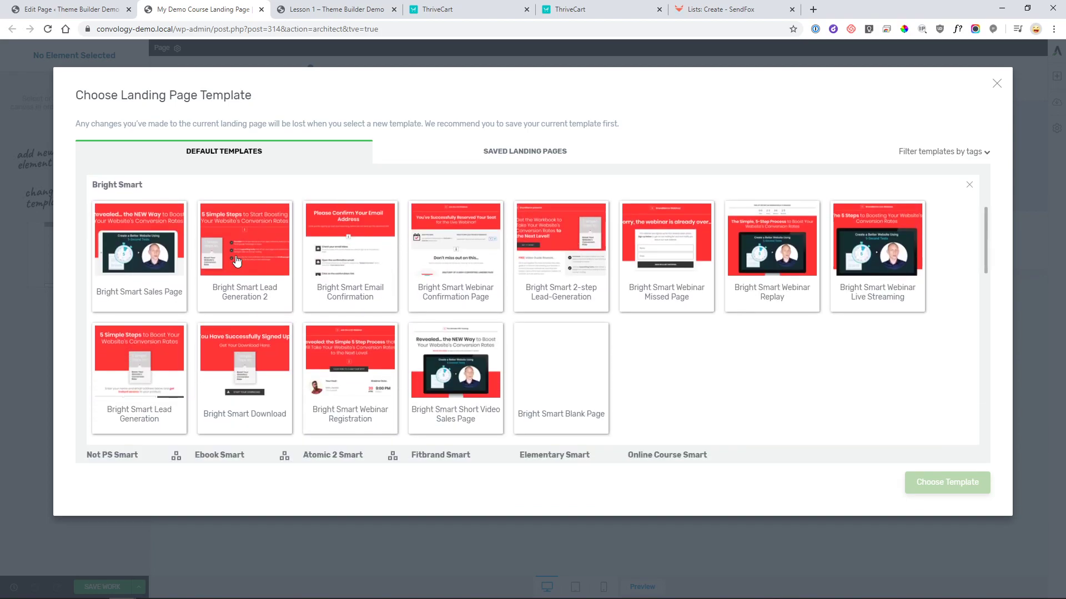
left_click(157, 261)
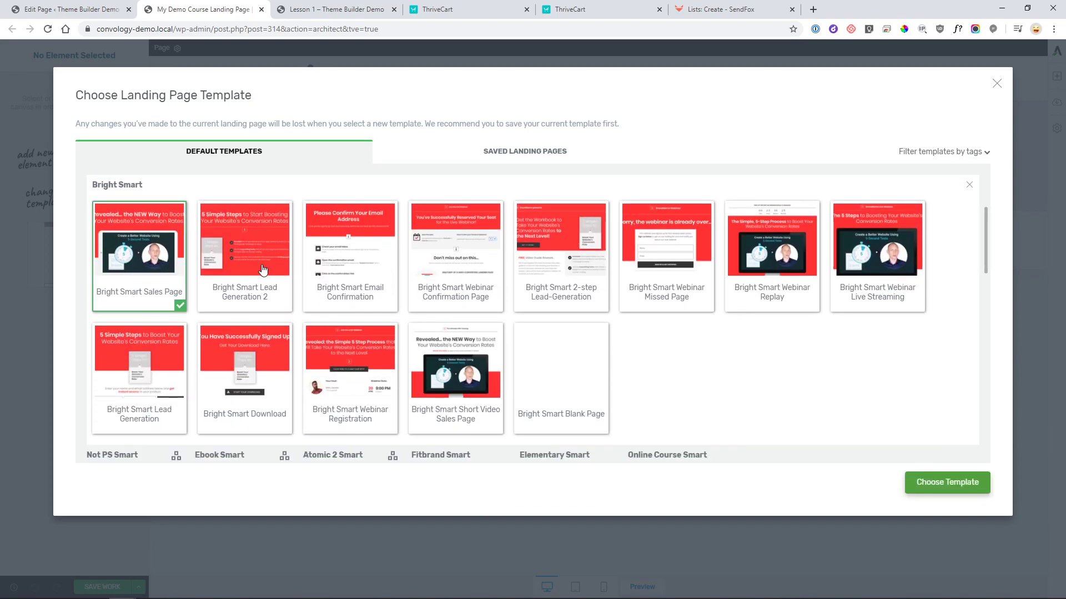
left_click(953, 484)
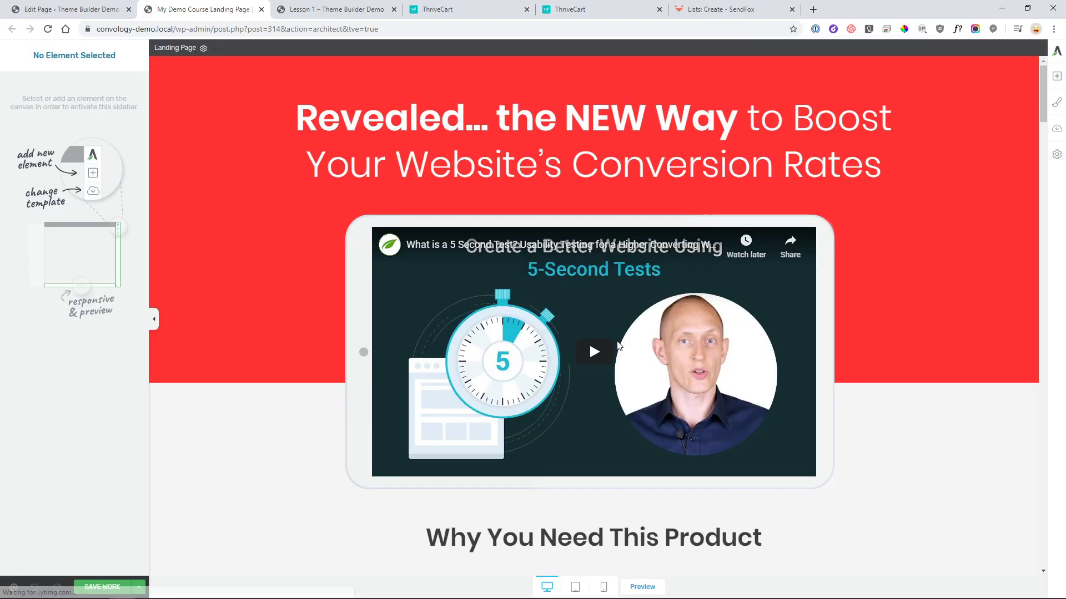
scroll(475, 276, "down", 6)
scroll(475, 276, "down", 19)
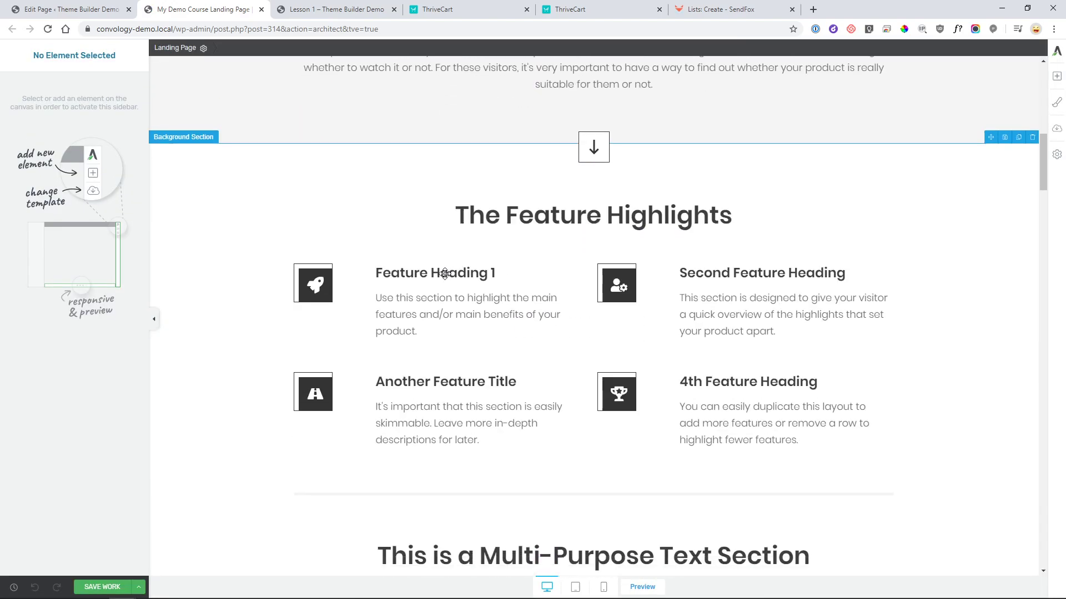
scroll(794, 276, "down", 13)
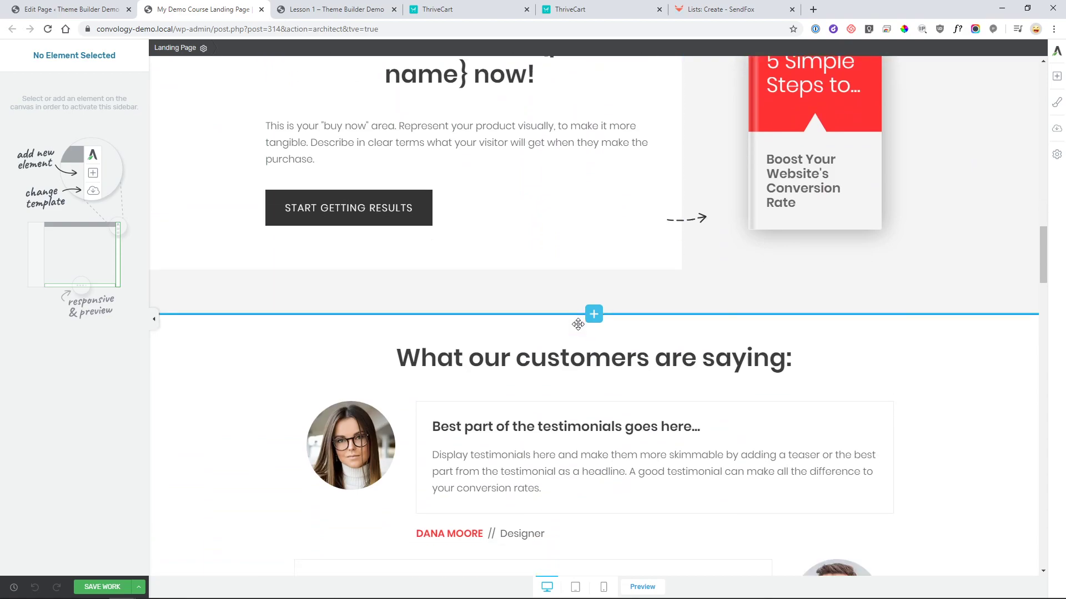
scroll(592, 317, "down", 20)
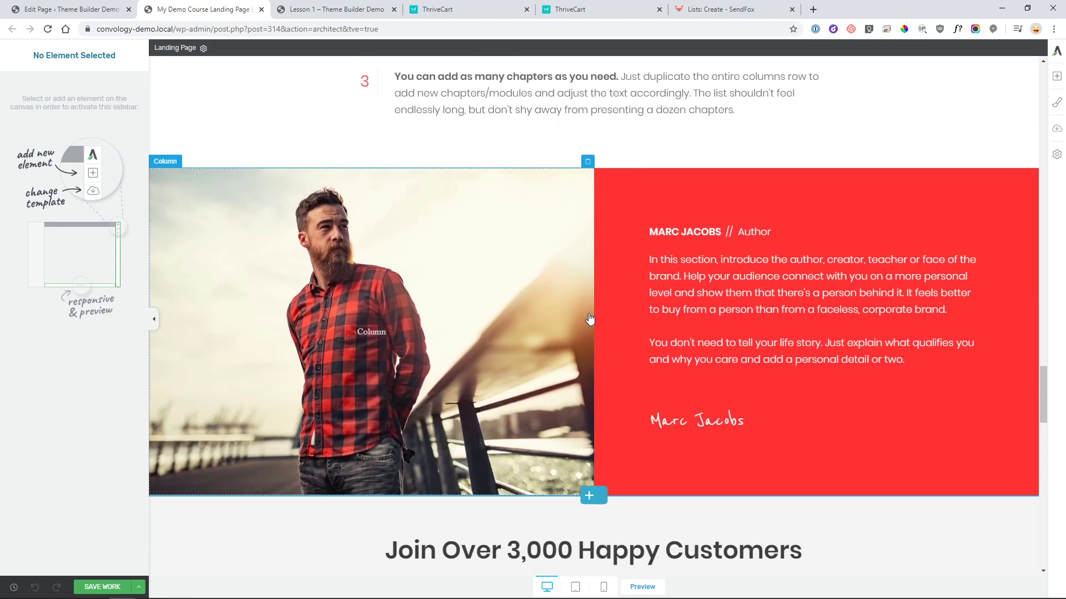
scroll(619, 310, "down", 4)
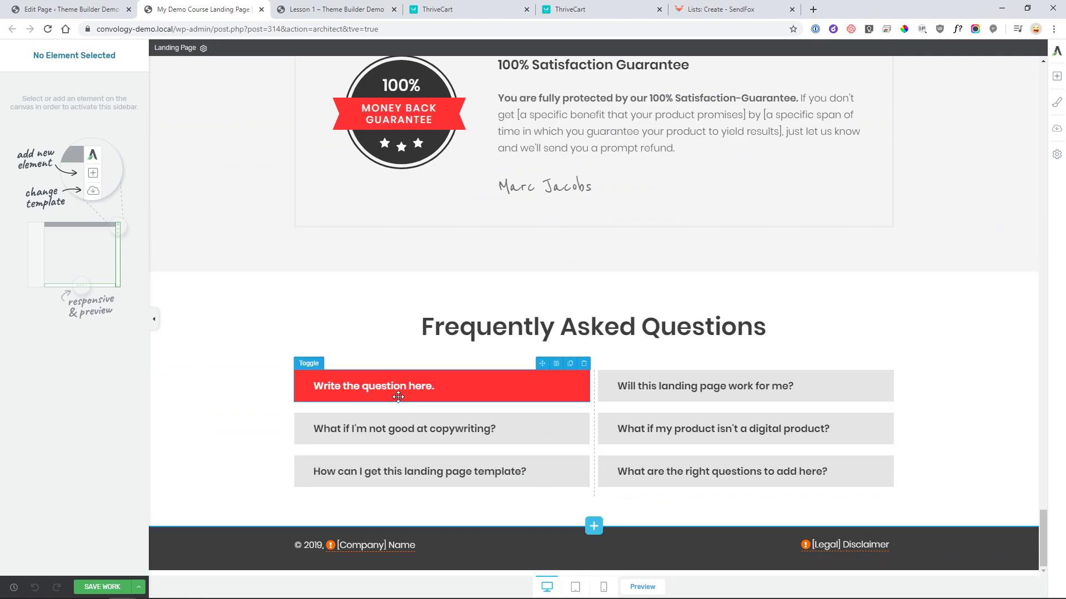
left_click_drag(1041, 541, 1014, 83)
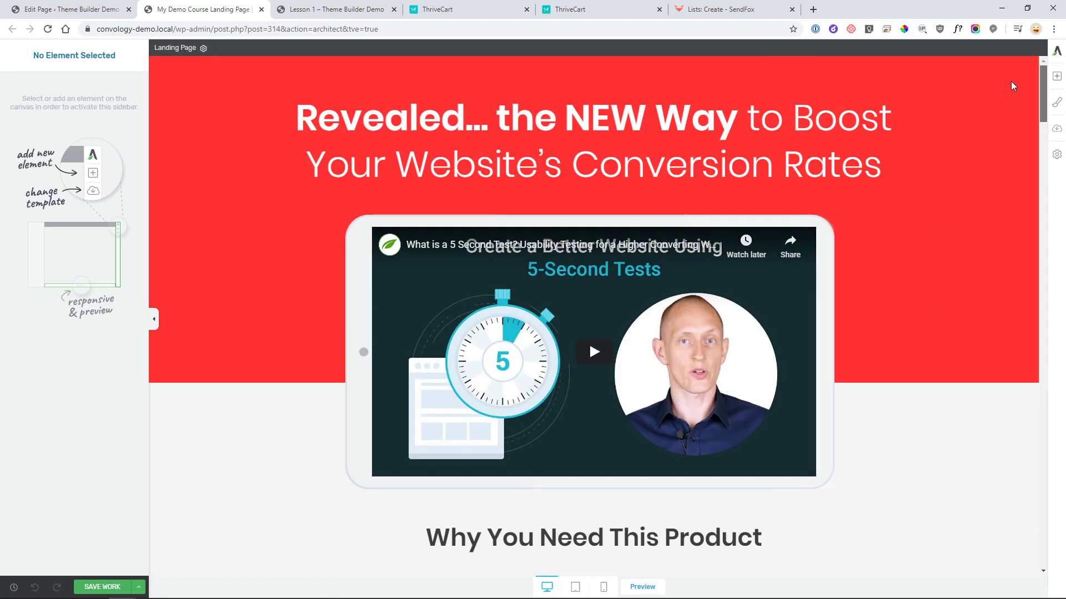
scroll(893, 228, "down", 2)
left_click(864, 405)
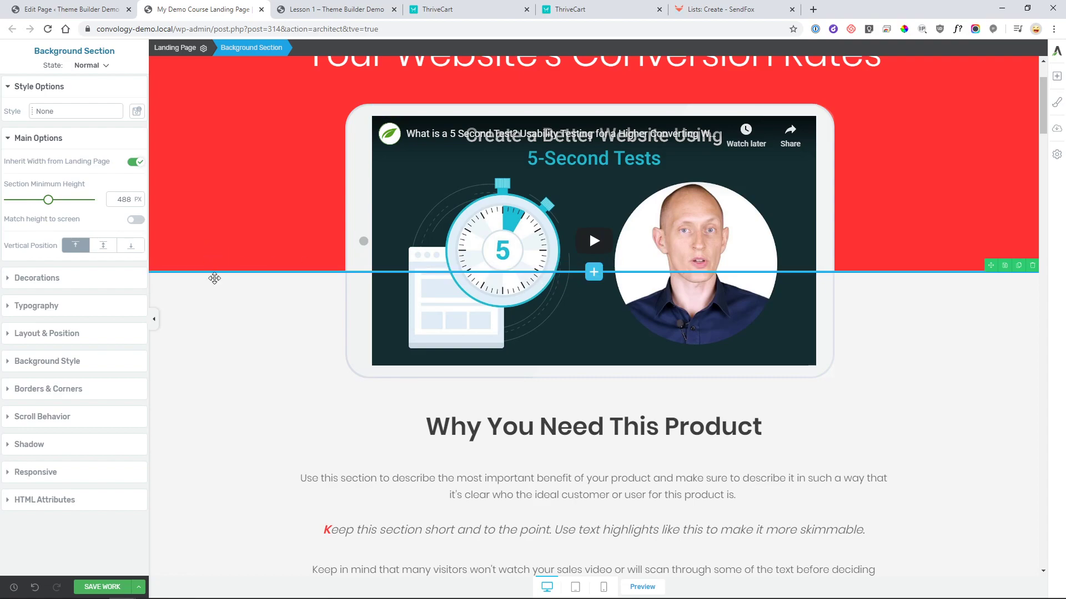
scroll(263, 353, "down", 3)
scroll(263, 353, "down", 1)
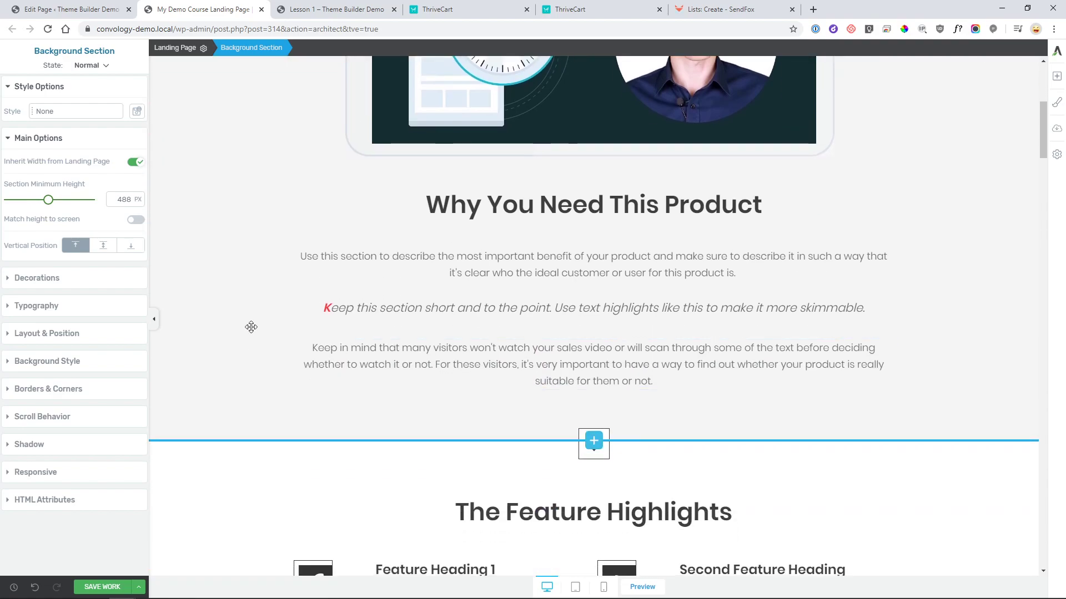
scroll(507, 315, "up", 5)
scroll(318, 270, "up", 1)
scroll(318, 270, "up", 1)
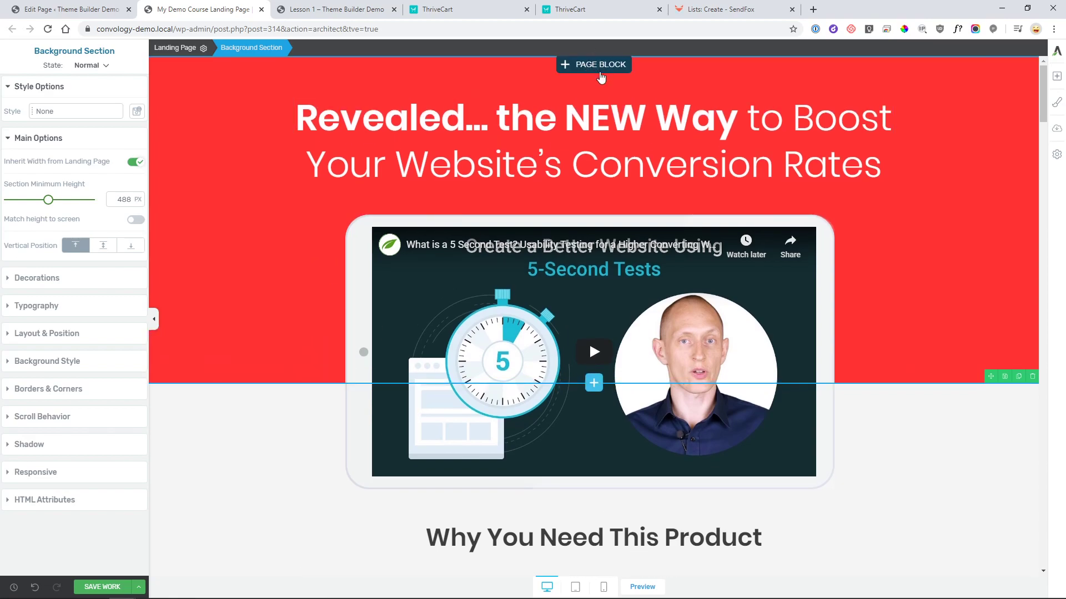
- Insert the red Hero Area block with the phone photo at the top of the page
left_click(593, 64)
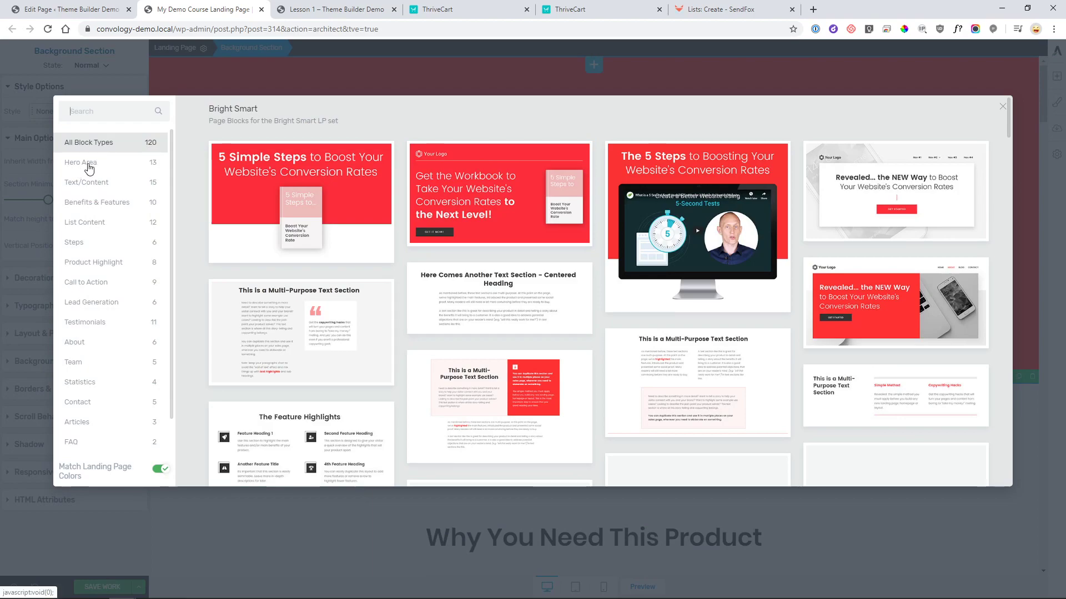
left_click(105, 169)
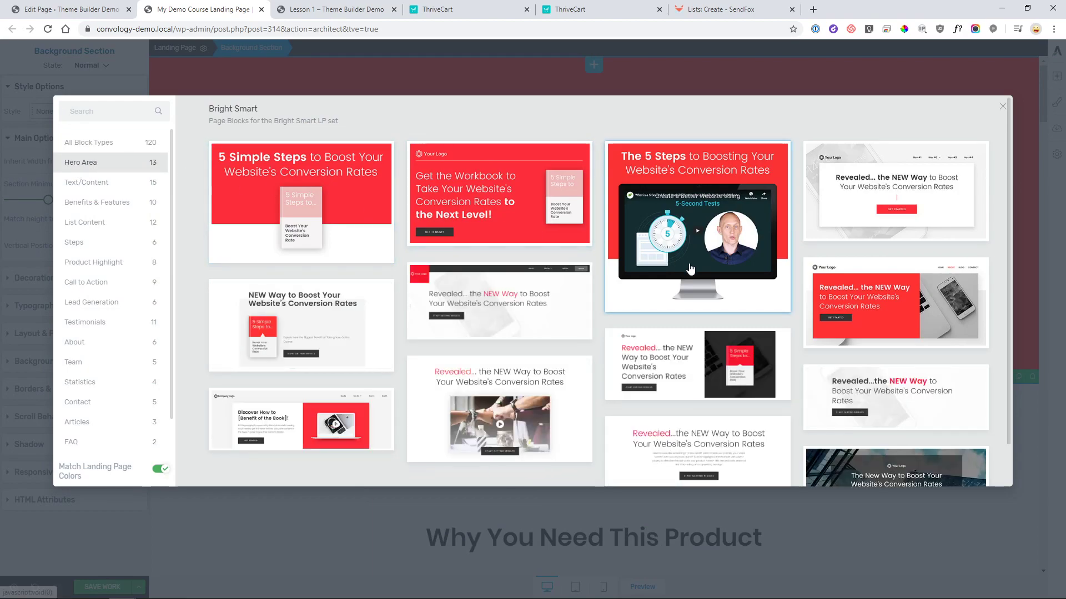
scroll(692, 255, "down", 1)
scroll(828, 364, "up", 1)
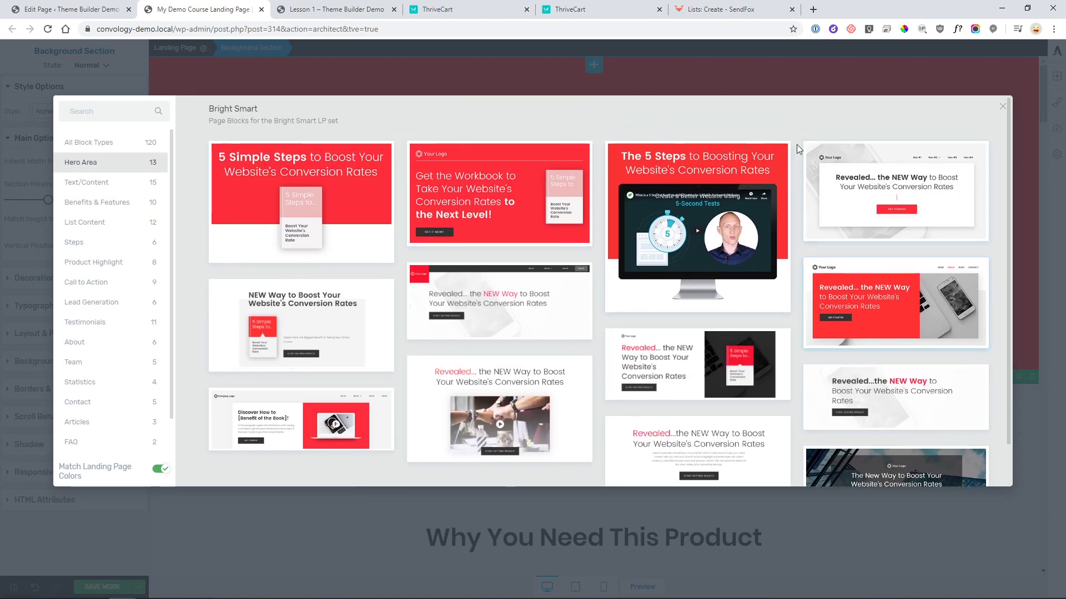
left_click(902, 280)
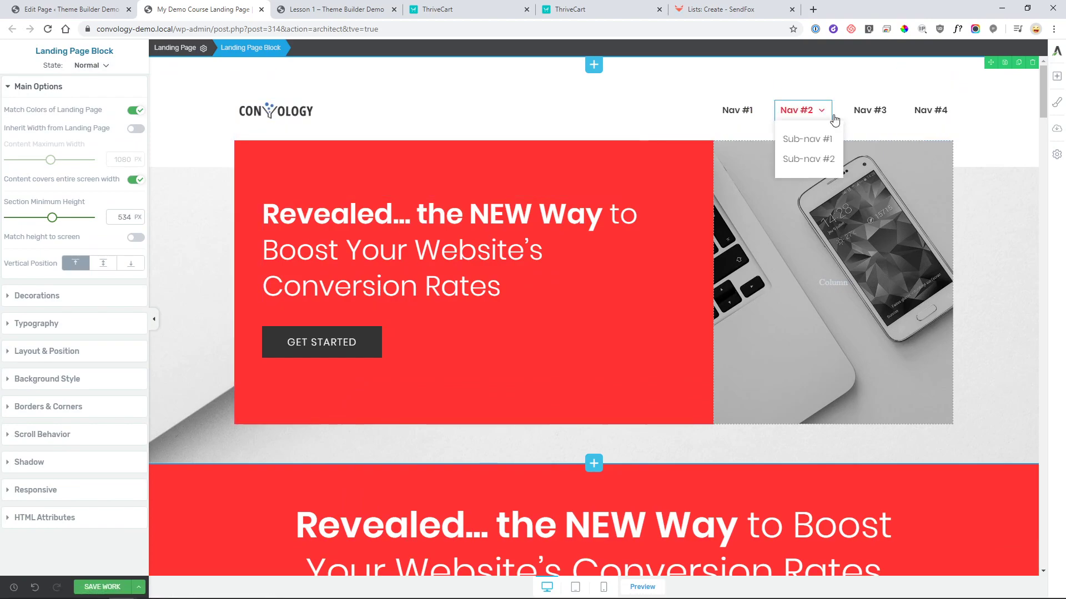
- Remove the header navigation and empty column, enlarge the CONVOLOGY logo to about 247 px, and centre it
left_click(947, 85)
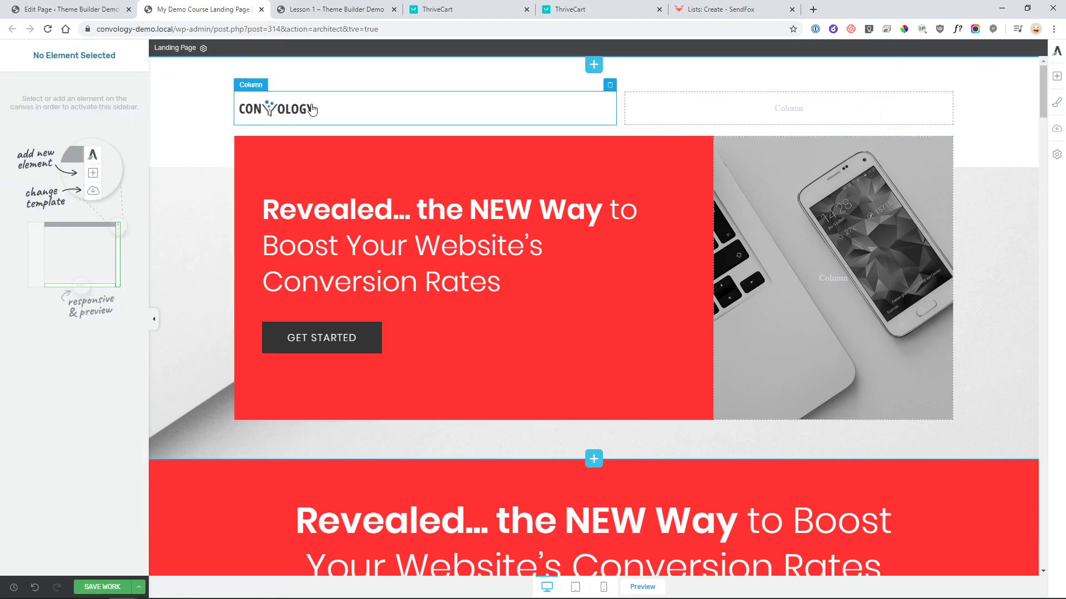
left_click(948, 86)
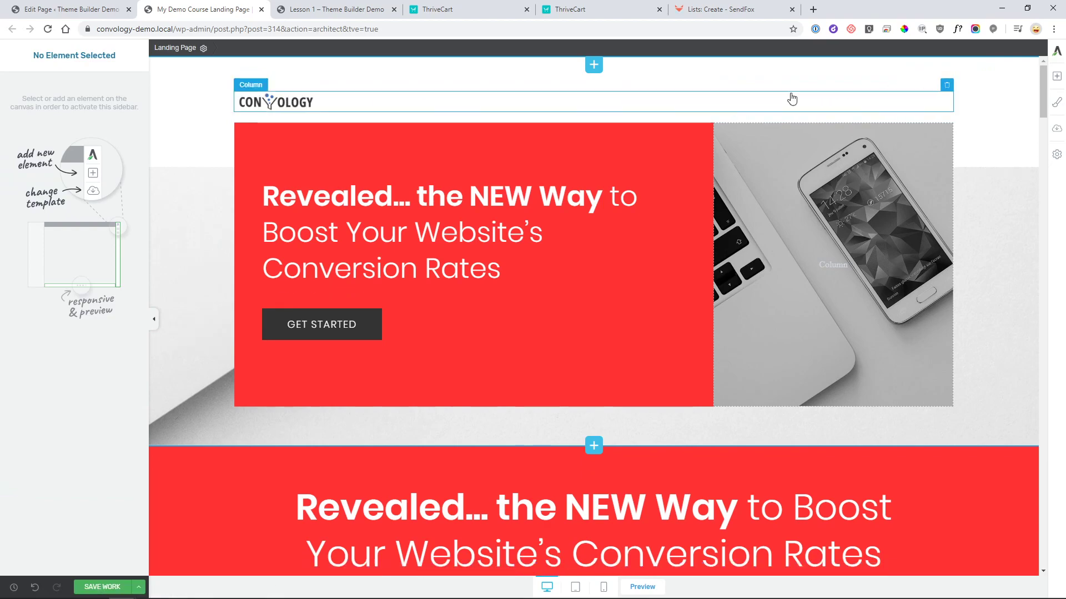
left_click(296, 103)
left_click_drag(20, 256, 28, 256)
left_click(72, 330)
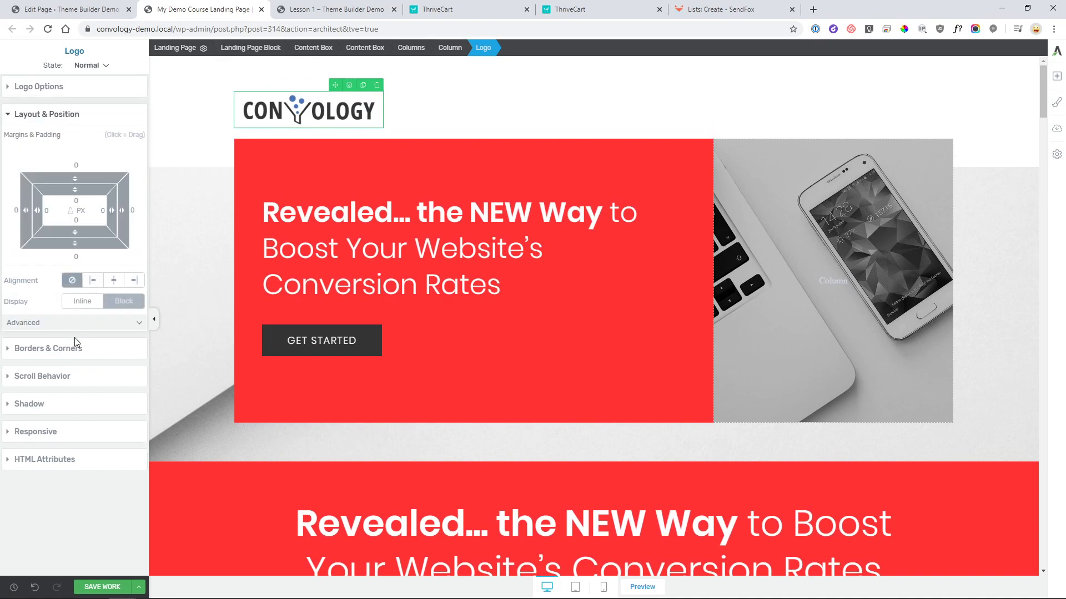
left_click(113, 280)
- Reduce the Why You Need This Product section's top padding from 250 to 60 px
scroll(594, 333, "down", 2)
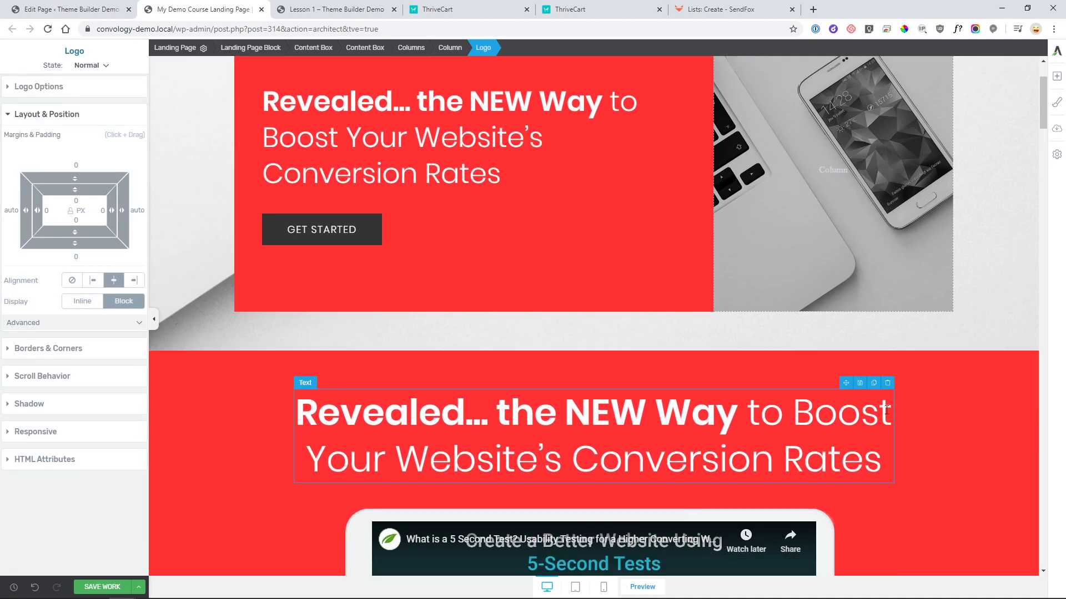
scroll(879, 327, "down", 3)
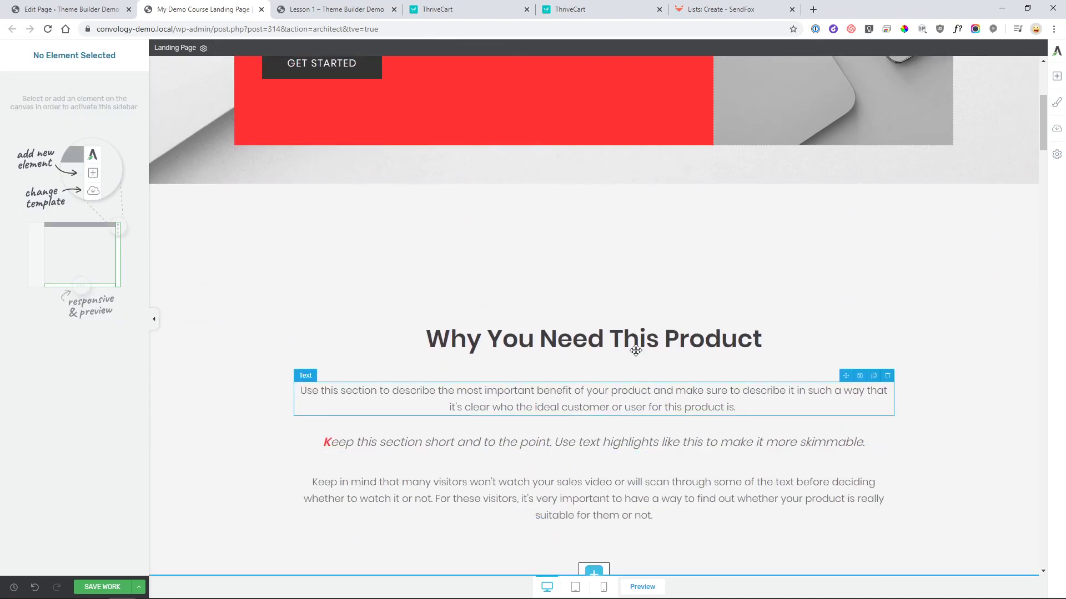
left_click(243, 311)
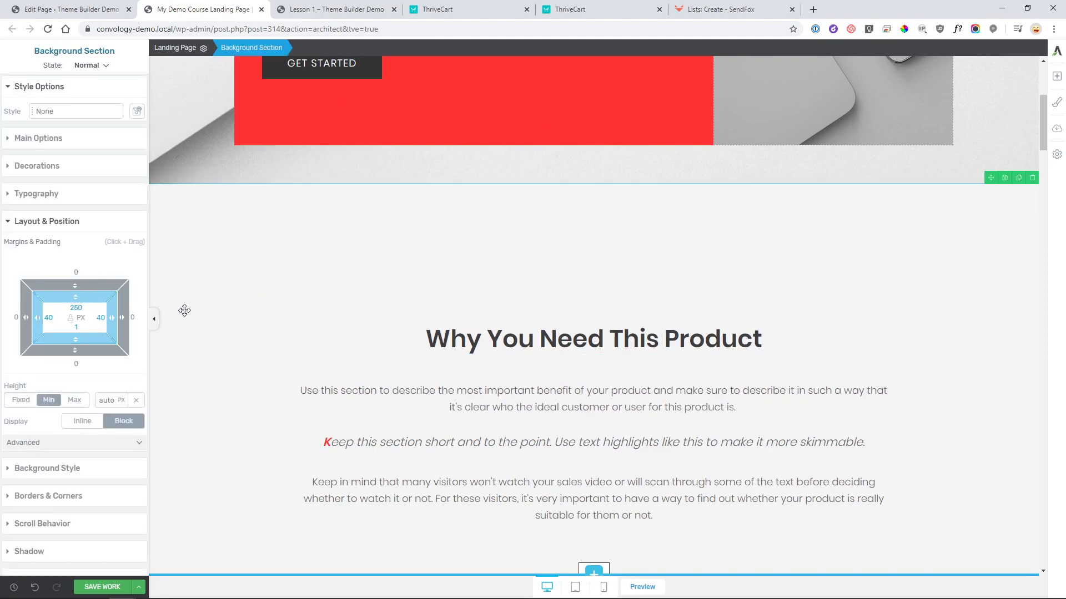
type("1")
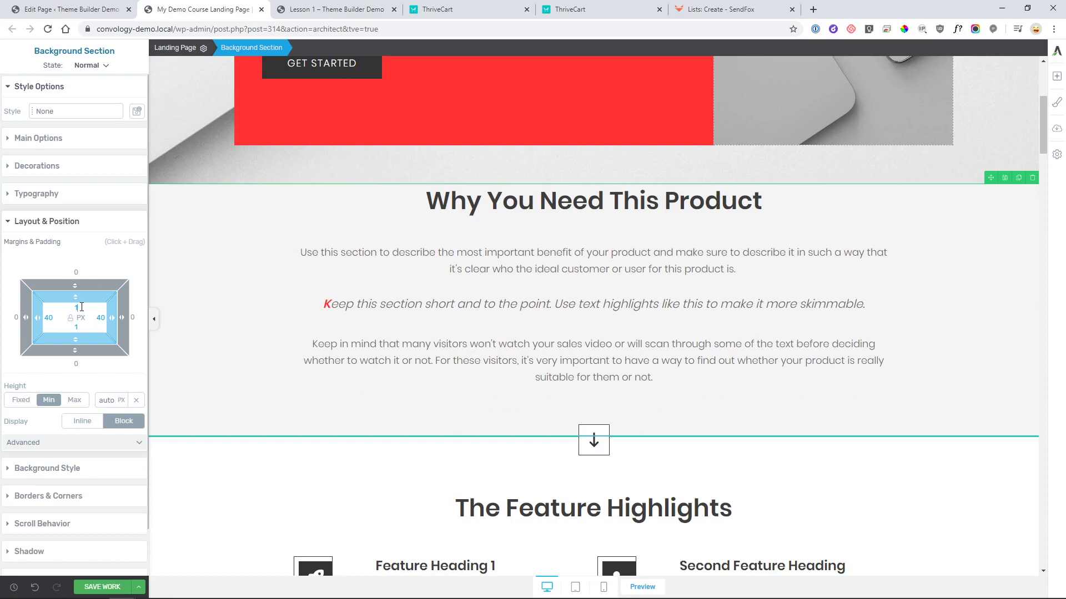
type("60")
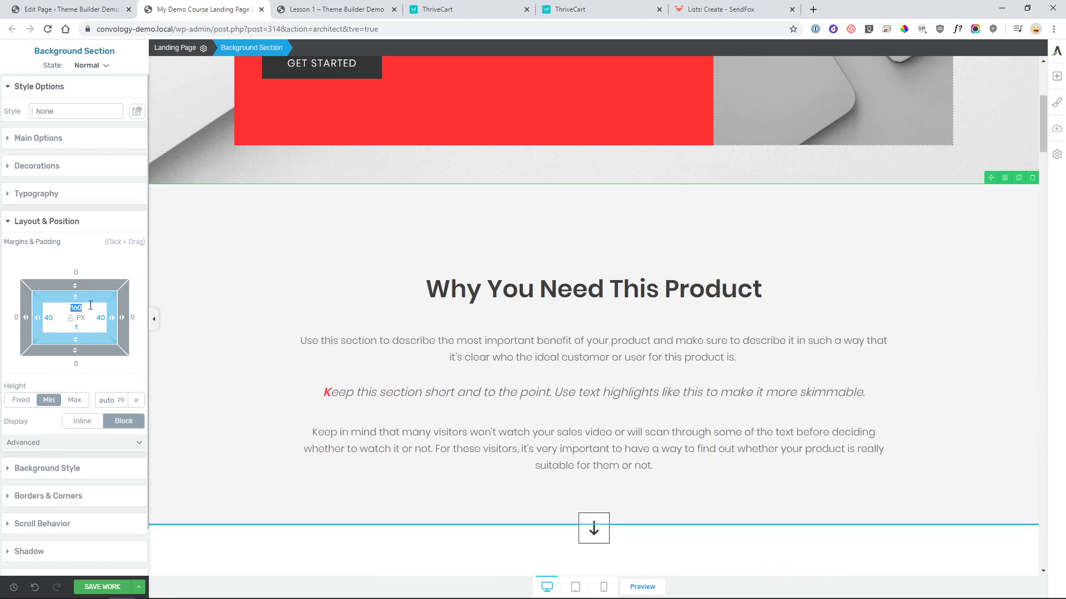
type("60")
scroll(237, 250, "up", 6)
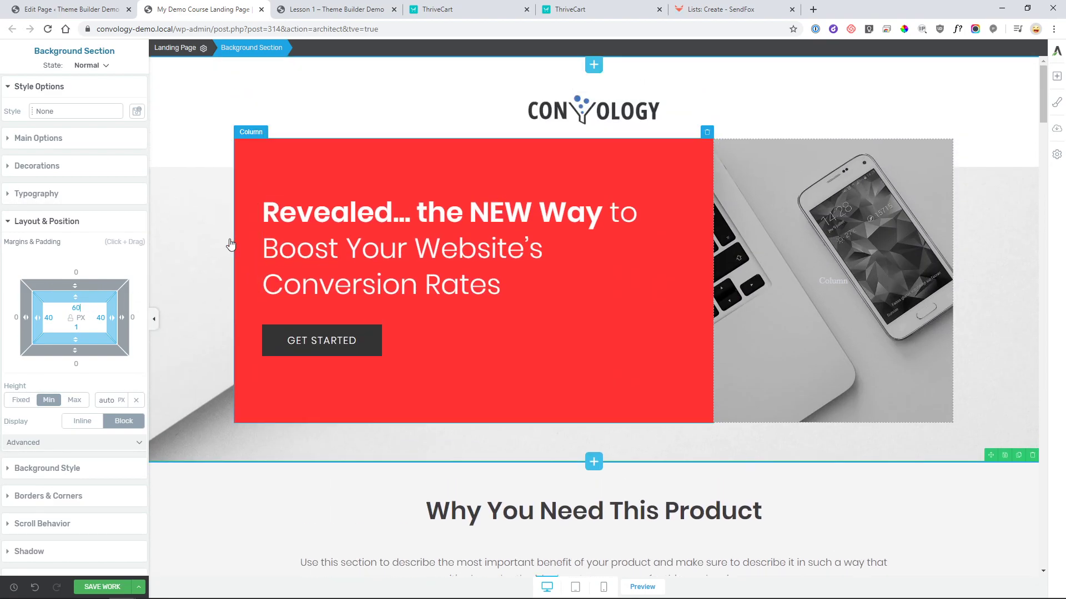
left_click(237, 251)
scroll(738, 238, "down", 5)
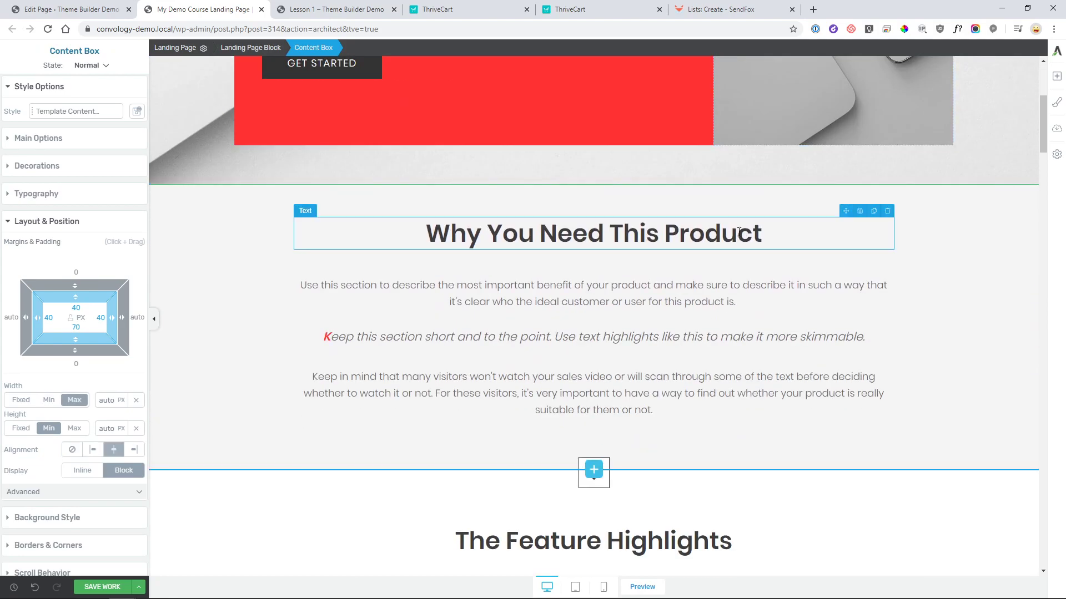
- Add a Background Section, found by searching 'background', between the FAQ block and the footer
scroll(739, 232, "down", 10)
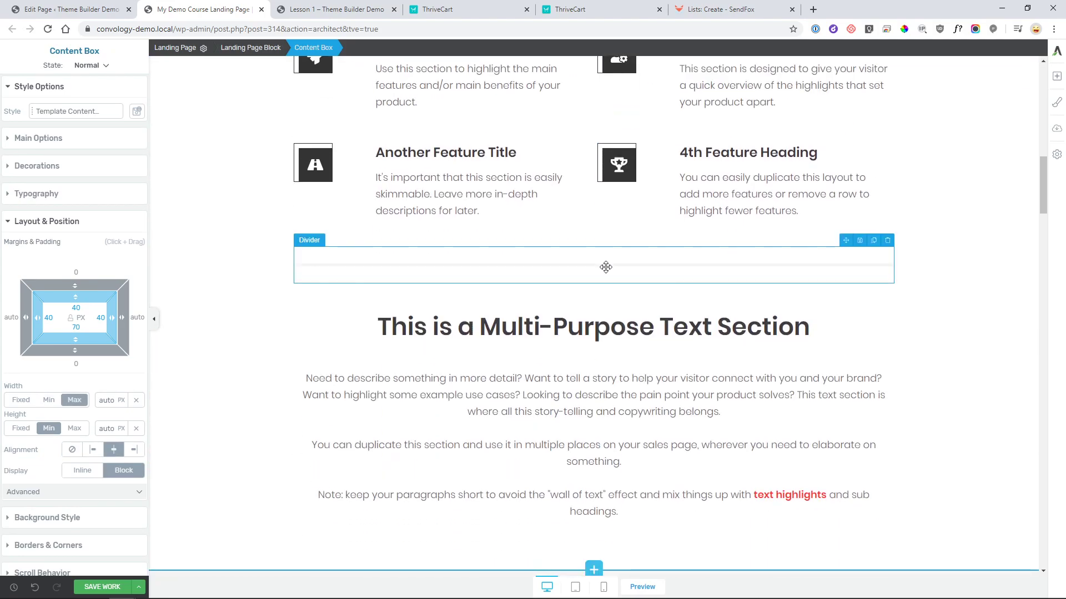
scroll(605, 267, "down", 20)
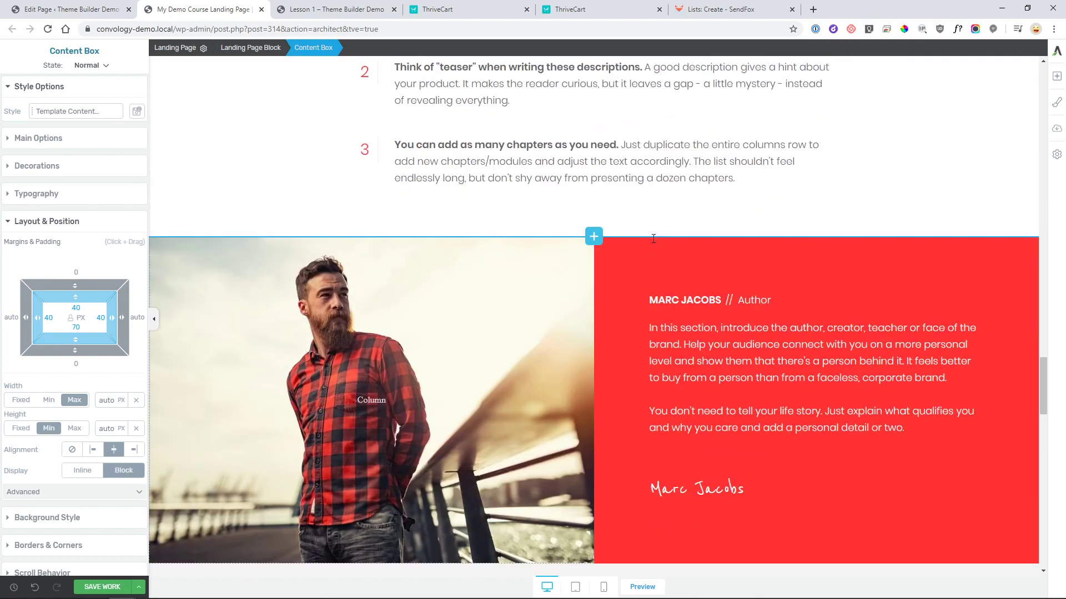
left_click_drag(1043, 389, 1046, 555)
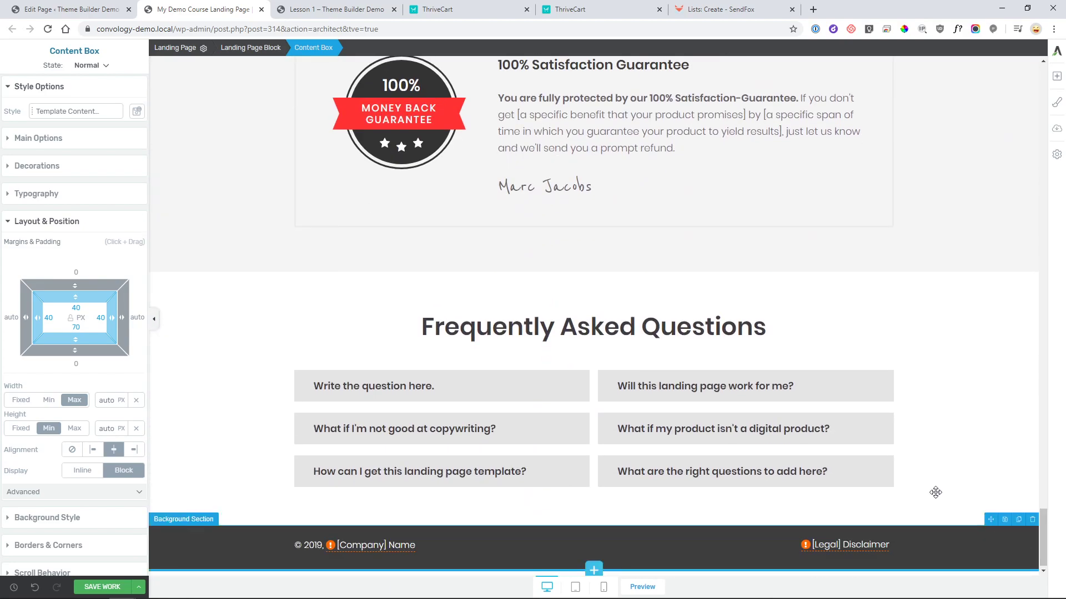
left_click(1057, 78)
type("background")
left_click_drag(955, 114, 638, 244)
left_click_drag(222, 238, 851, 486)
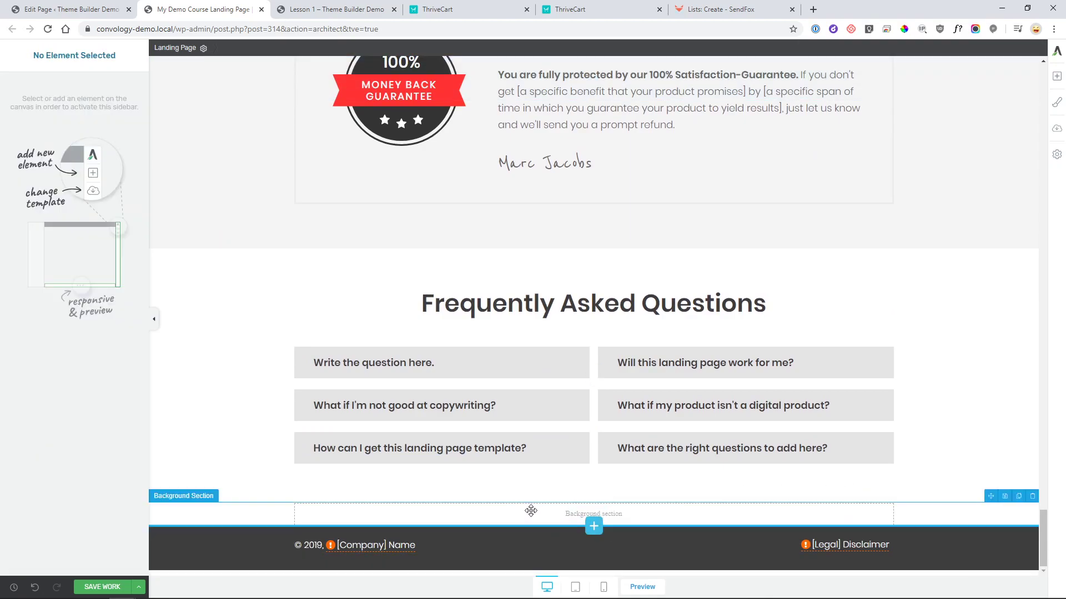
- Give the new background section 100 px top and bottom padding
left_click(531, 511)
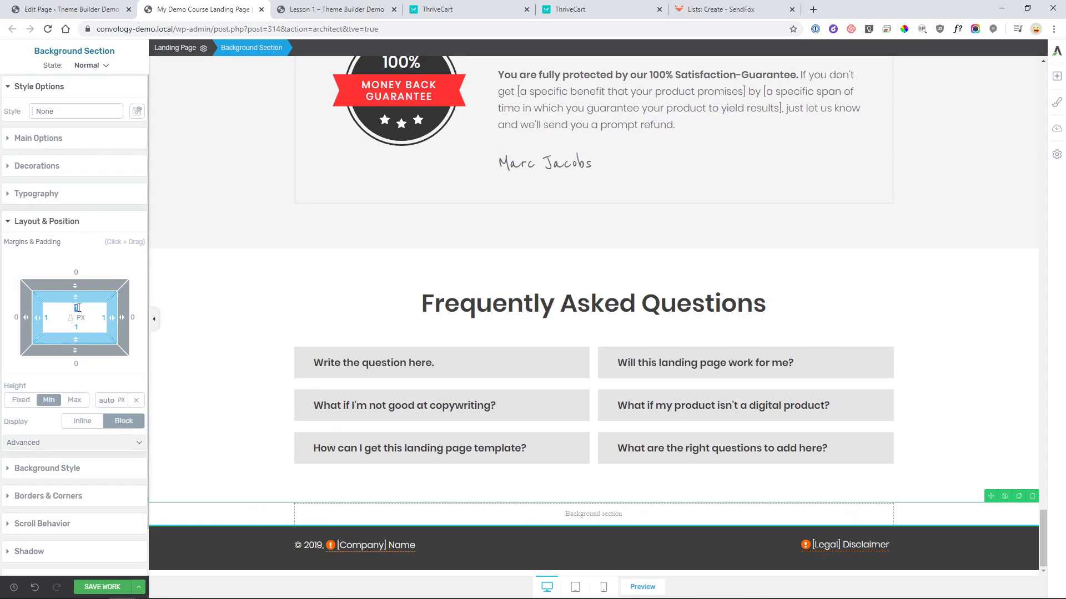
type("10")
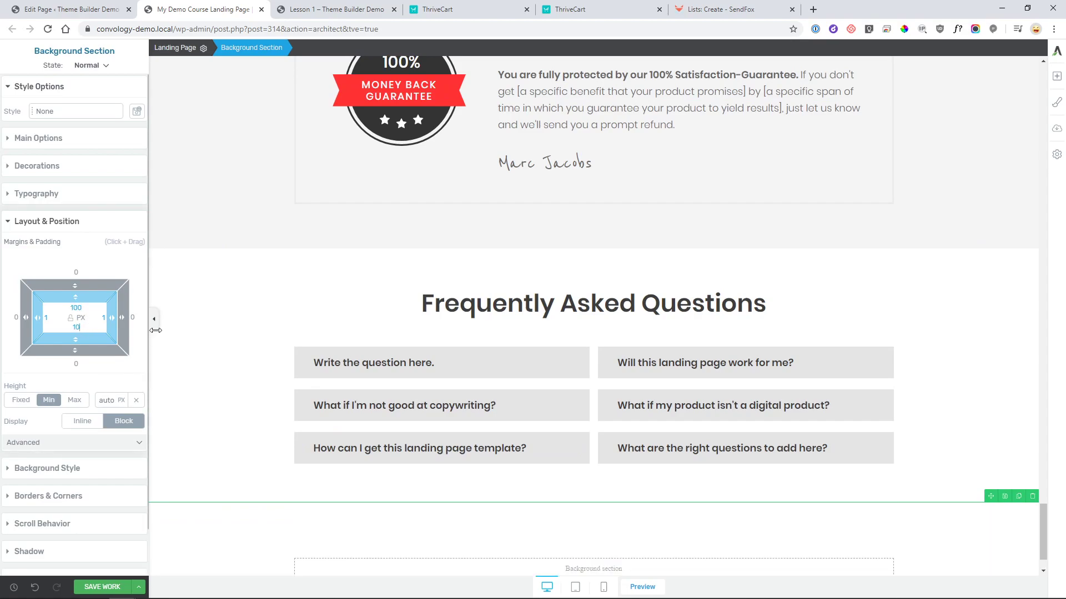
type("0100")
scroll(561, 452, "down", 2)
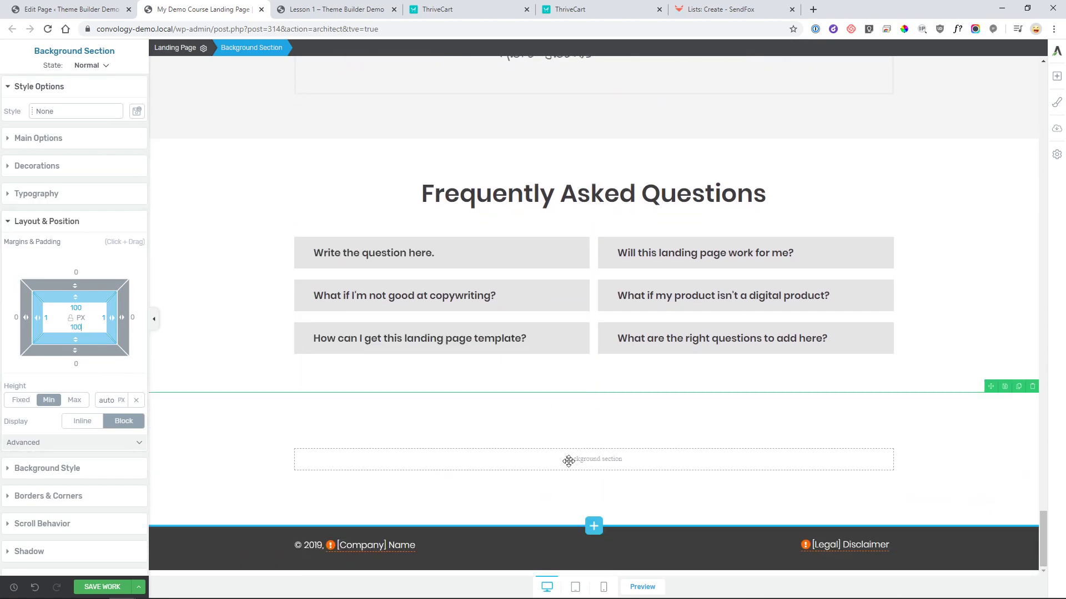
- Paste the ThriveCart checkout embed code into a Custom HTML element in the section, and save
left_click(1057, 77)
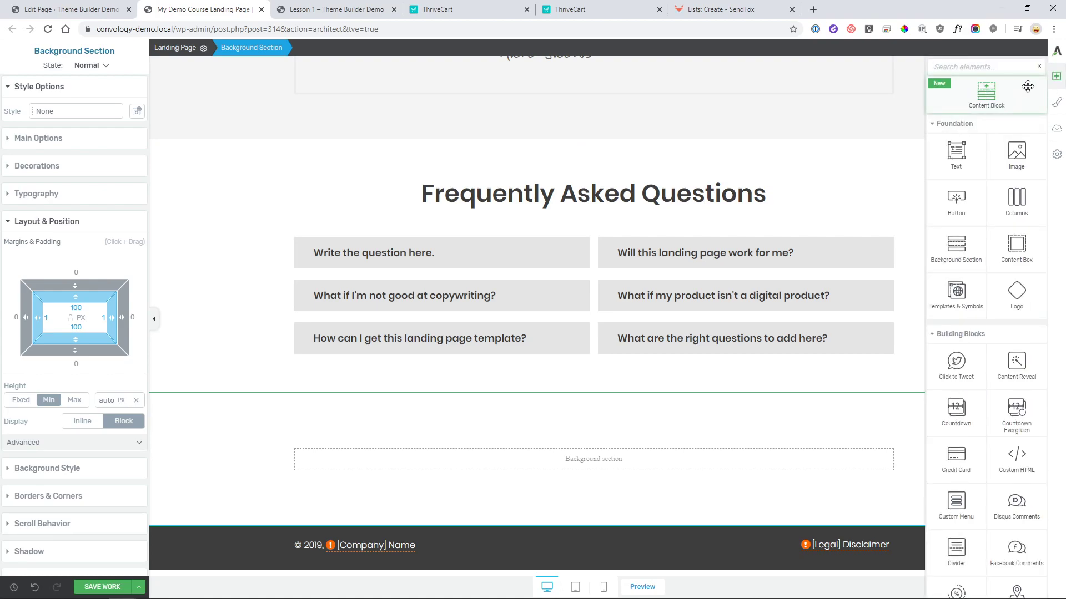
type("html")
left_click_drag(955, 137, 580, 458)
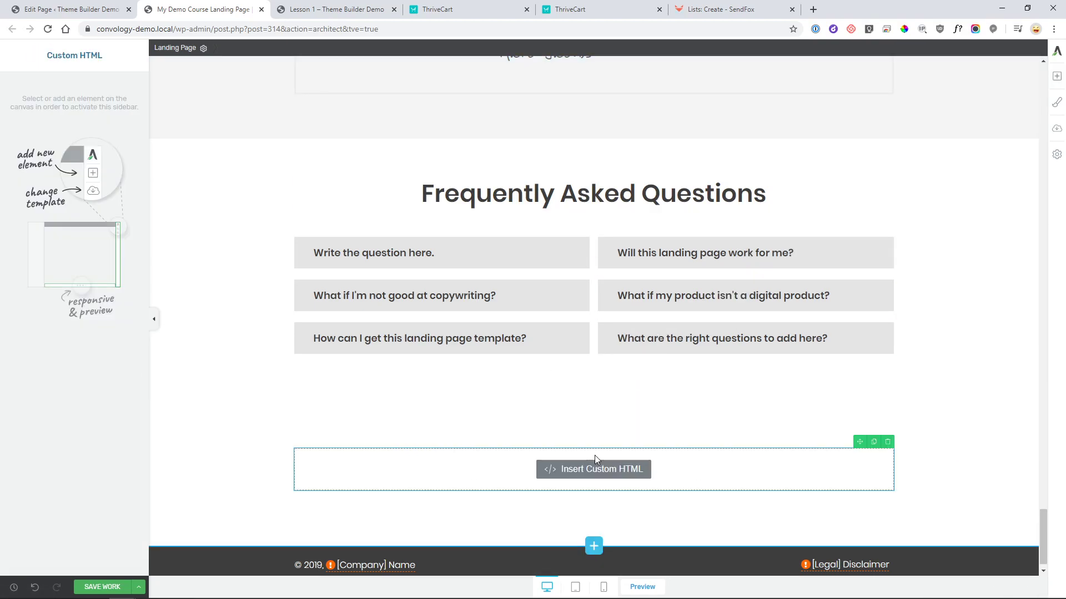
key("ctrl+v")
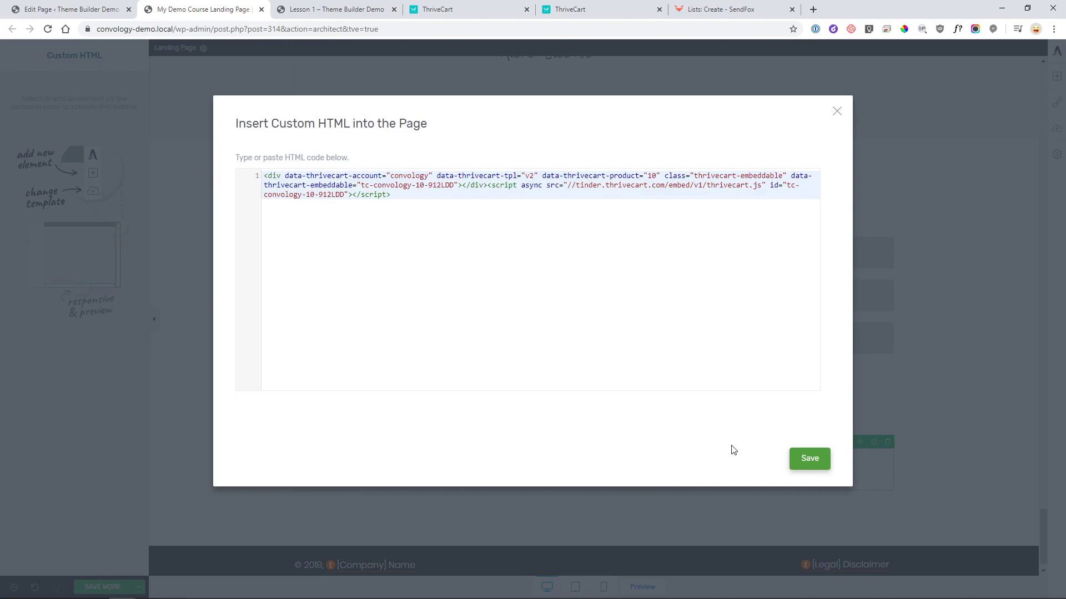
left_click(809, 460)
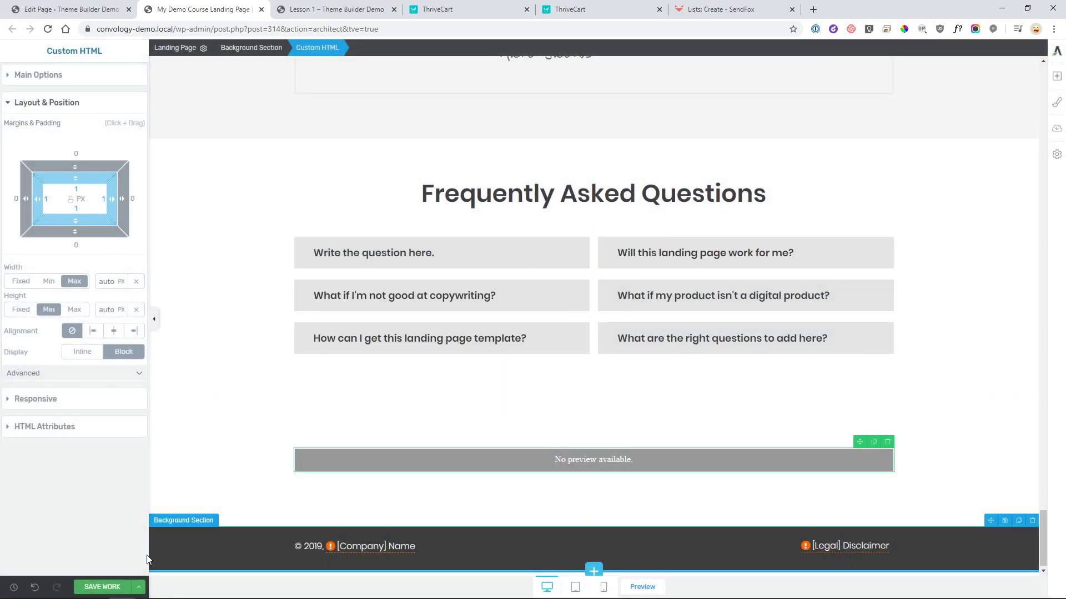
left_click(102, 590)
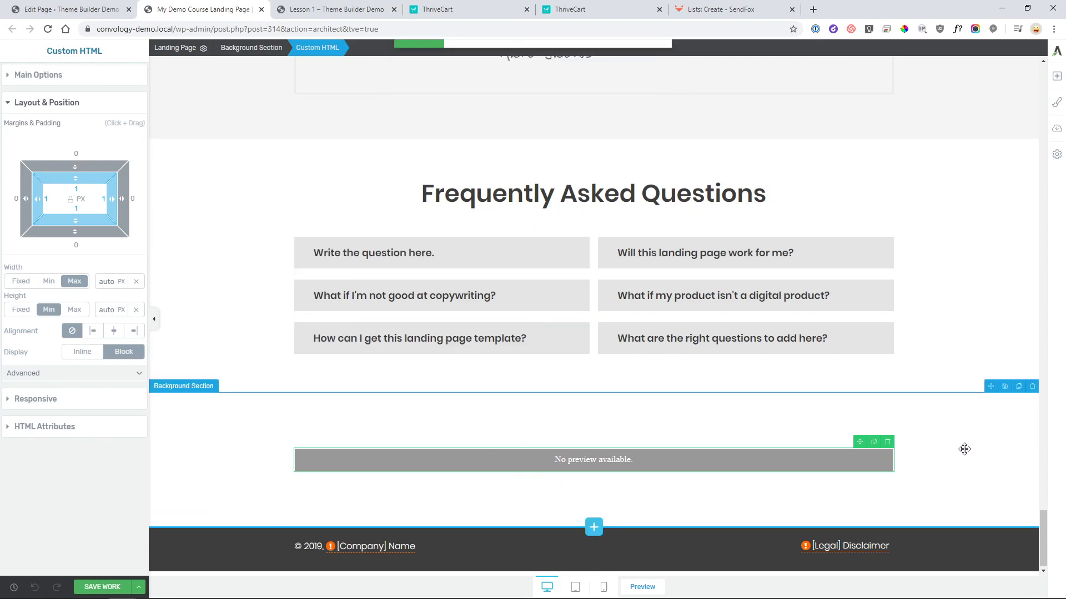
left_click_drag(1047, 540, 1050, 84)
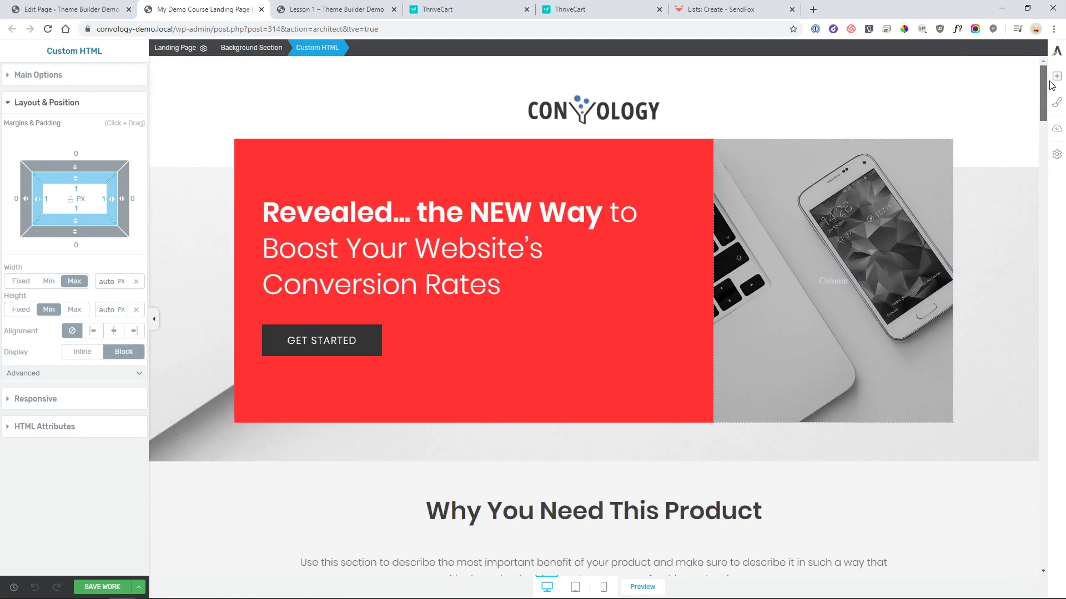
- Make GET STARTED a smooth-scrolling jumplink targeting the Custom HTML checkout block
left_click(358, 341)
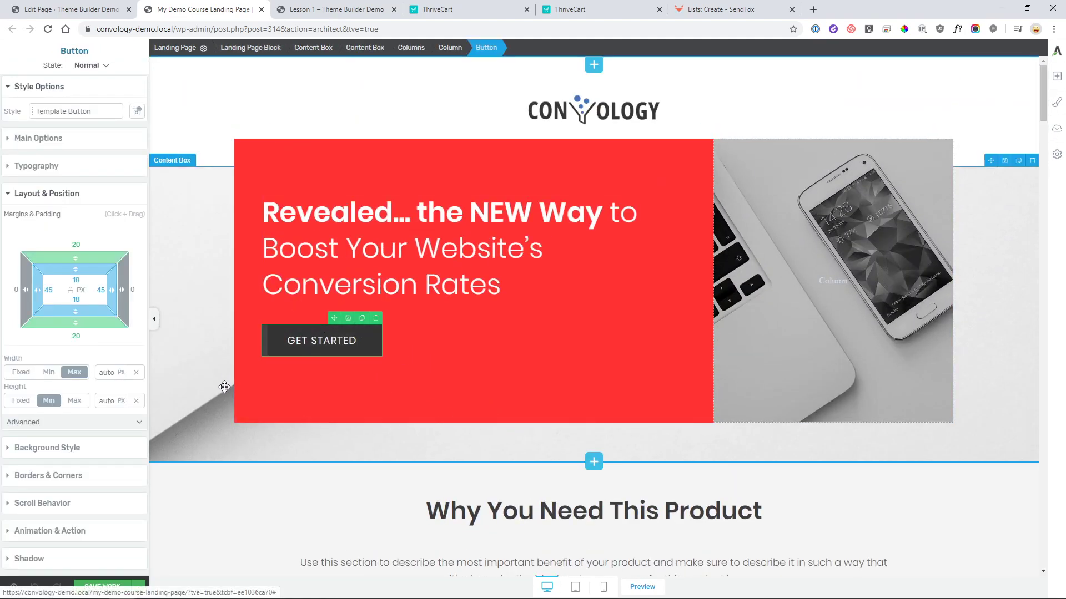
left_click(48, 140)
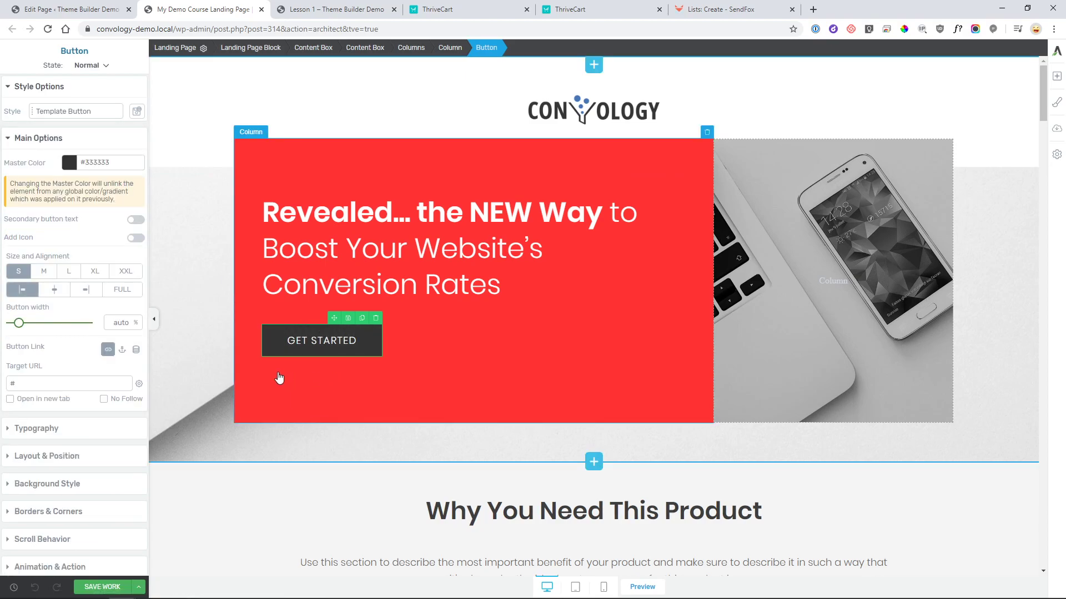
left_click(122, 351)
left_click(130, 370)
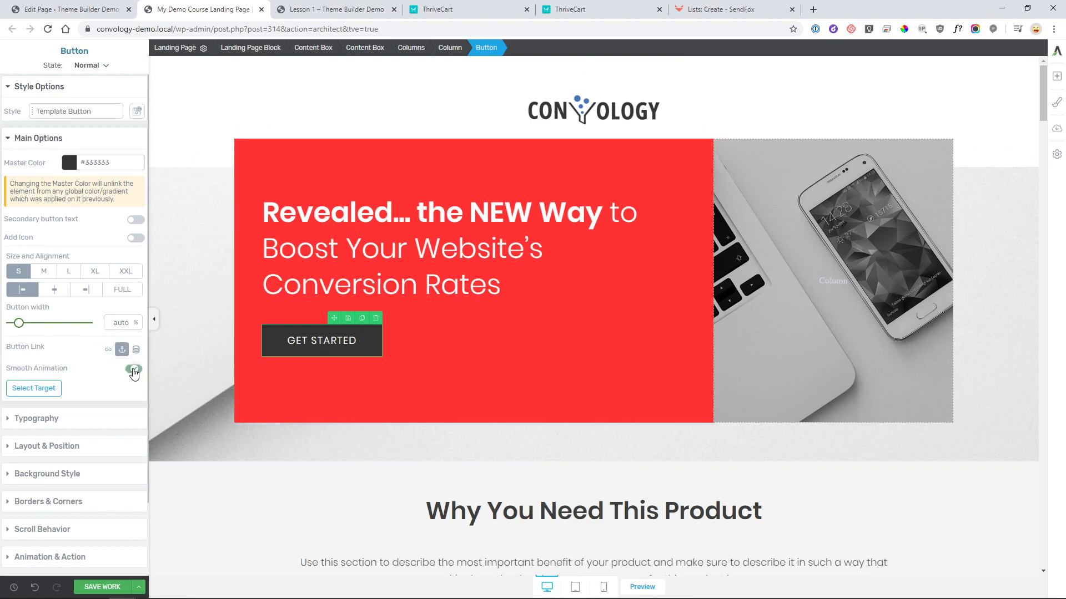
left_click(33, 388)
scroll(530, 477, "down", 5)
scroll(530, 477, "down", 20)
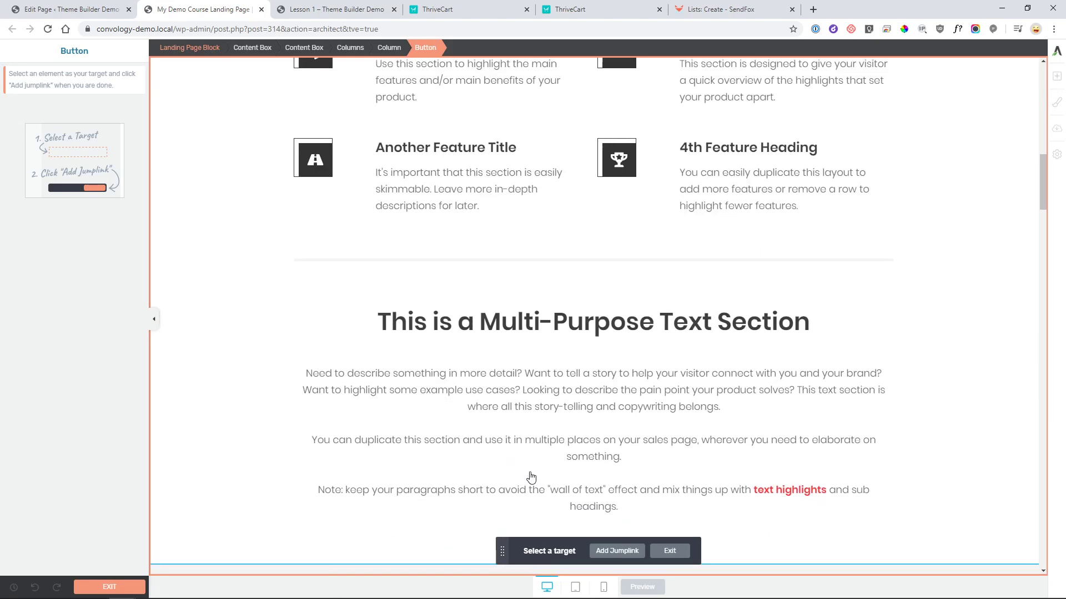
scroll(536, 473, "down", 15)
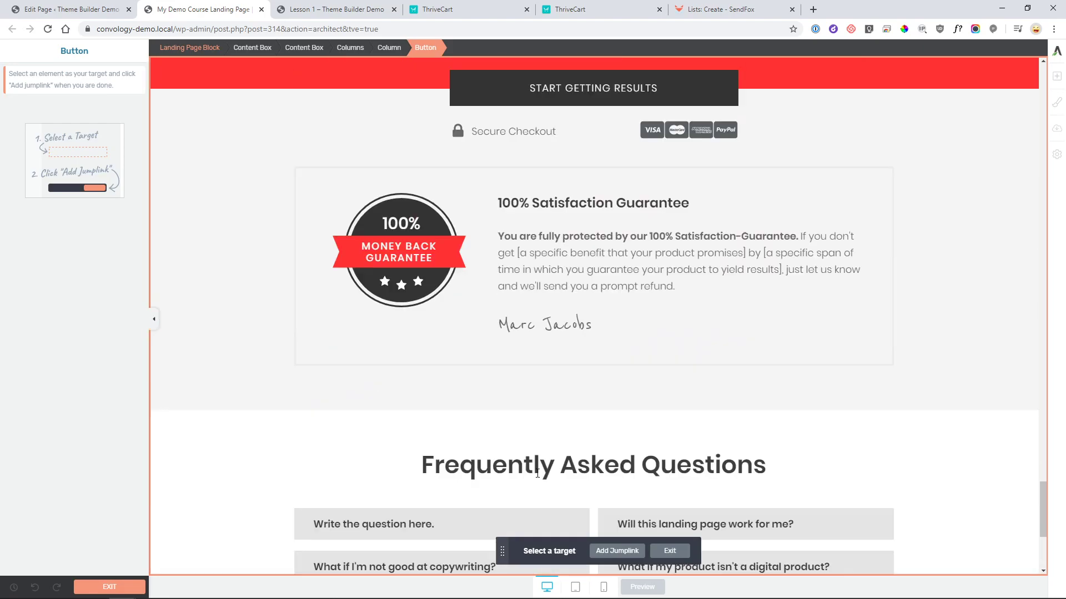
left_click(510, 464)
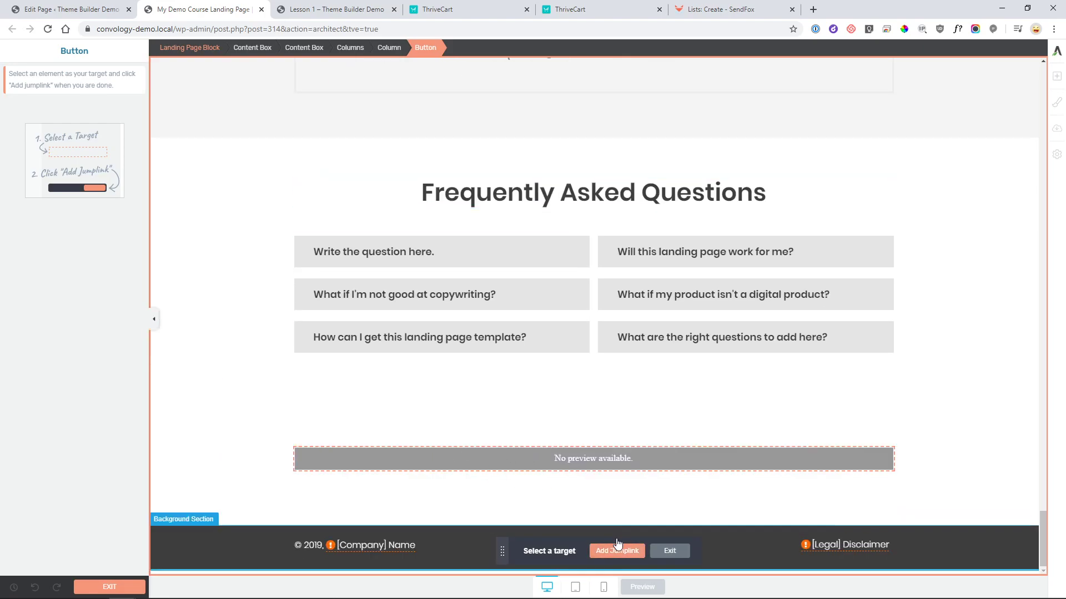
left_click(614, 550)
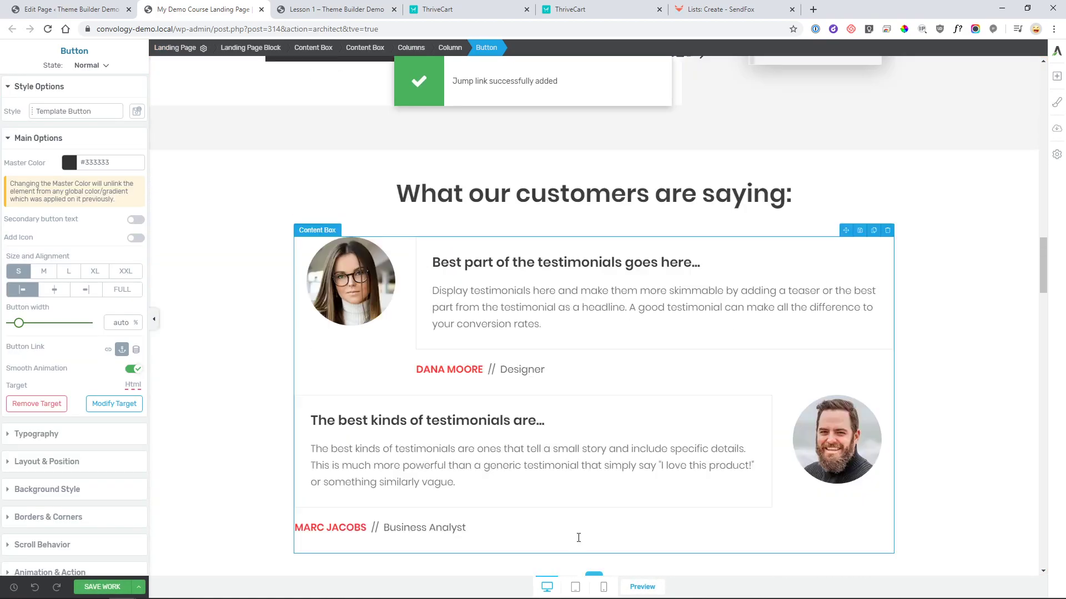
- Save and preview the page to confirm GET STARTED jumps to the $150 checkout, then return to editing
left_click(102, 587)
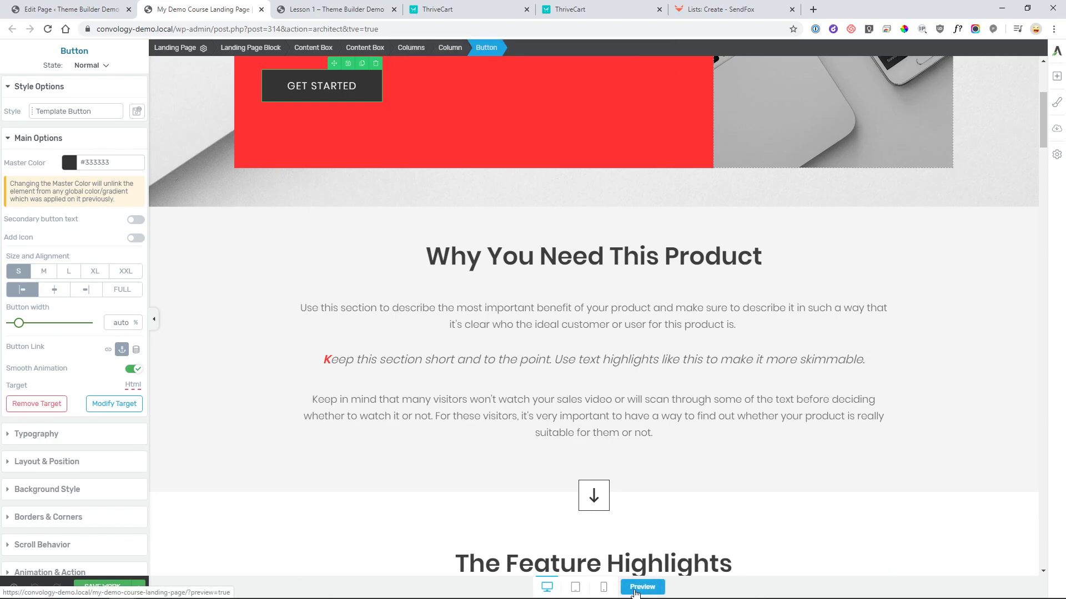
left_click(642, 586)
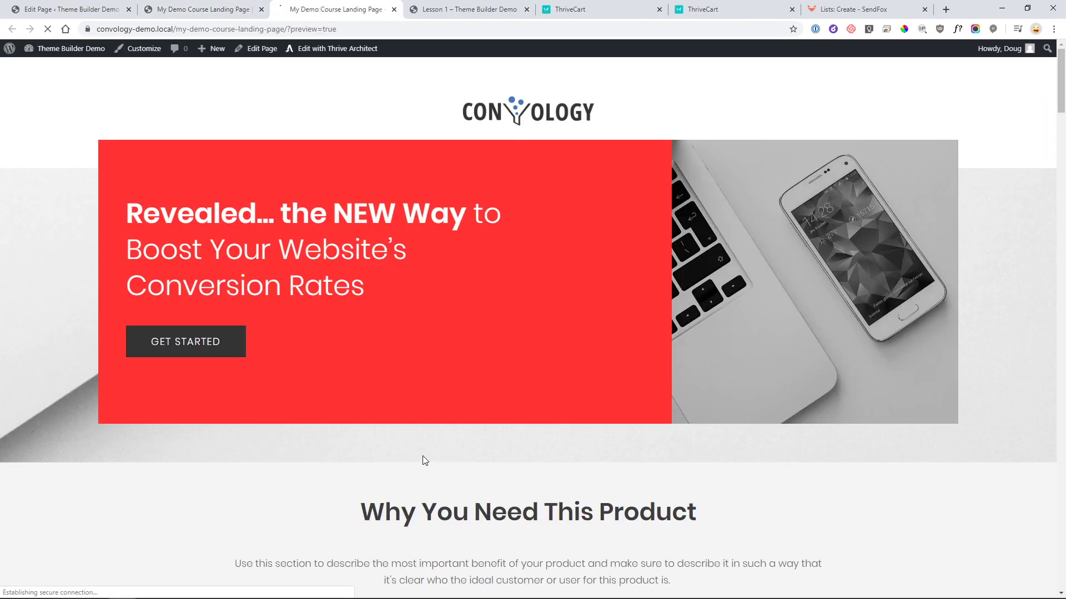
left_click(191, 345)
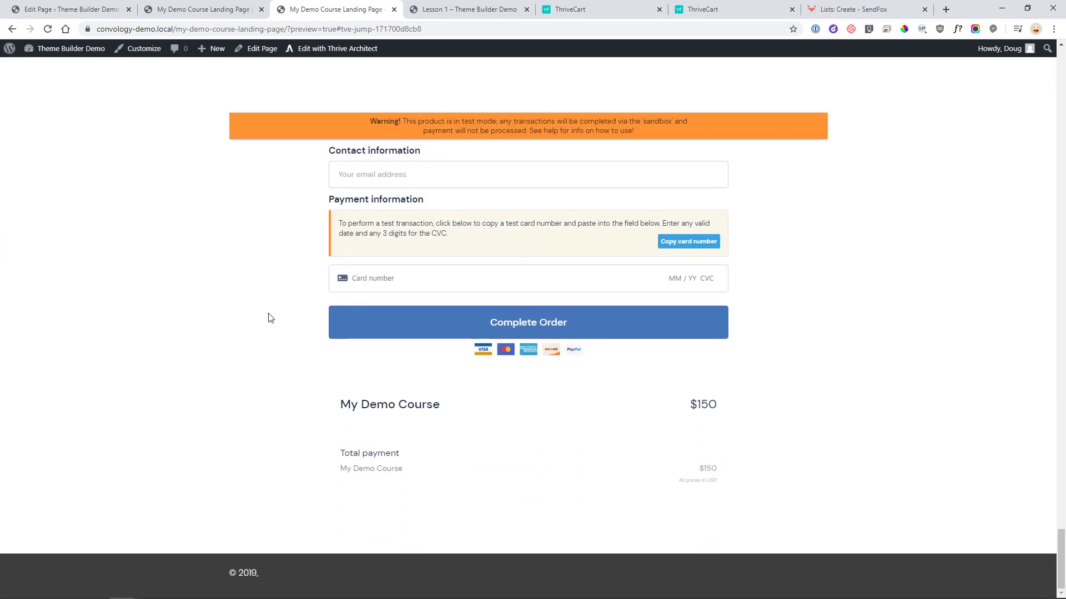
scroll(223, 311, "up", 1)
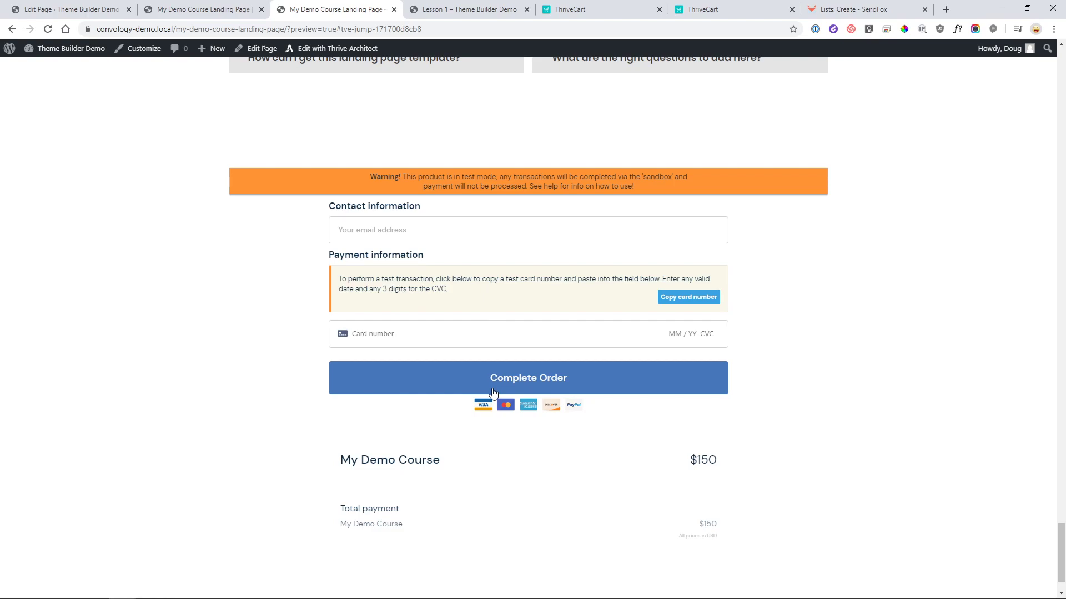
left_click(81, 16)
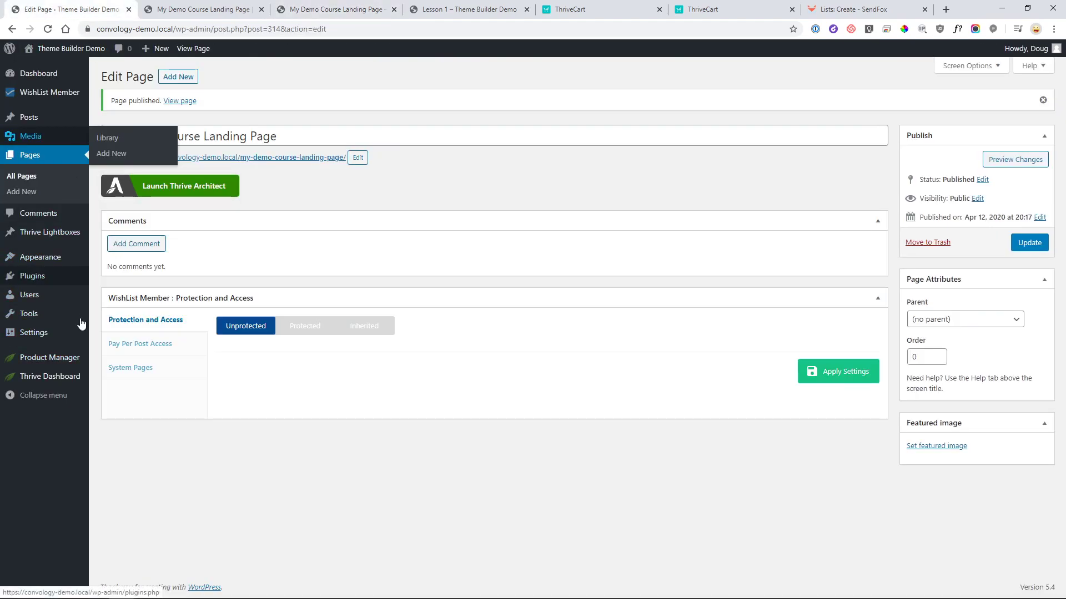
- Open My Demo Course in Thrive Apprentice and switch on Restrict access
mouse_move(59, 379)
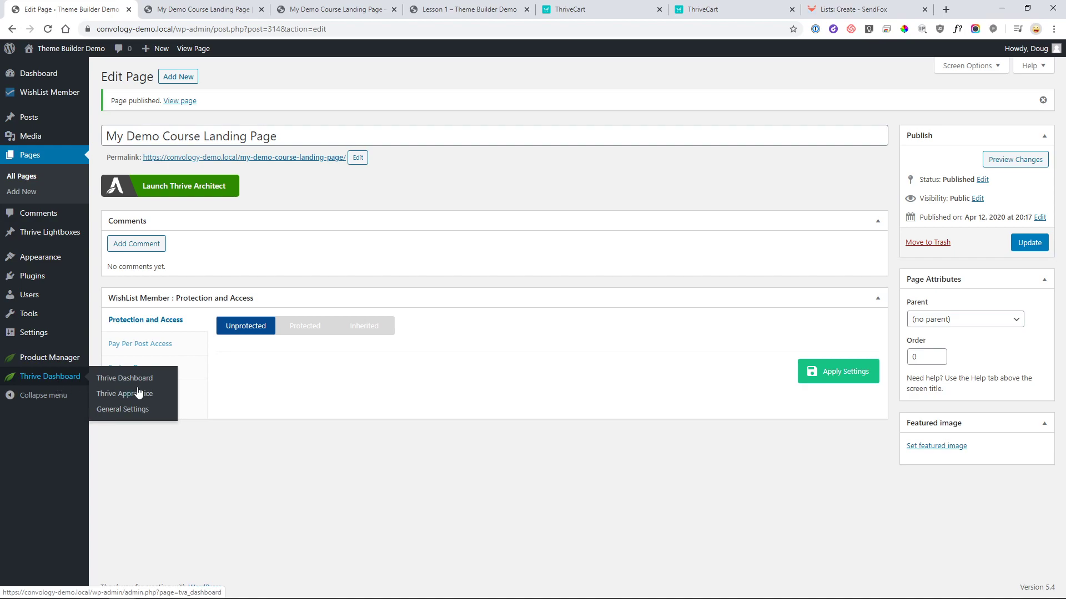
left_click(138, 392)
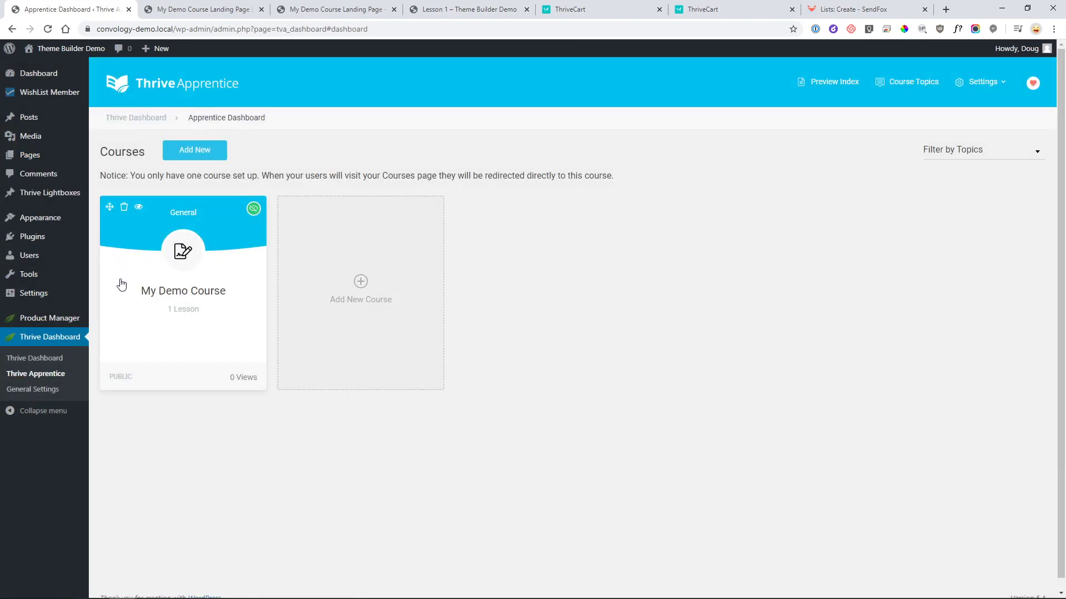
left_click(122, 285)
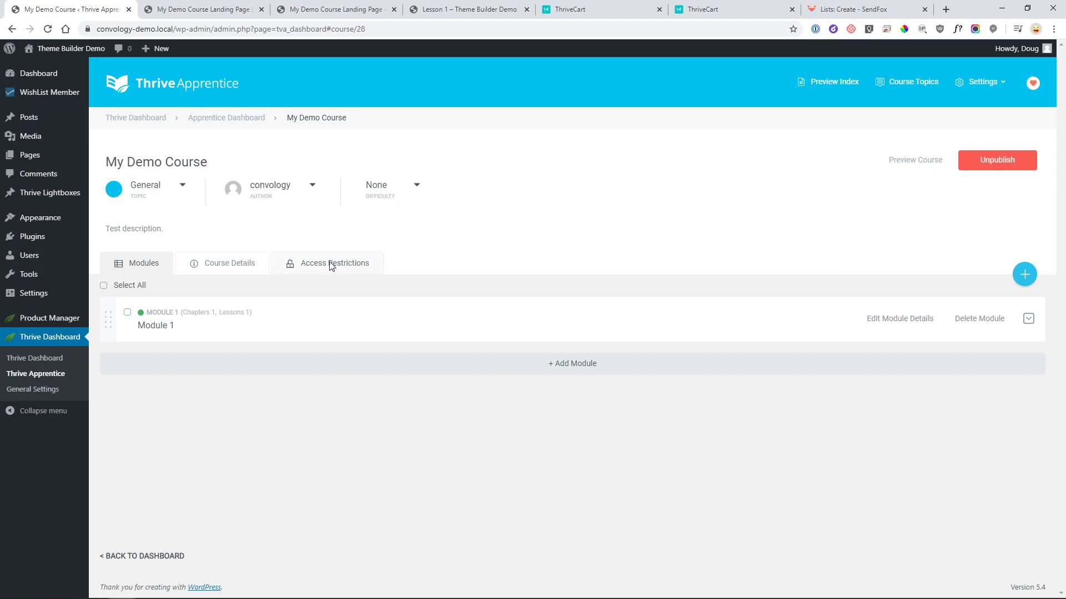
left_click(331, 267)
left_click(192, 311)
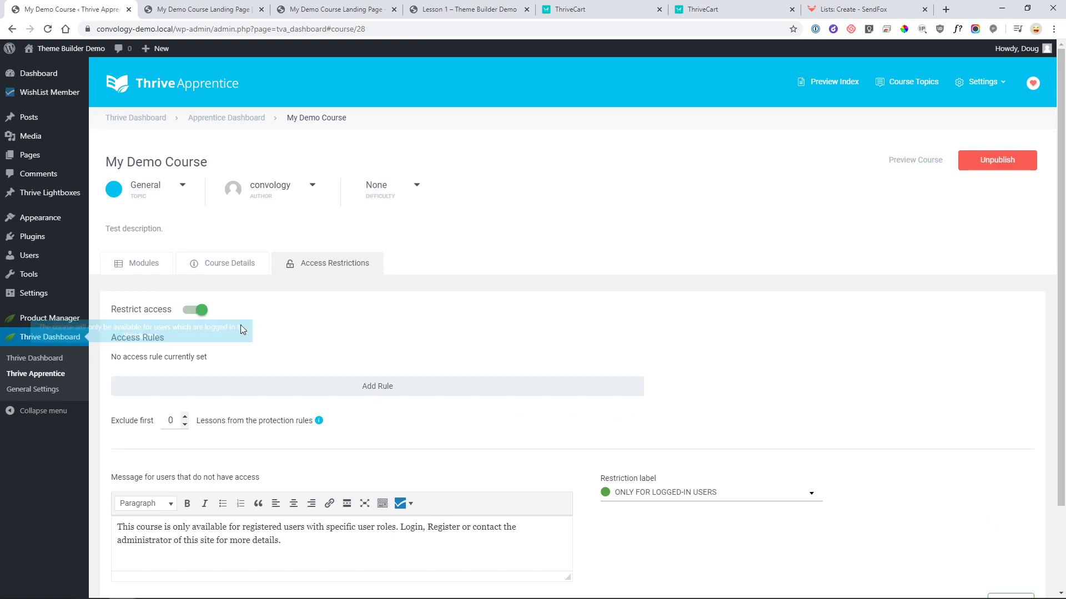
- Add a WishList Membership rule for My Demo Course, then view the Lesson 1 page tab
left_click(381, 391)
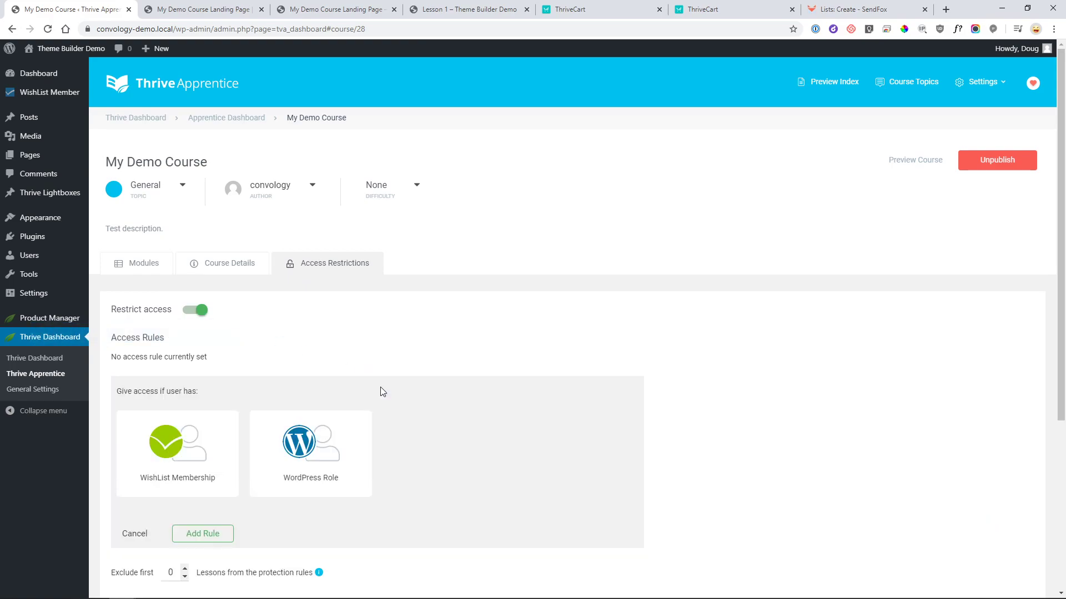
scroll(379, 391, "down", 1)
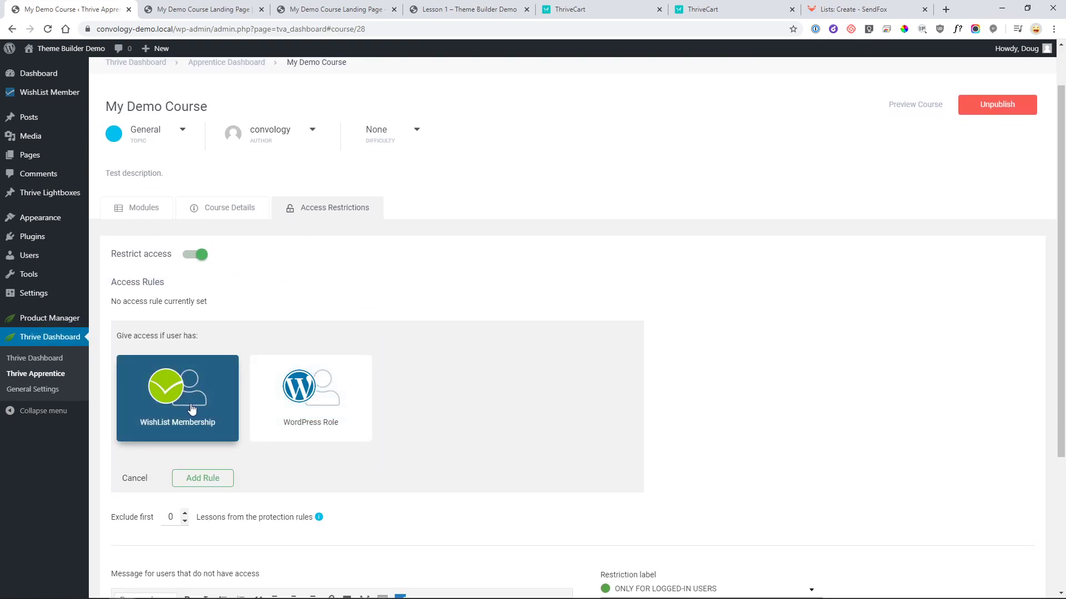
left_click(196, 408)
scroll(203, 415, "down", 2)
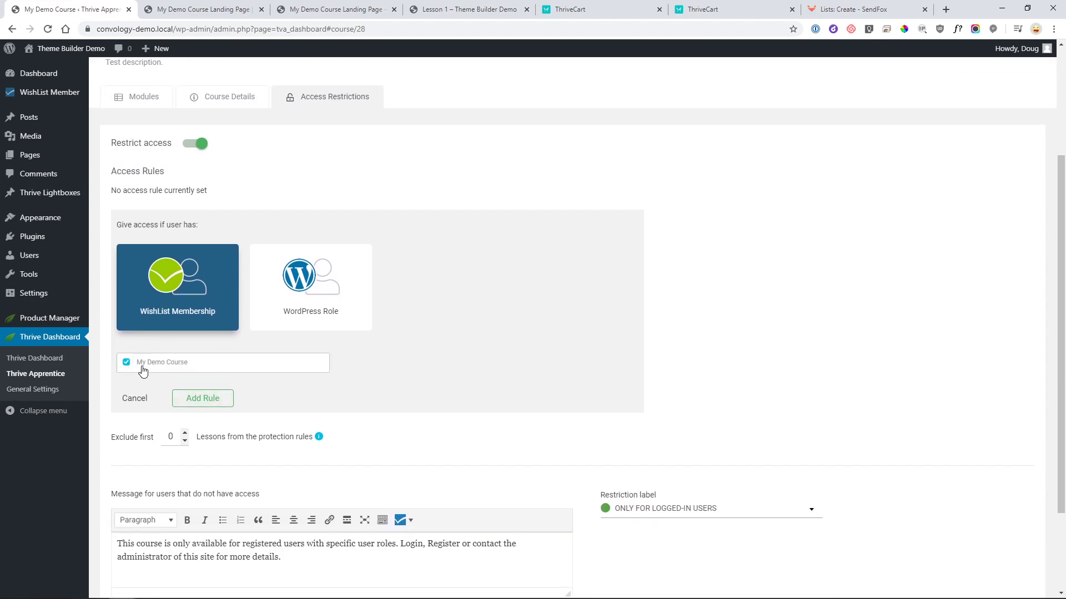
left_click(195, 398)
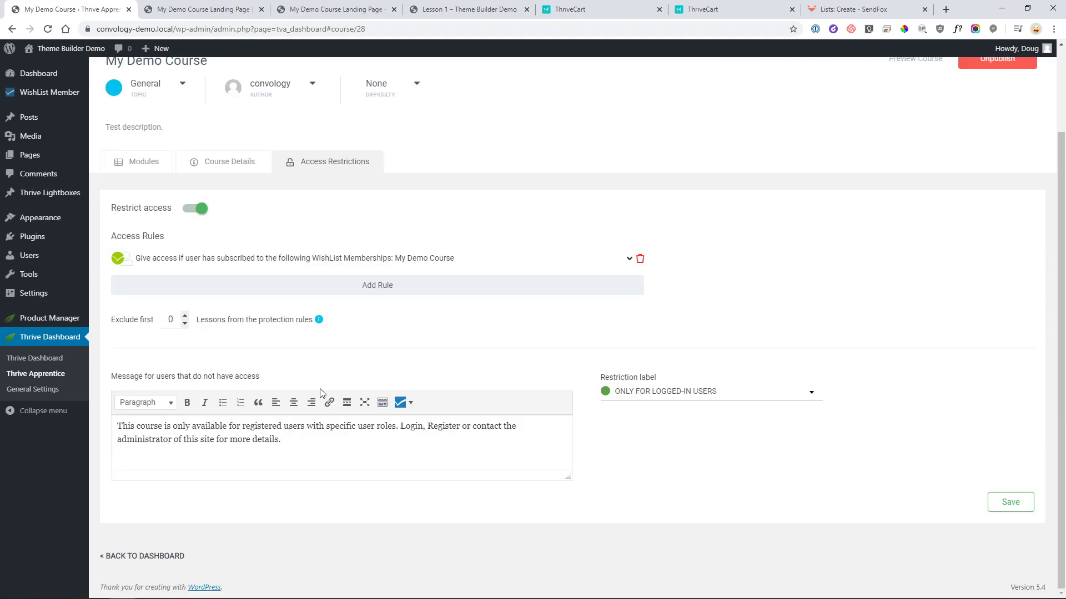
scroll(312, 389, "up", 2)
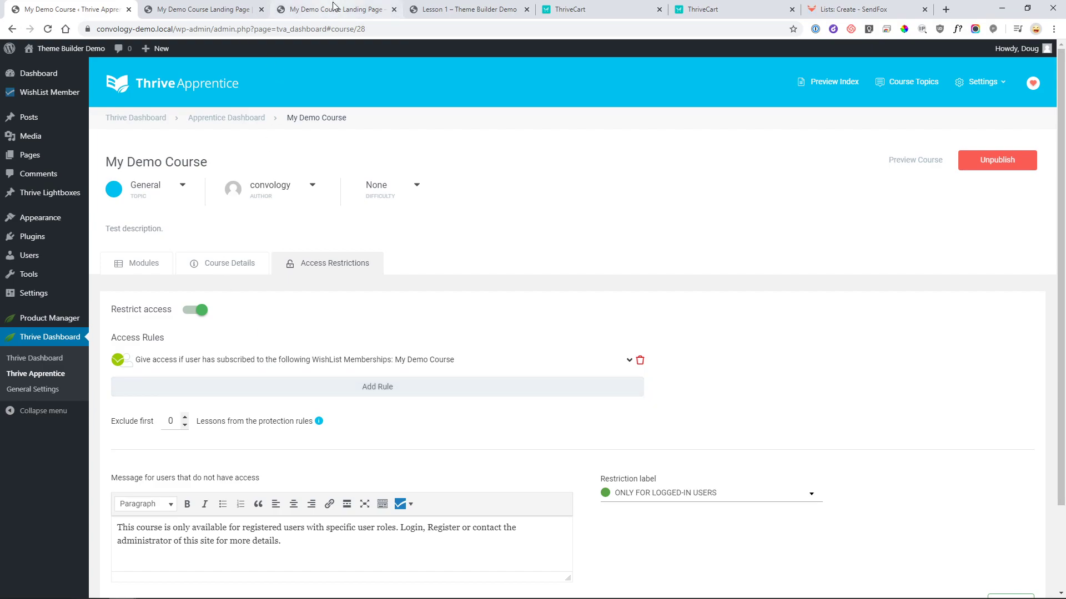
left_click(457, 10)
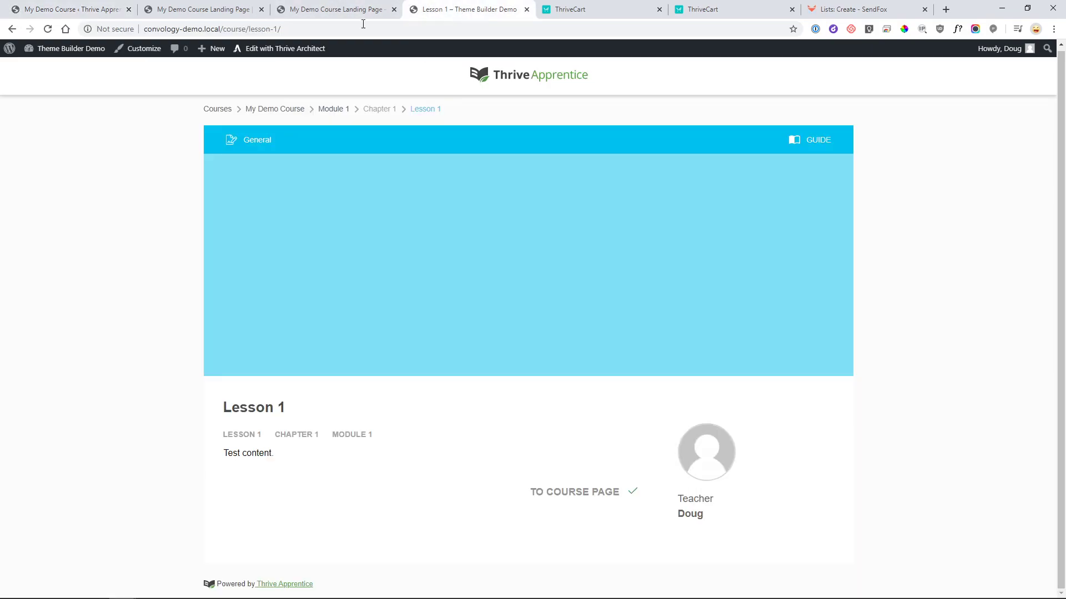
- Review the landing page checkout preview, then return to the course's access restrictions tab
left_click(355, 10)
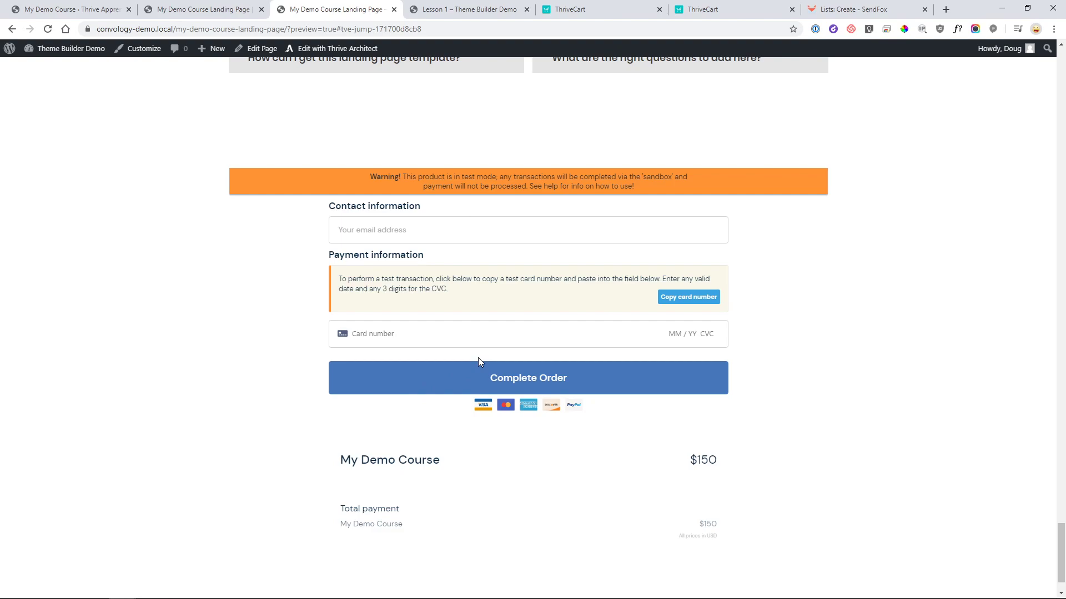
left_click(71, 10)
mouse_move(38, 103)
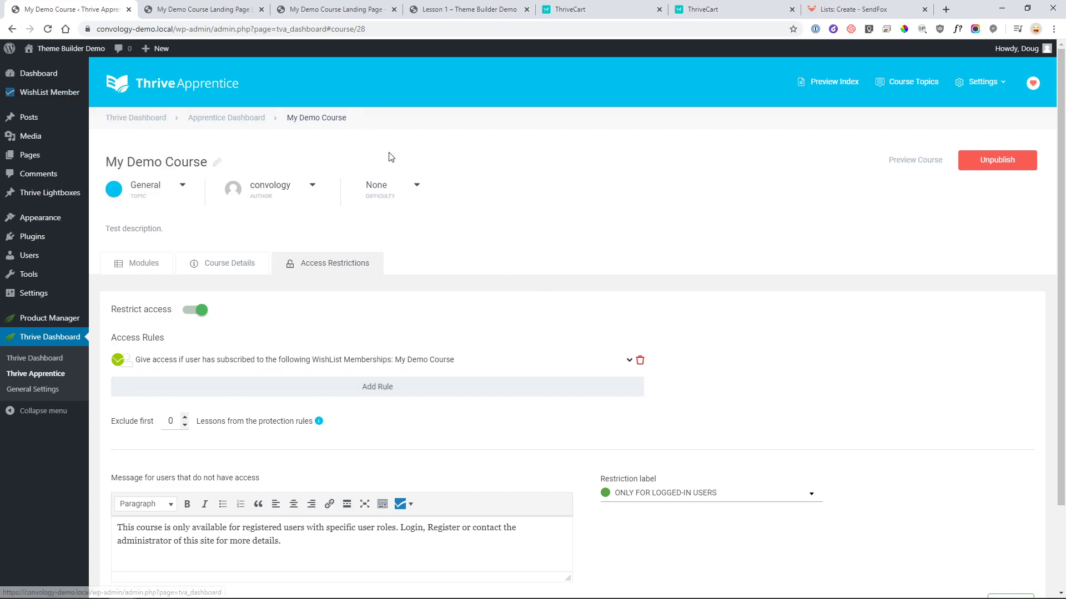
scroll(394, 310, "down", 2)
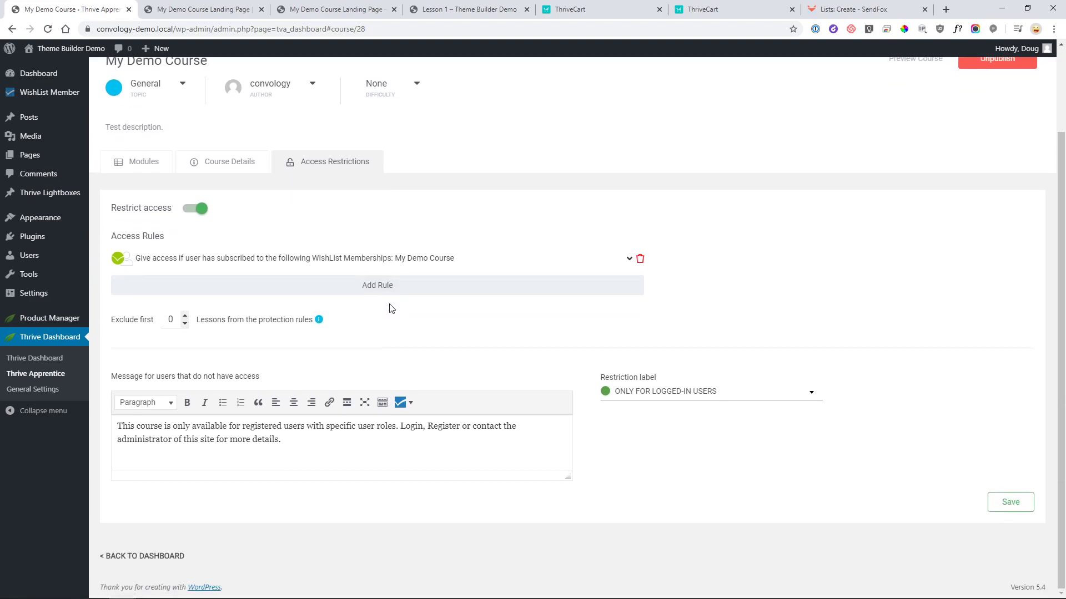
scroll(382, 308, "up", 1)
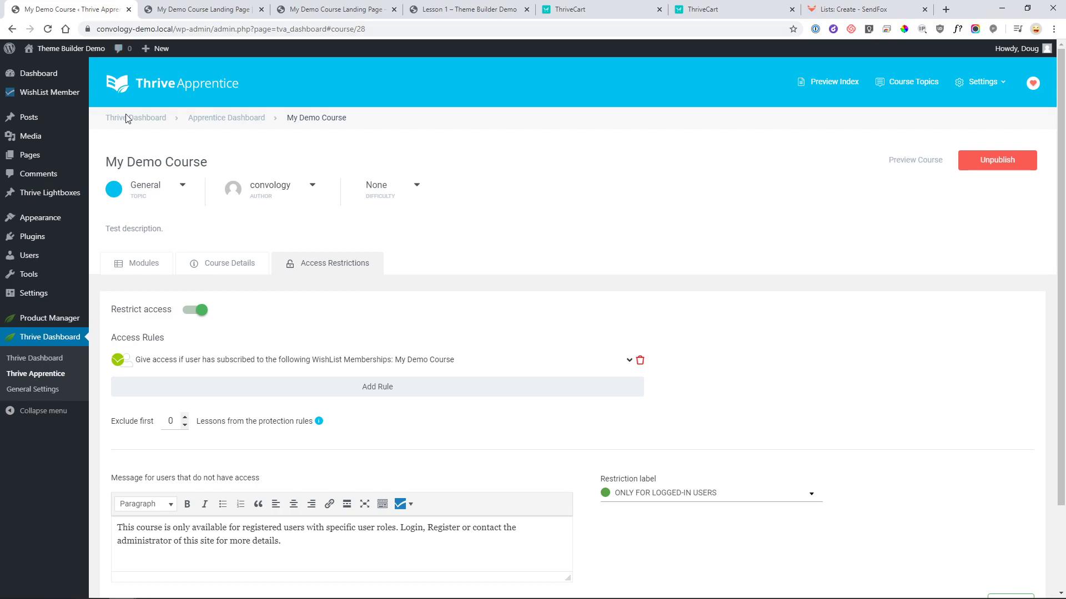
- Edit the My Demo Course level under Setup > Levels, viewing Registrations, Requirements and Additional Settings
left_click(61, 97)
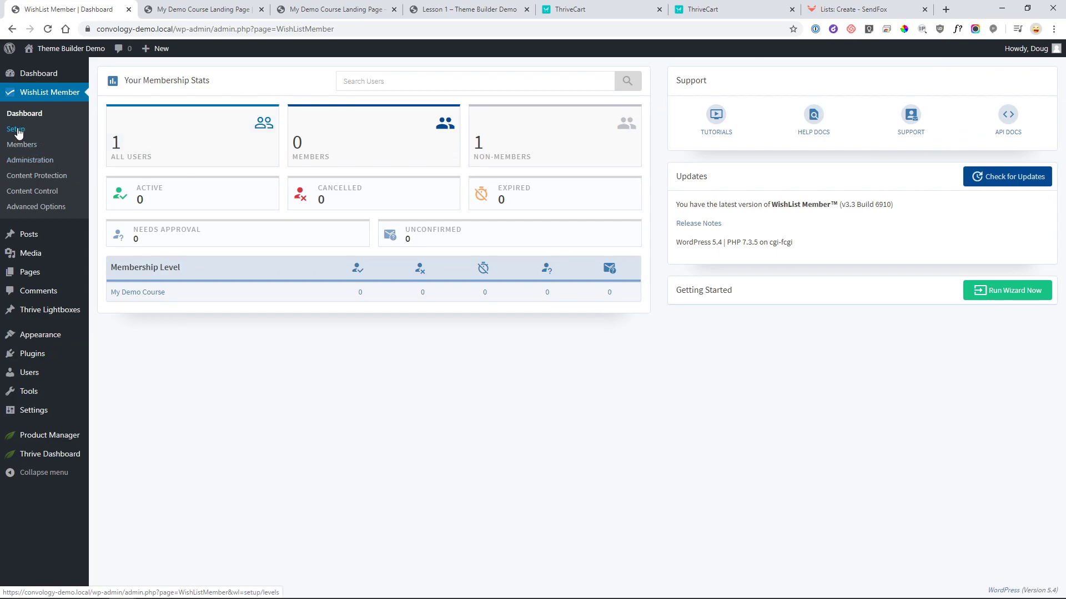
left_click(16, 130)
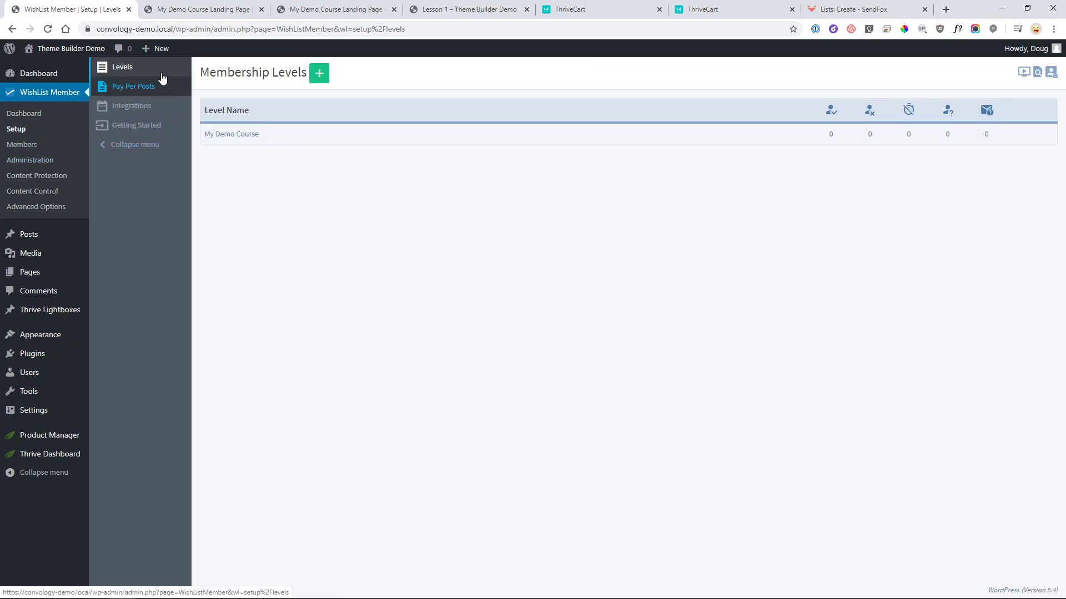
left_click(1014, 136)
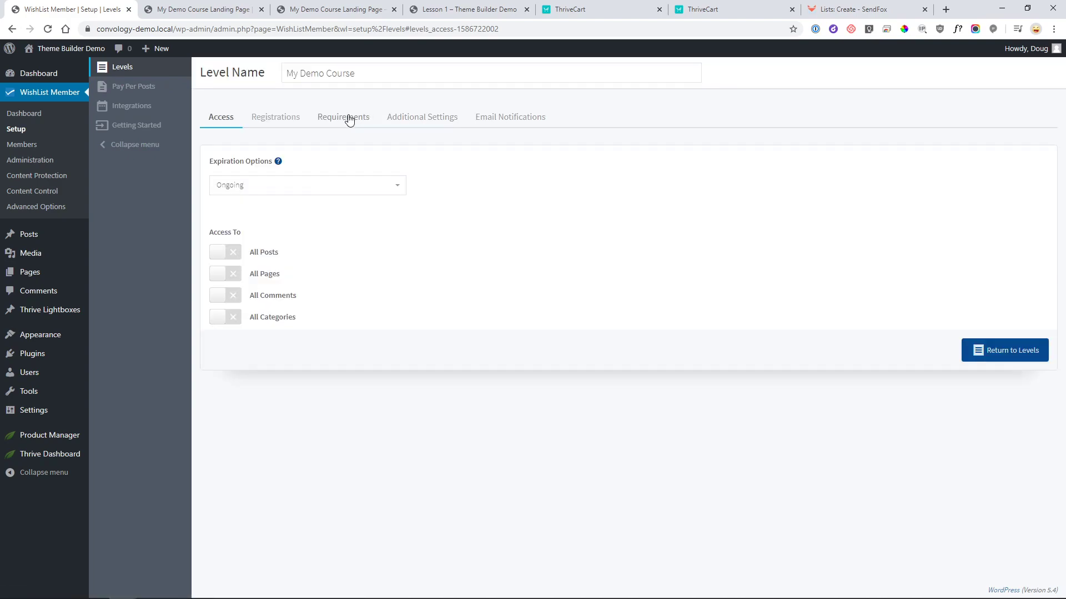
left_click(279, 122)
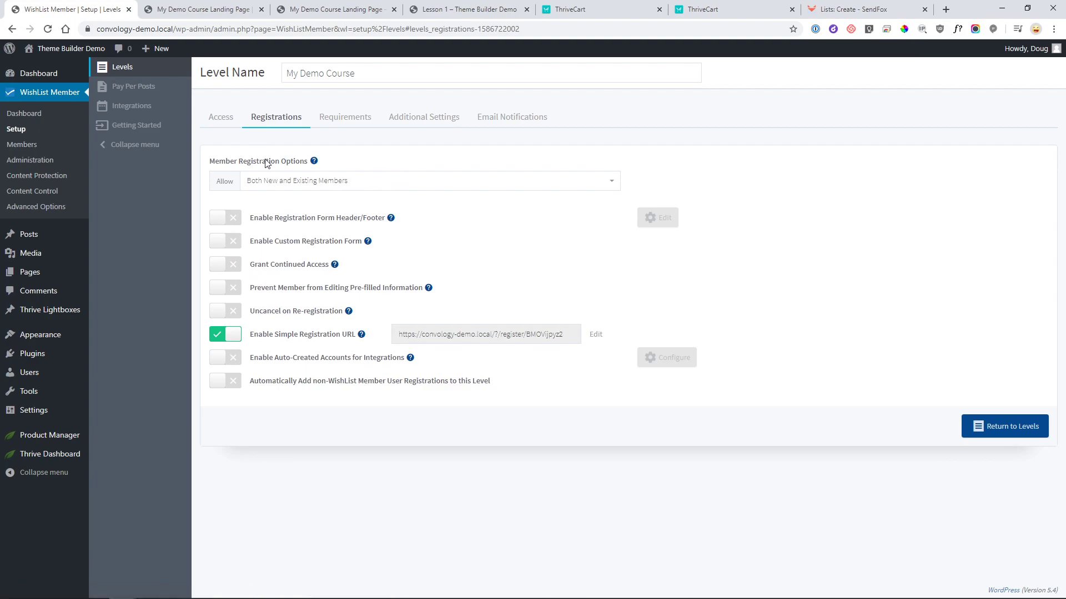
left_click(356, 117)
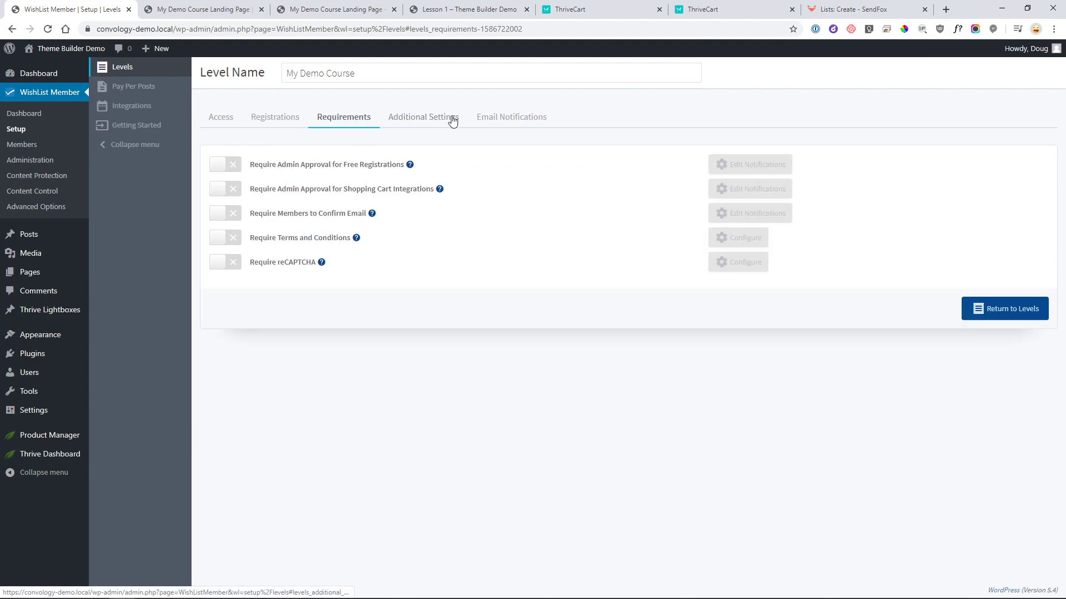
left_click(447, 118)
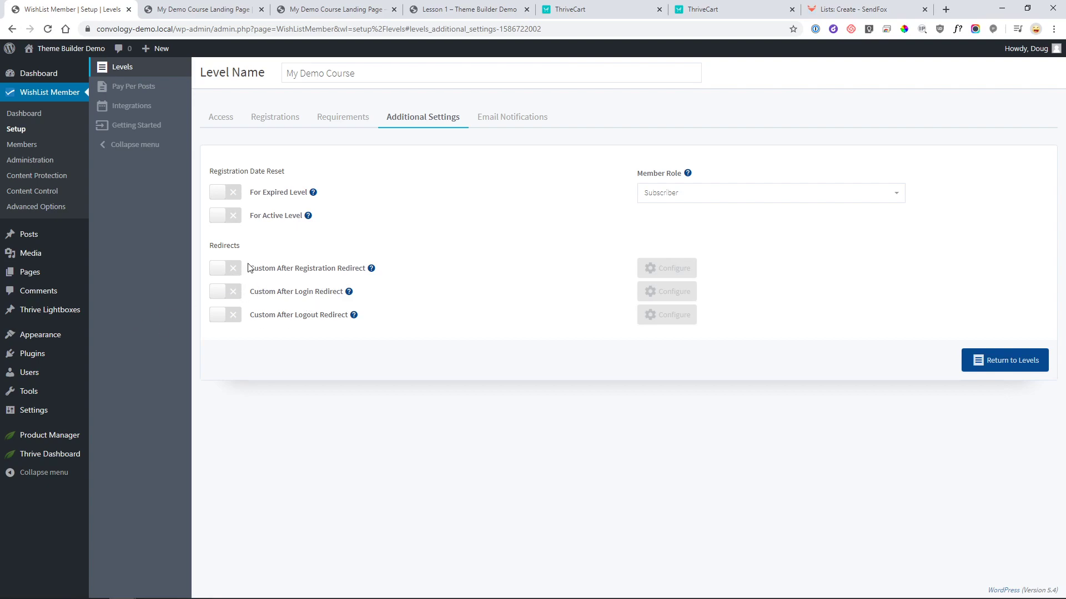
- Turn on the custom after-registration redirect and set its redirect type to Page
left_click(222, 272)
left_click(665, 274)
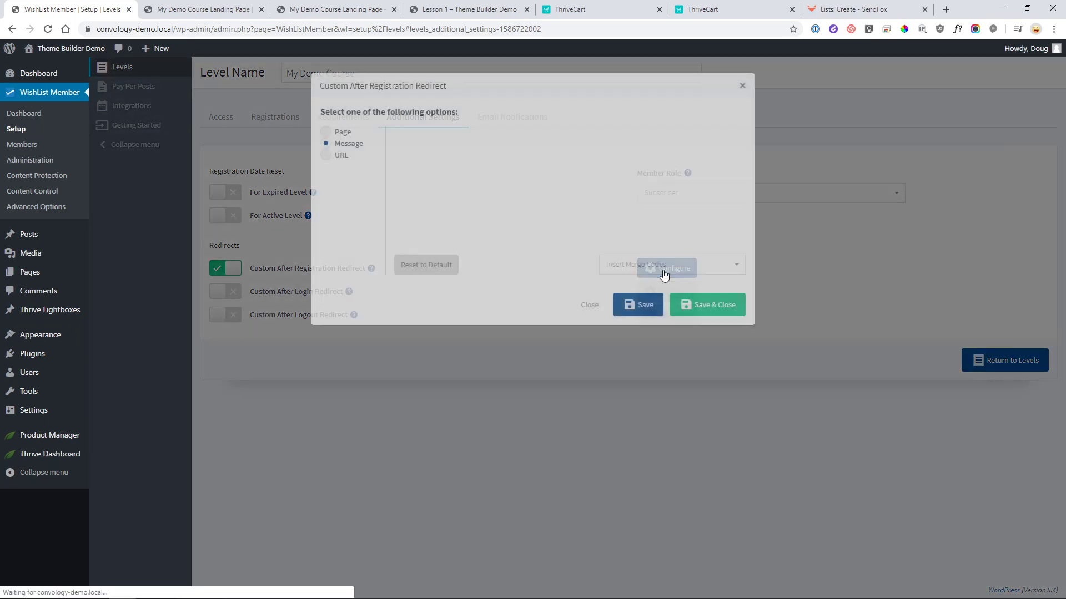
left_click(340, 134)
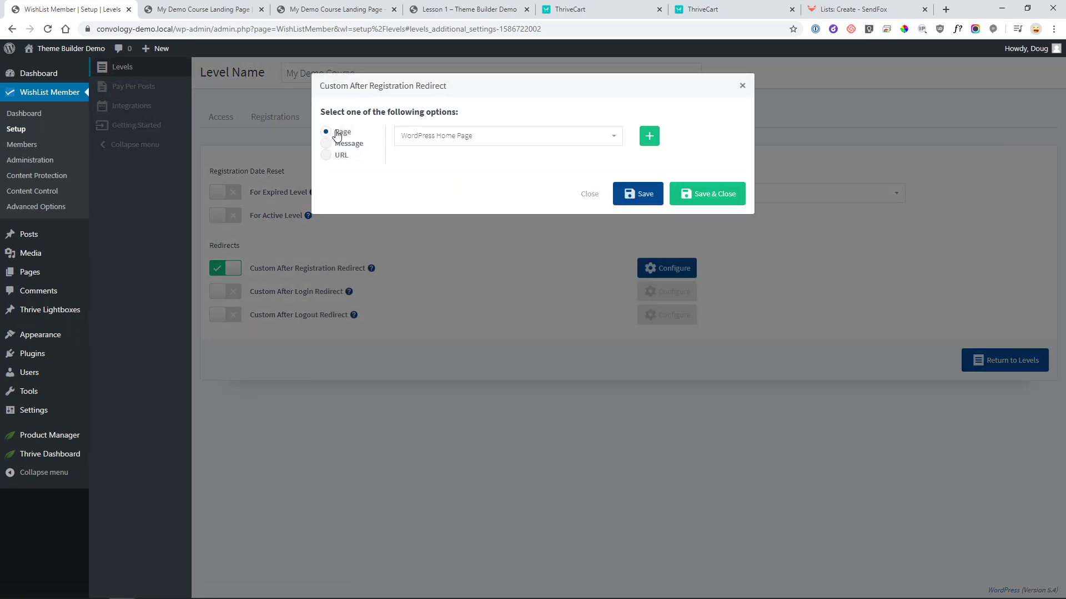
left_click(341, 156)
left_click(341, 131)
- Choose Courses as the after-registration redirect page and save the setting
left_click(447, 141)
scroll(488, 201, "down", 1)
scroll(487, 200, "up", 1)
scroll(475, 197, "down", 1)
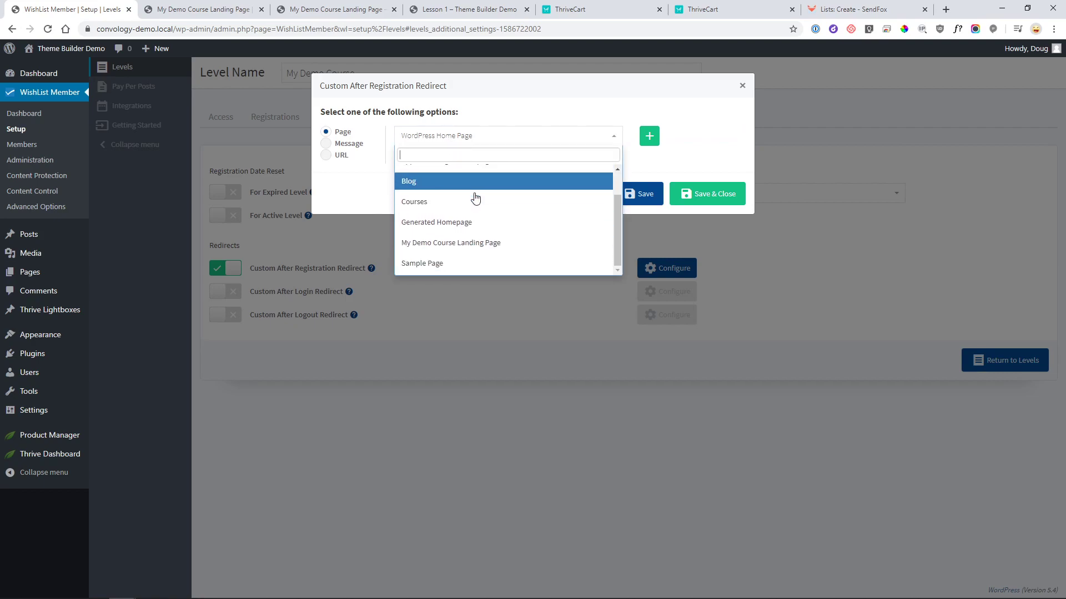
left_click(614, 136)
left_click(520, 140)
scroll(491, 173, "down", 1)
scroll(502, 227, "up", 2)
left_click(502, 236)
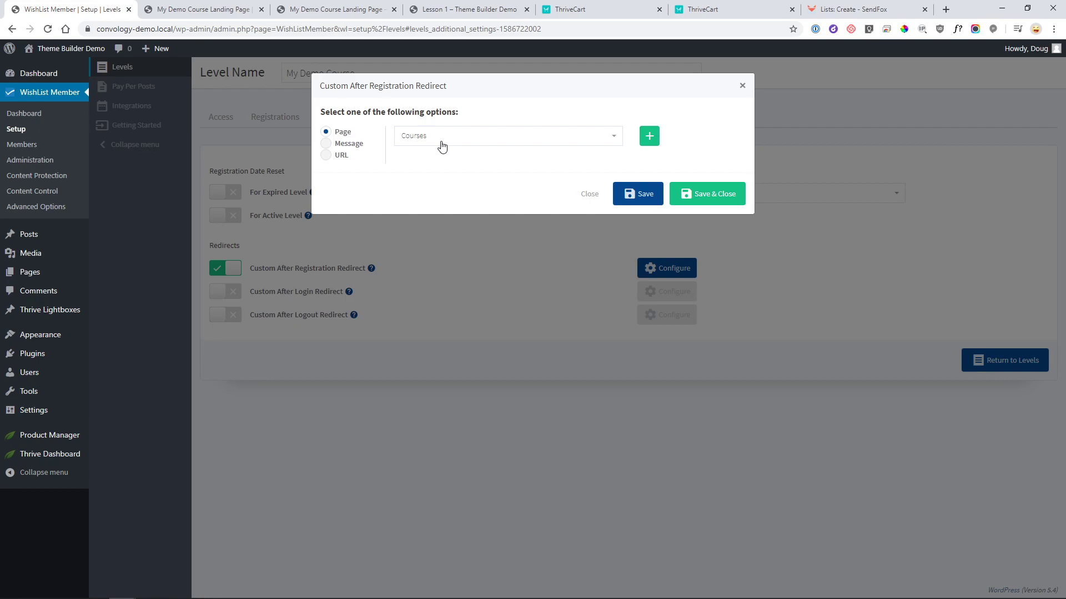
left_click(687, 204)
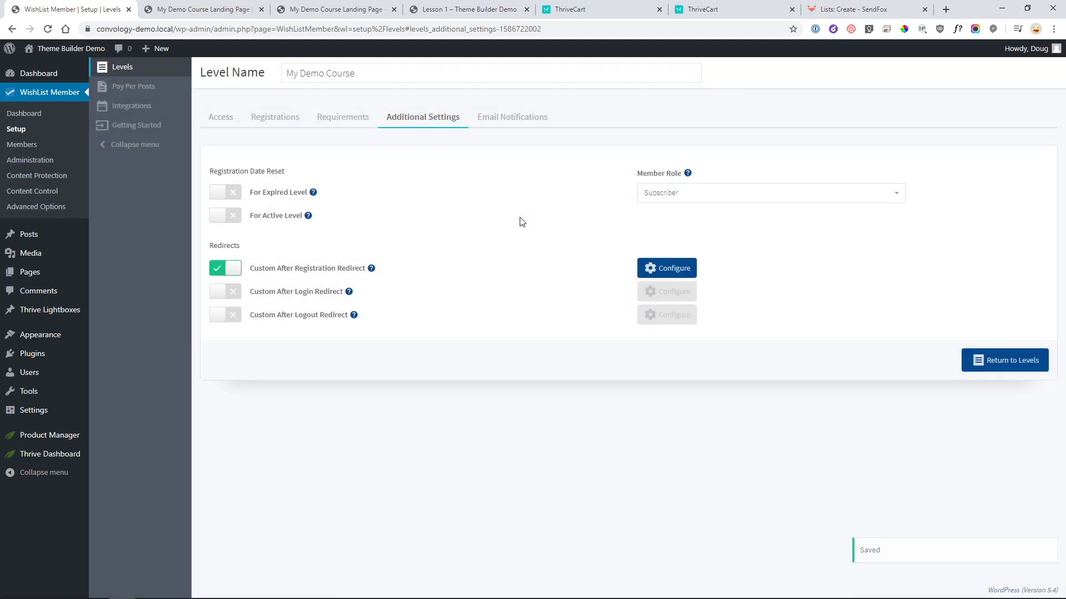
- Enable My Demo Course's custom after-login redirect, then show its Email Notifications settings
left_click(225, 293)
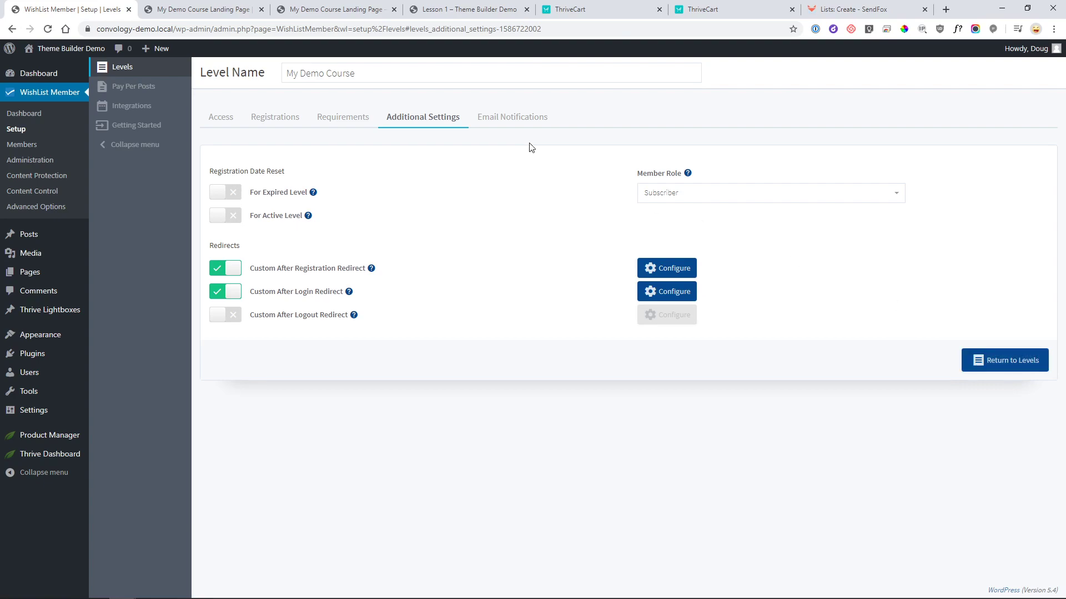
left_click(522, 124)
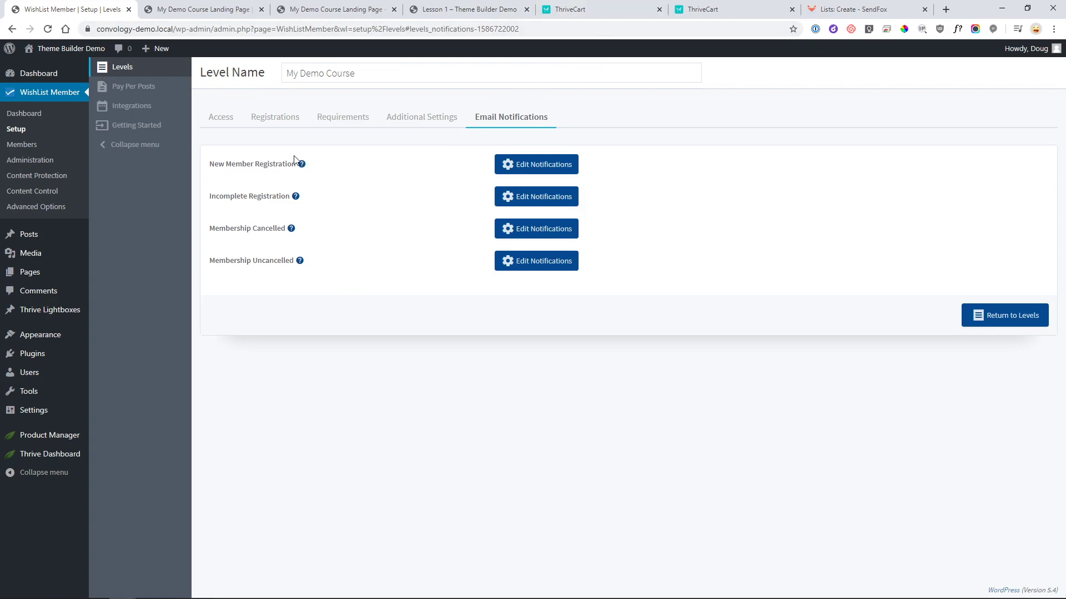
- Review the new member registration email notification with its full body, then close it
left_click(530, 165)
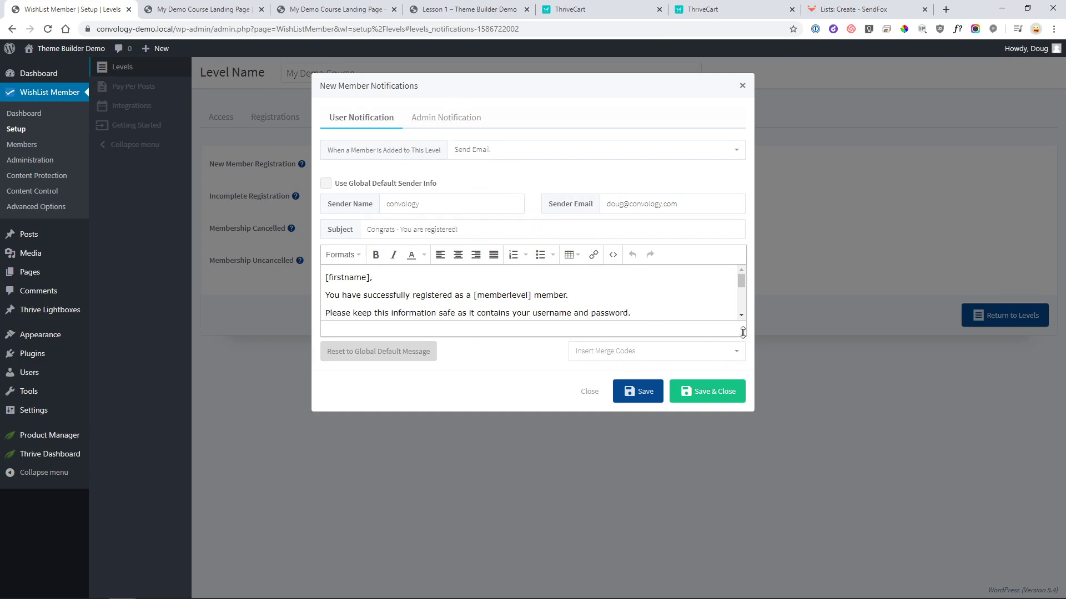
left_click_drag(742, 333, 750, 477)
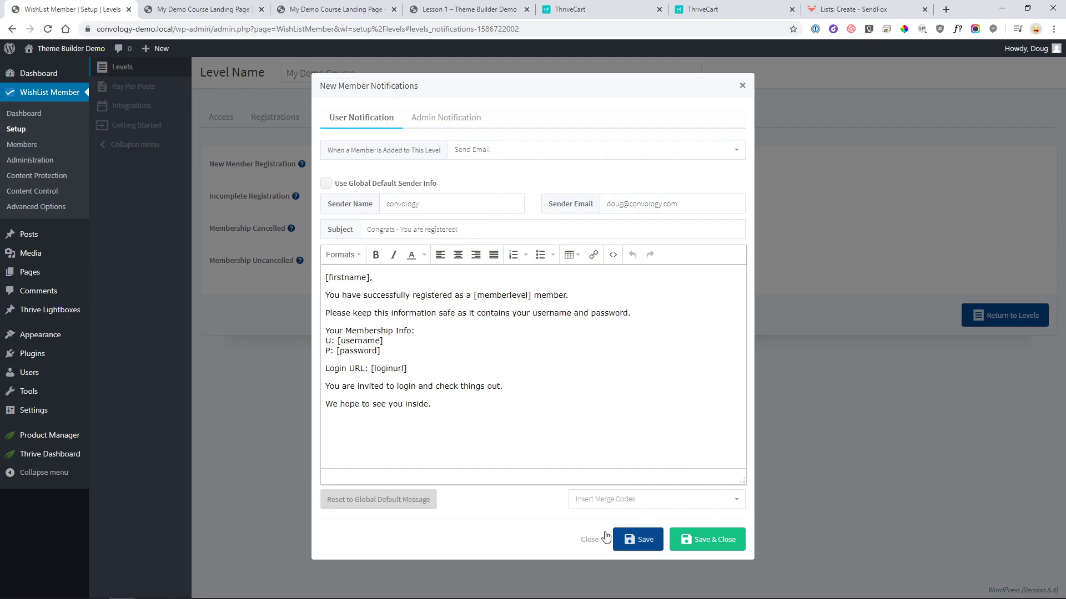
left_click(588, 540)
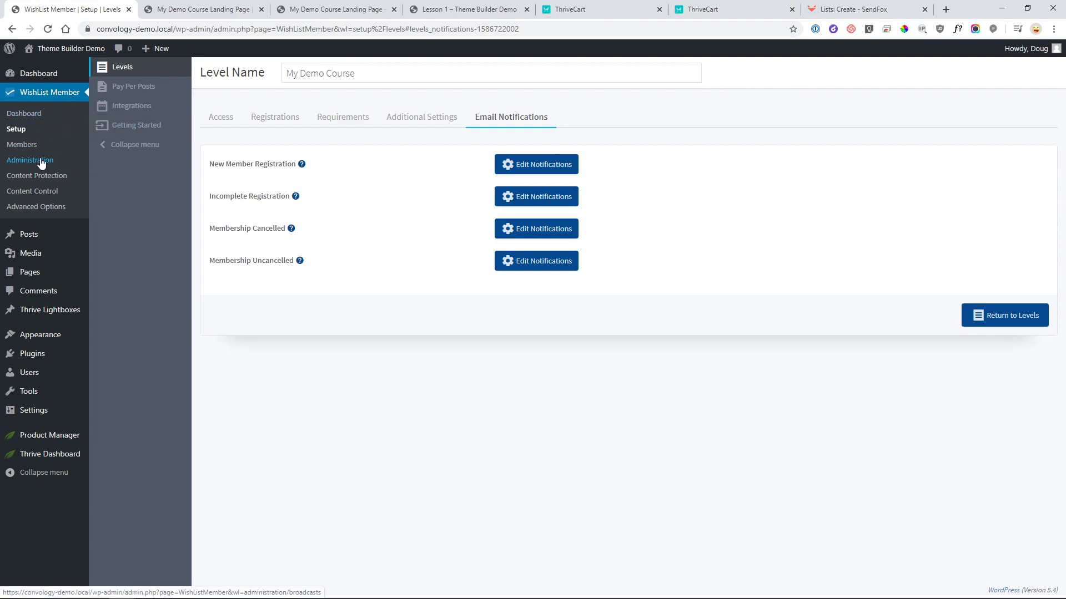
- Confirm SendFox shows API Status: Connected under Email Providers, then bring up SendFox's Create List page
left_click(109, 115)
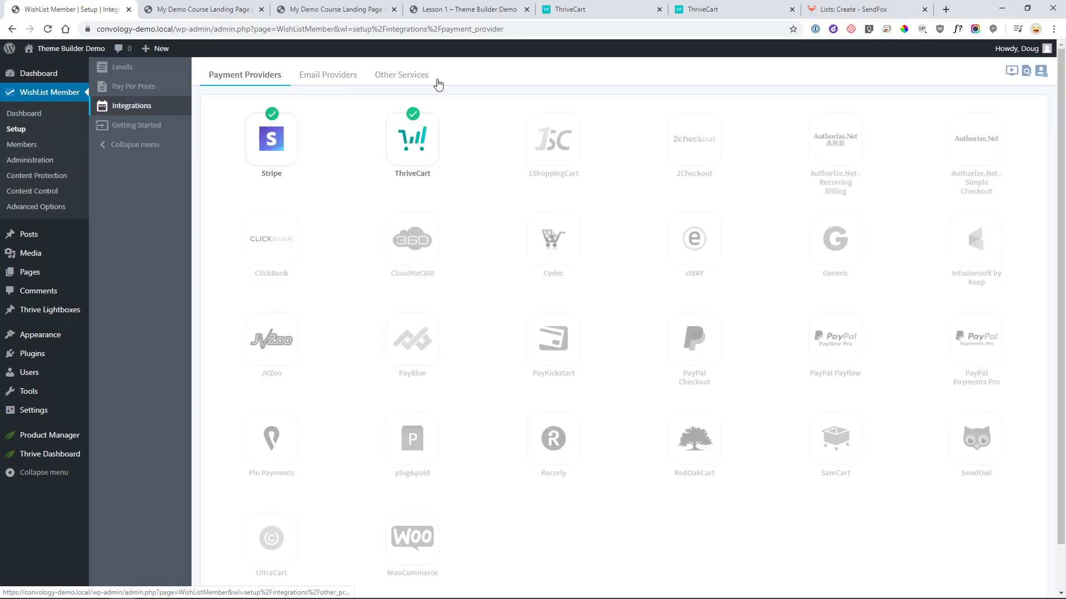
left_click(337, 81)
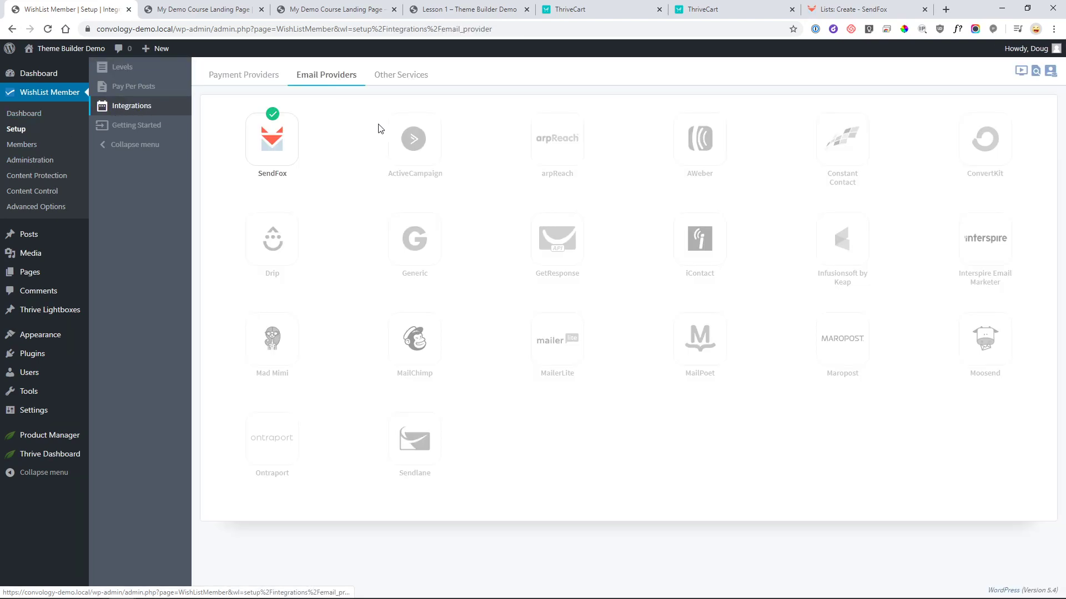
left_click(282, 142)
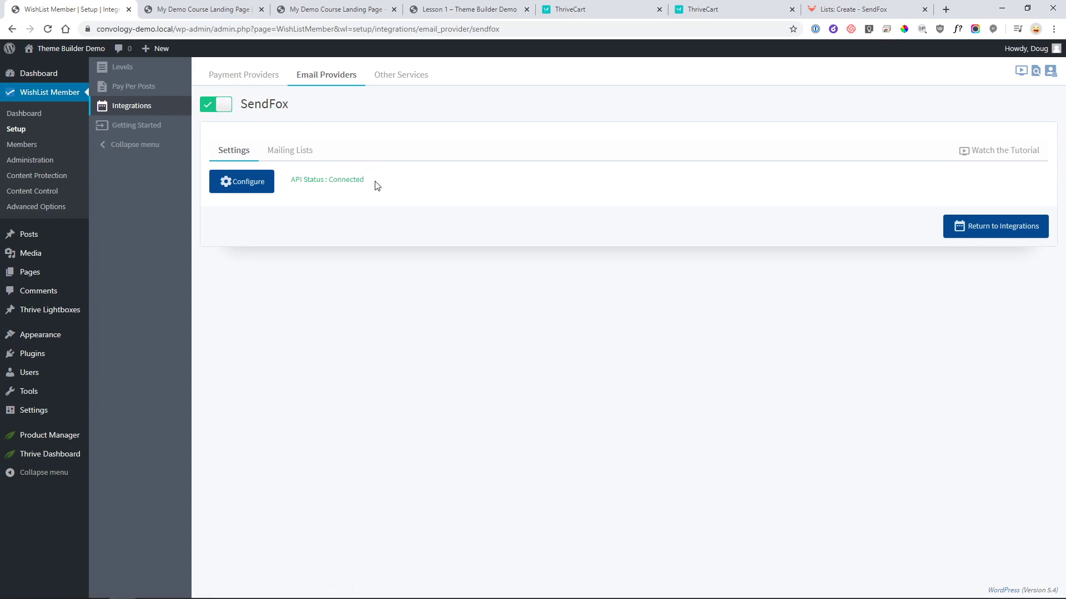
left_click_drag(328, 181, 375, 180)
left_click(355, 195)
left_click(859, 11)
left_click(332, 186)
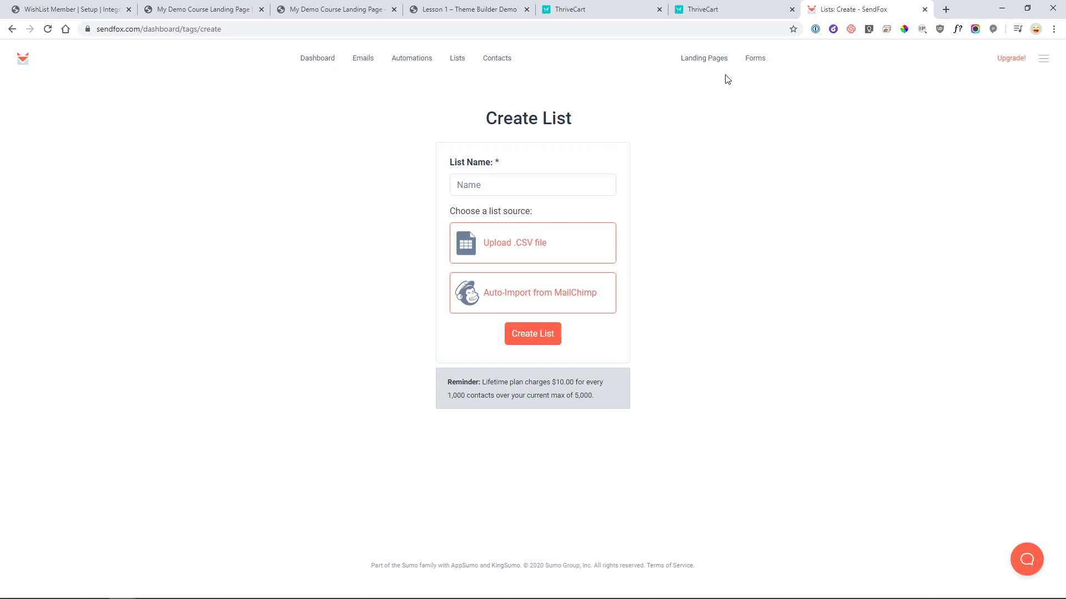
- Create a SendFox list named 'My Demo Course', view it, then go to Automations
left_click(524, 186)
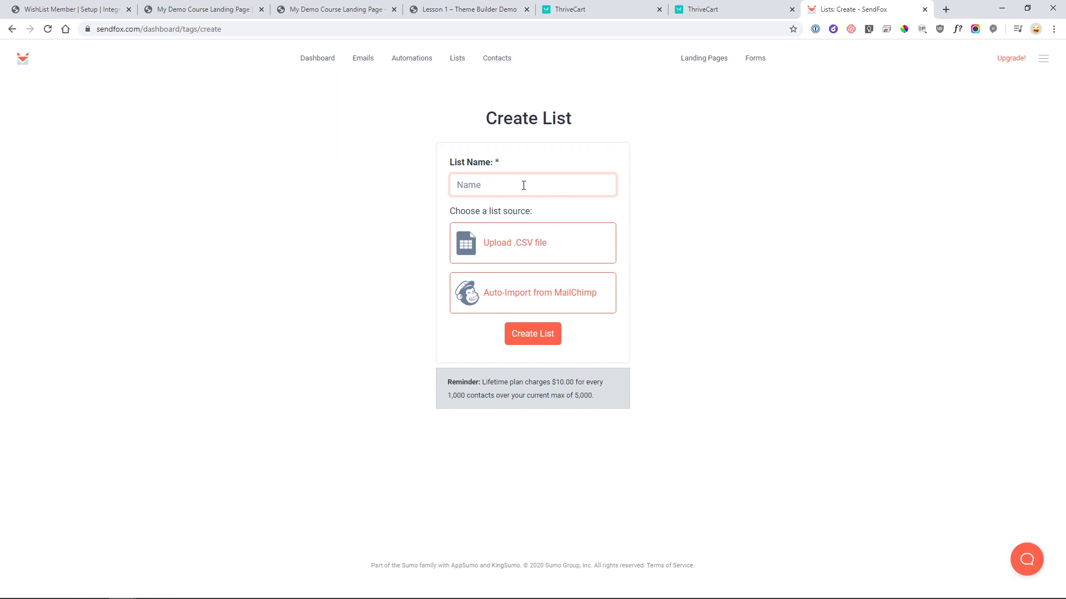
type("My Demo Course")
left_click(532, 339)
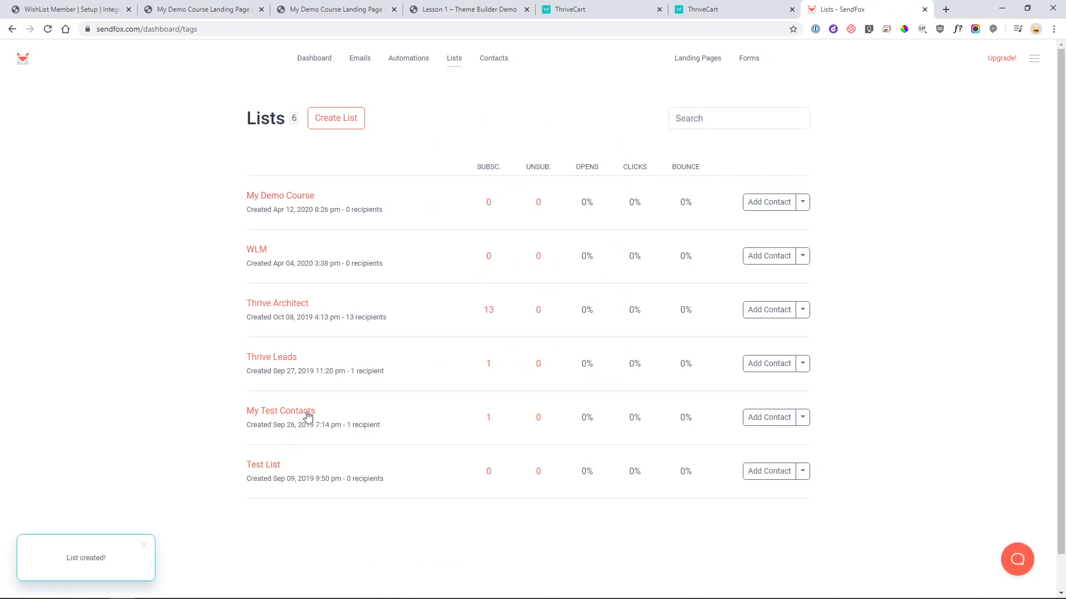
left_click(284, 199)
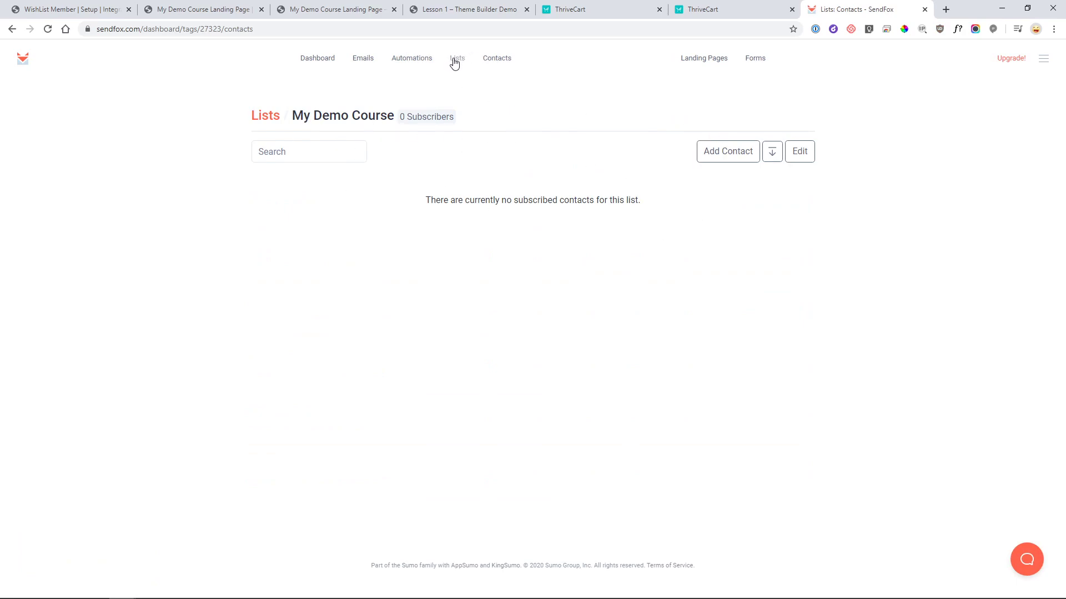
left_click(414, 58)
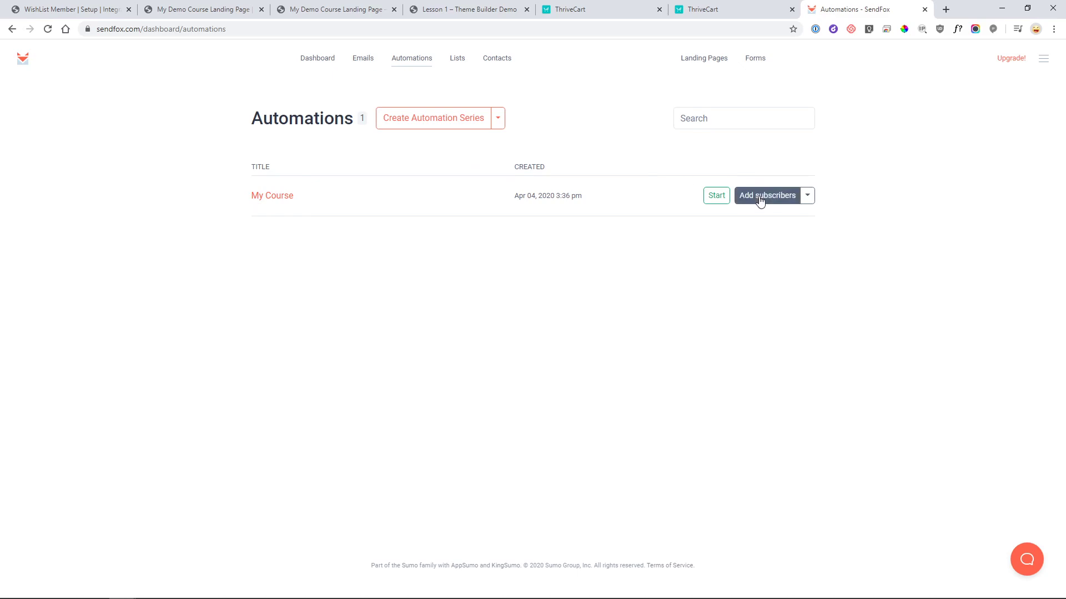
- Rename the My Course automation to 'My Demo Course' and save it
left_click(270, 196)
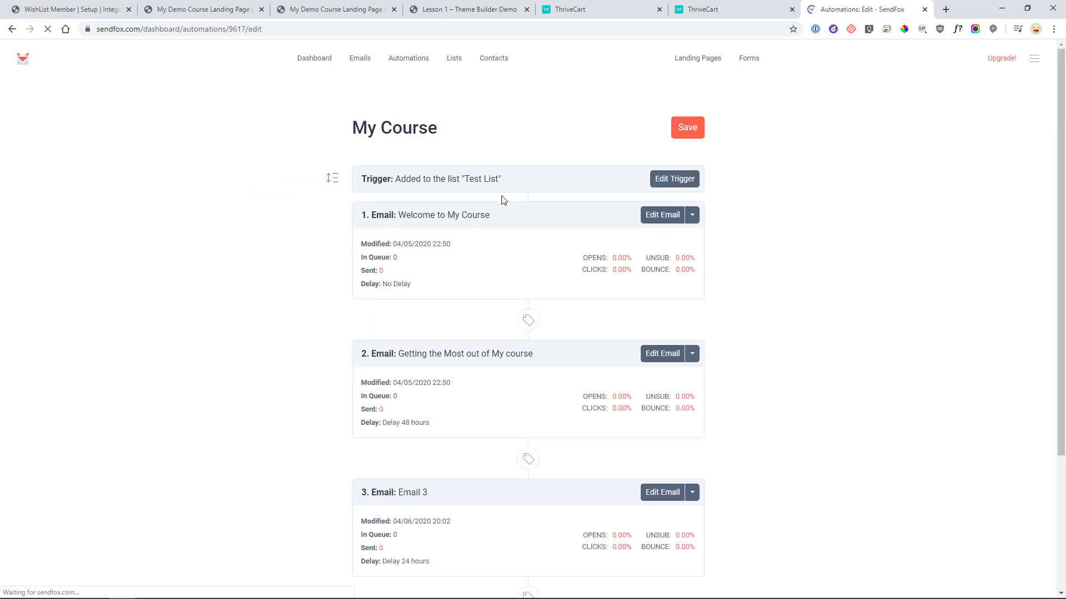
left_click(438, 129)
left_click_drag(439, 128, 411, 129)
left_click(377, 129)
type("Demo")
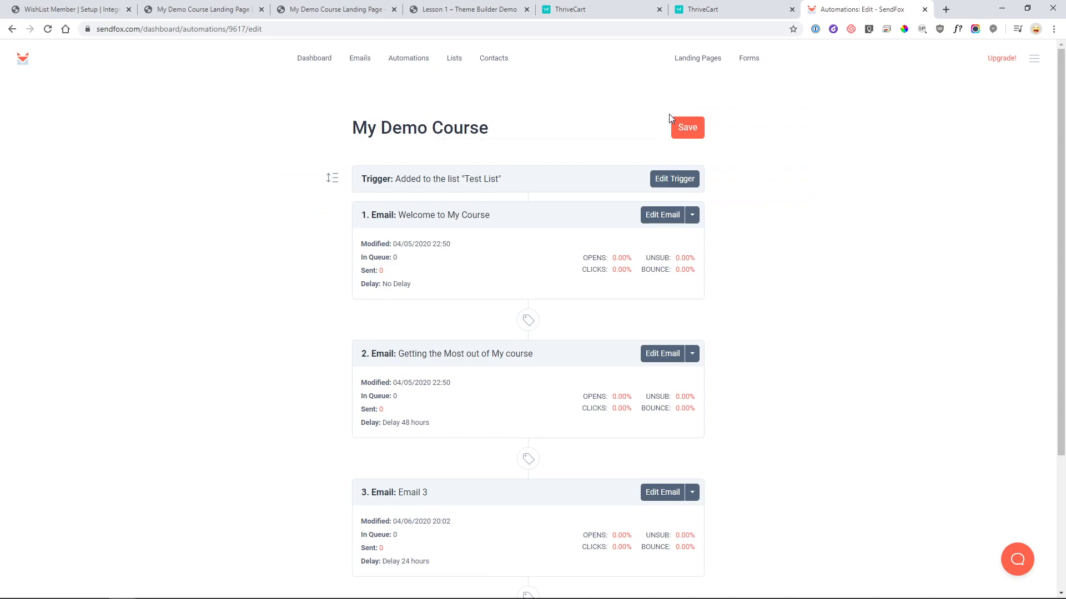
left_click(688, 127)
scroll(793, 173, "down", 2)
scroll(777, 180, "up", 1)
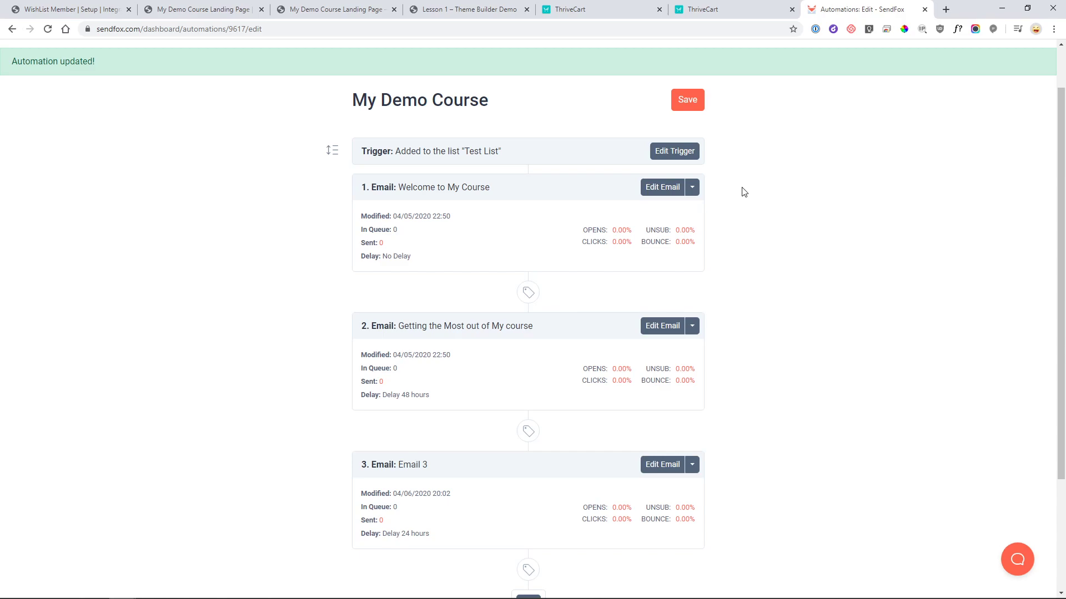
- Set the automation's trigger list to My Demo Course, then open the Welcome to My Course email
left_click(673, 150)
left_click(477, 98)
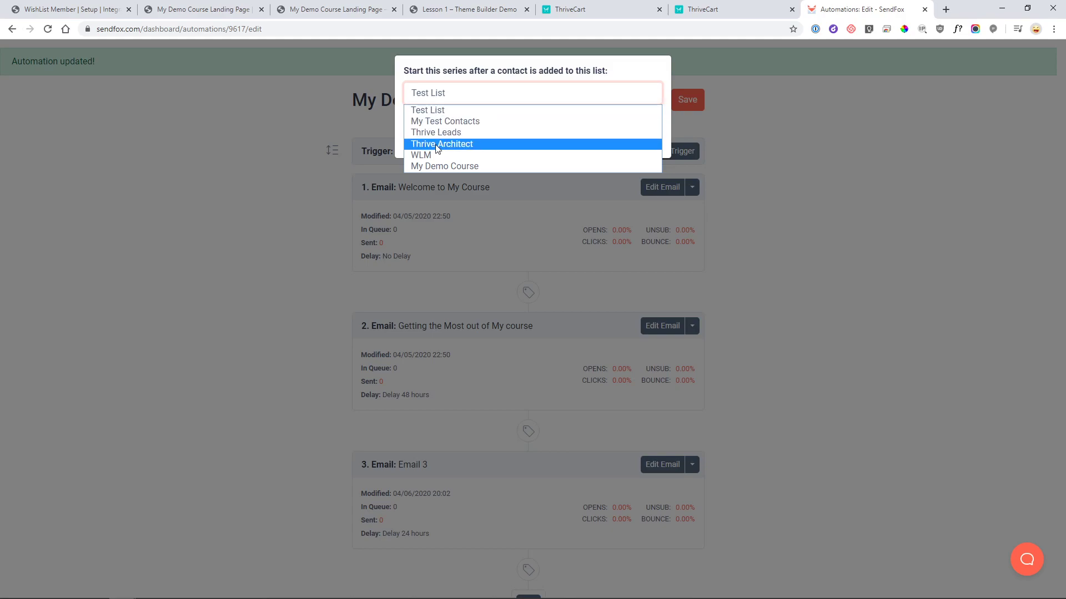
left_click(454, 166)
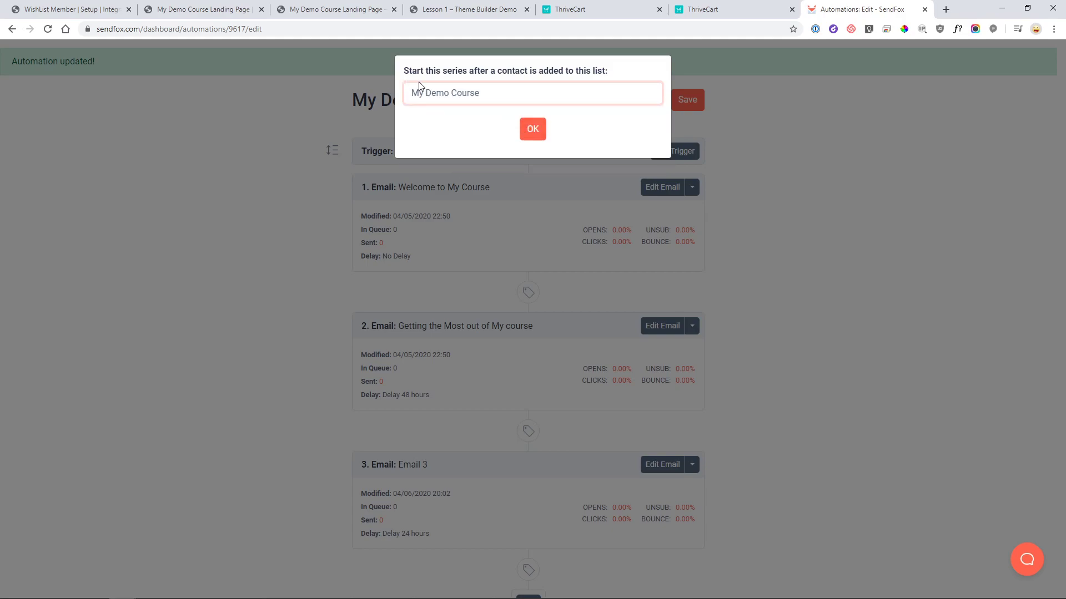
left_click(539, 133)
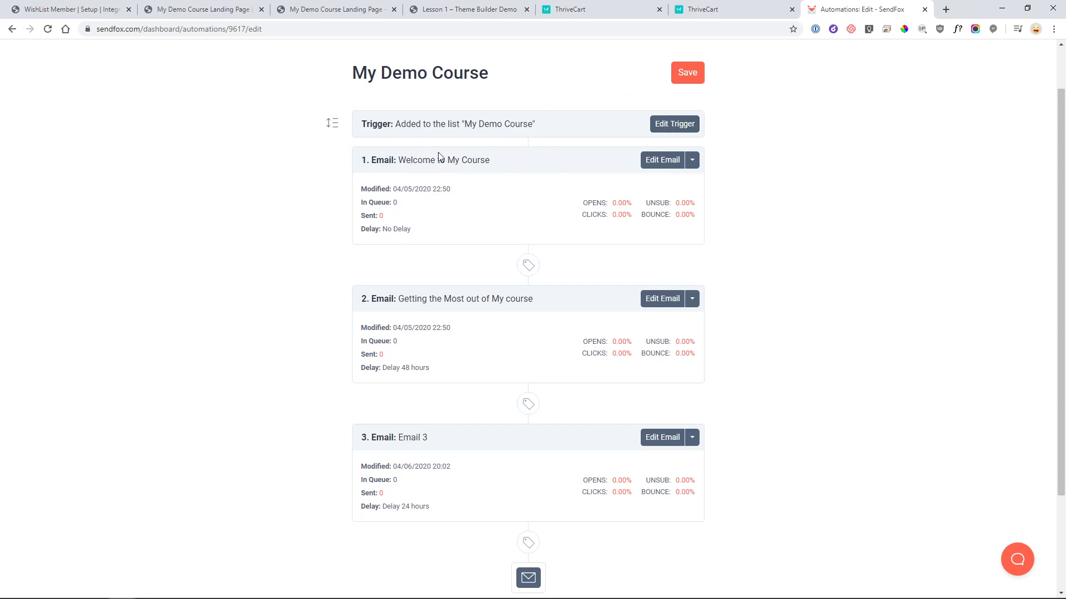
left_click(670, 162)
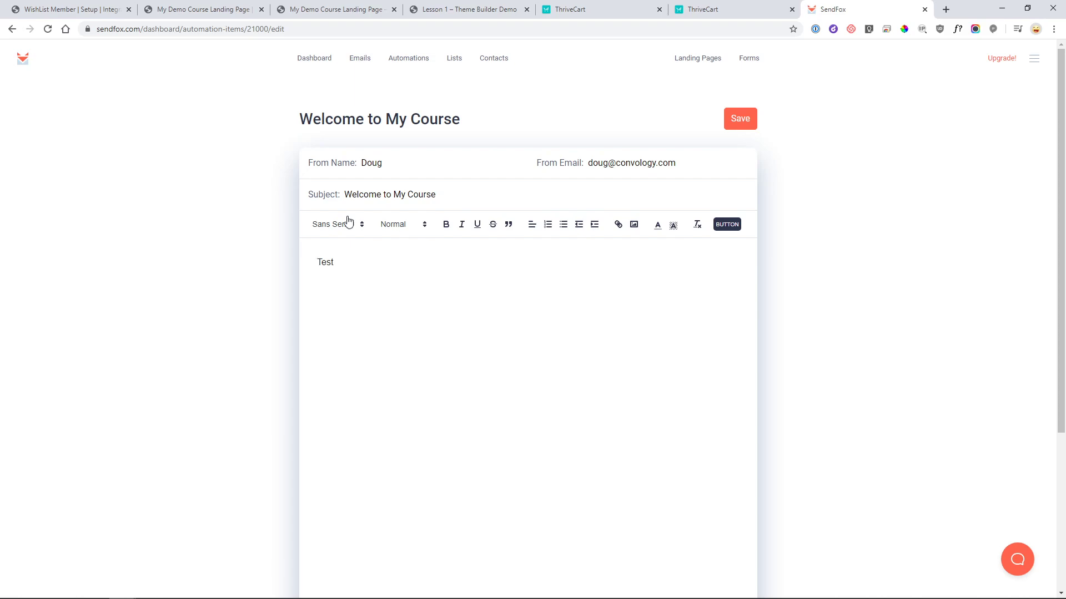
- Save the Welcome to My Course email and review the automation's three emails and delays
left_click(737, 118)
scroll(366, 272, "down", 1)
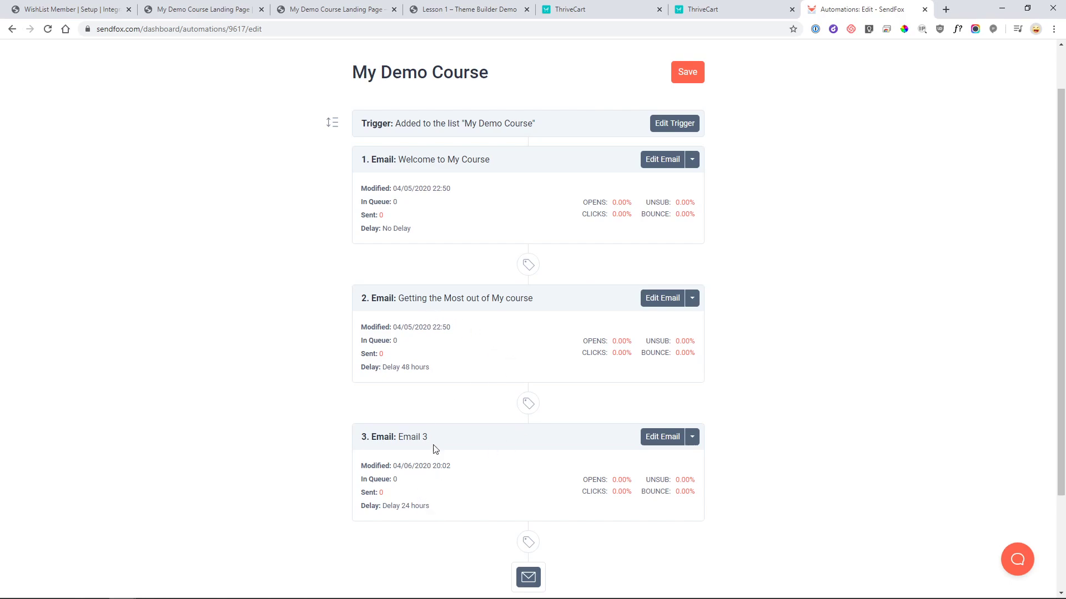
scroll(492, 460, "down", 2)
- Archive Email 3 from the My Demo Course automation
left_click(693, 329)
left_click(647, 355)
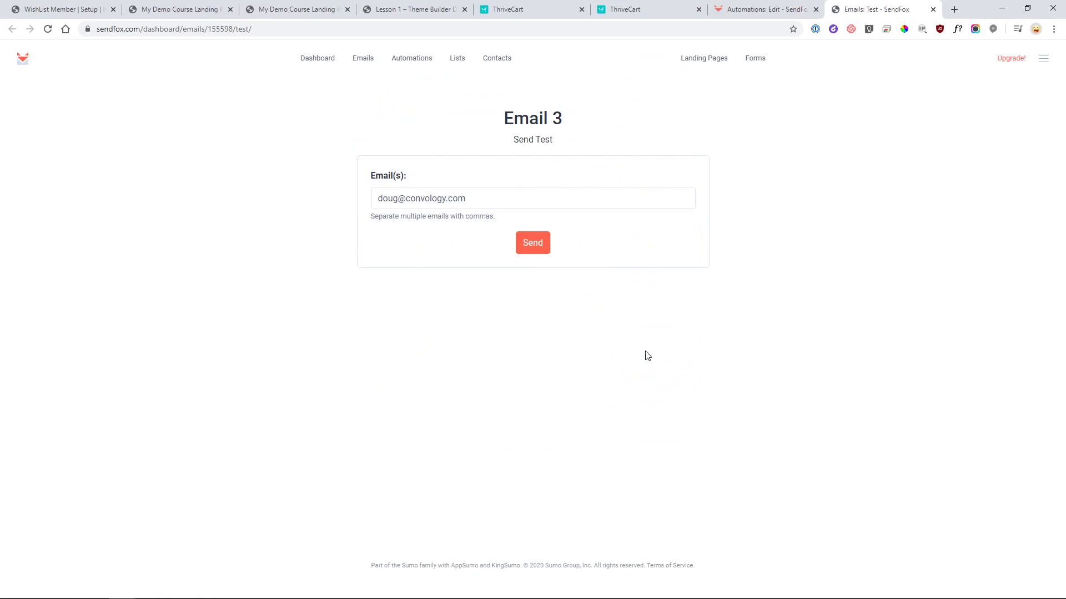
left_click(777, 11)
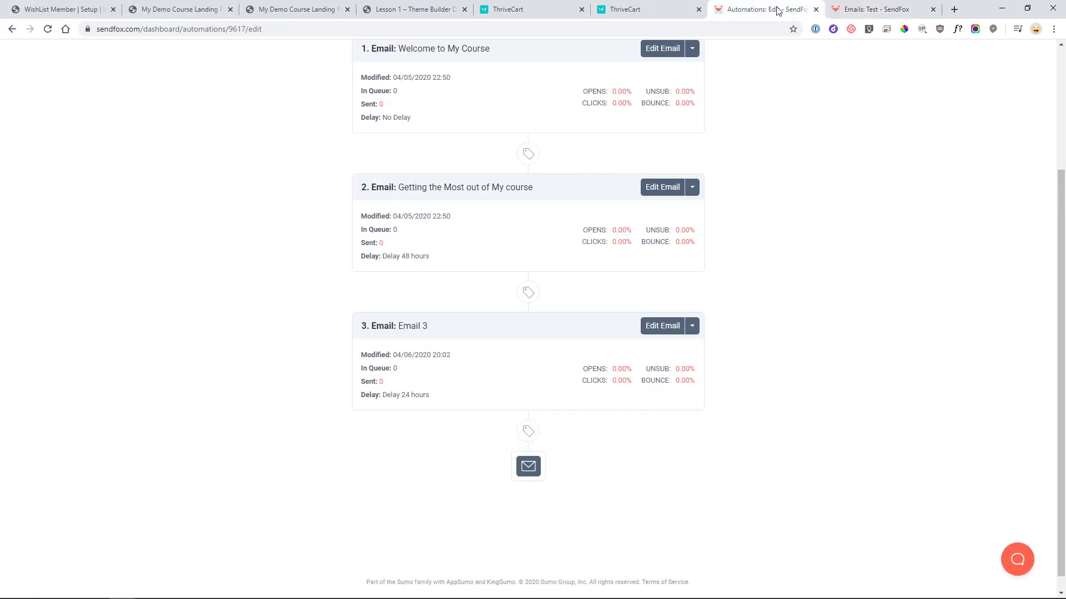
left_click(933, 10)
left_click(693, 326)
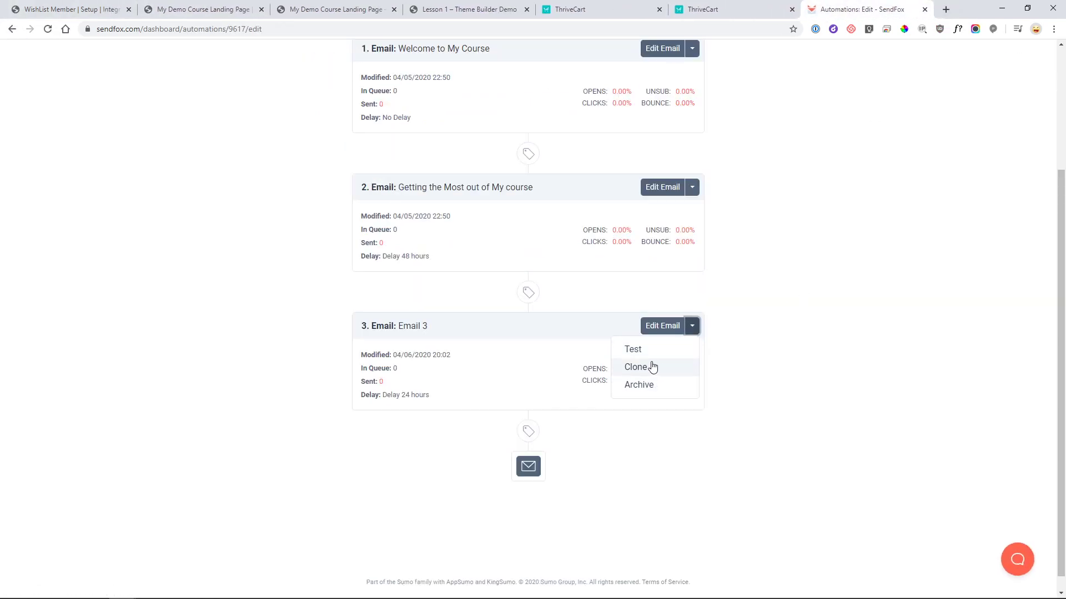
left_click(626, 455)
left_click(692, 327)
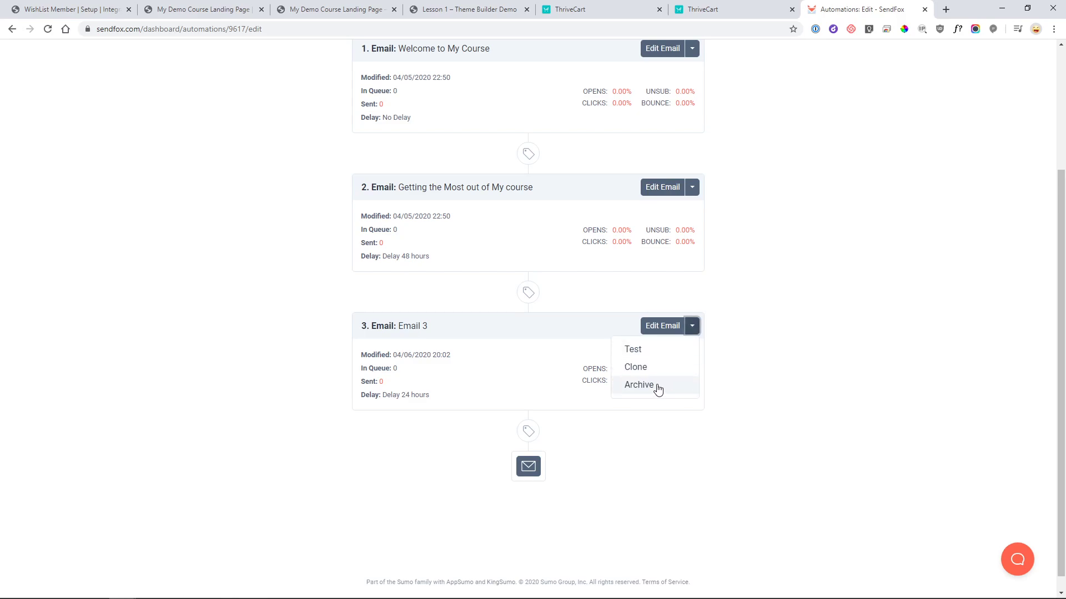
left_click(655, 384)
left_click(594, 91)
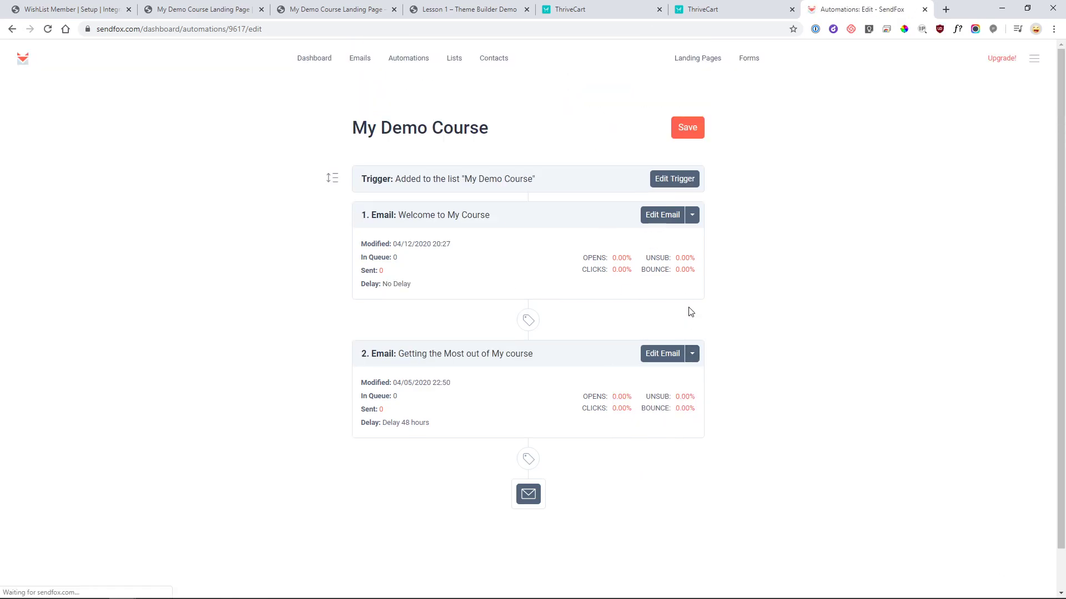
- Add a new automation email titled 'Send 2'
left_click(533, 495)
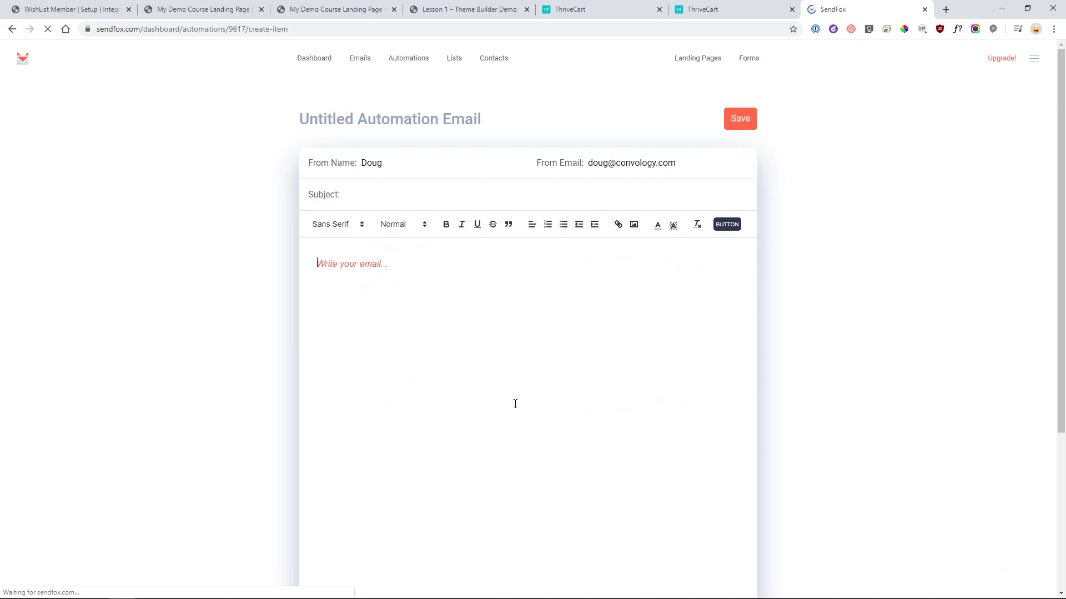
left_click(426, 111)
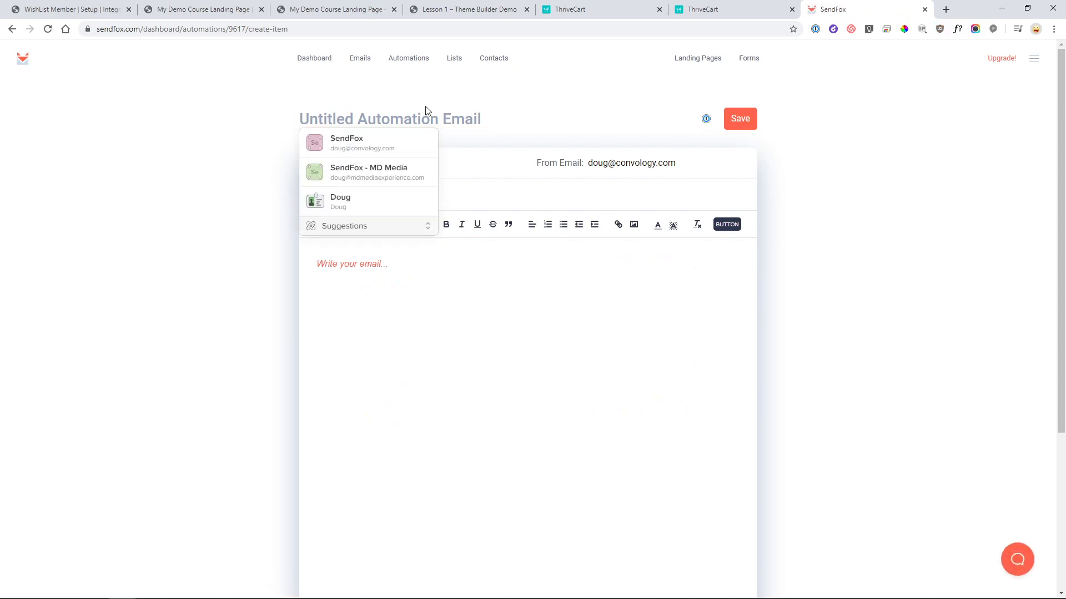
type("Sen")
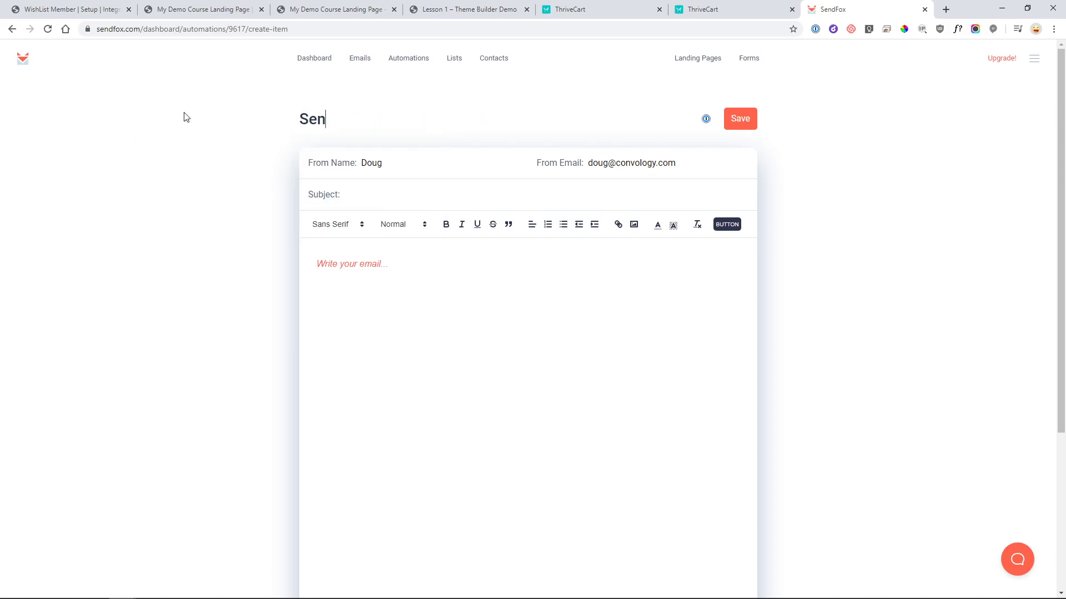
left_click(334, 119)
type("d 2")
left_click(741, 122)
- Give Send 2 the body 'Test' and subject 'Sendfox Test', then save it
left_click(398, 266)
type("Test")
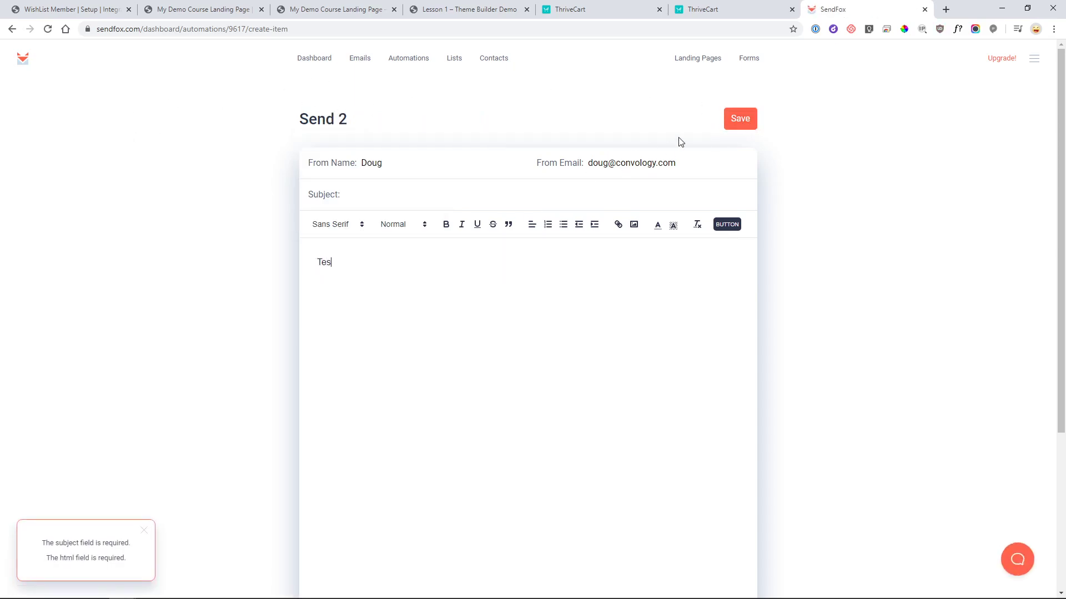
left_click(744, 120)
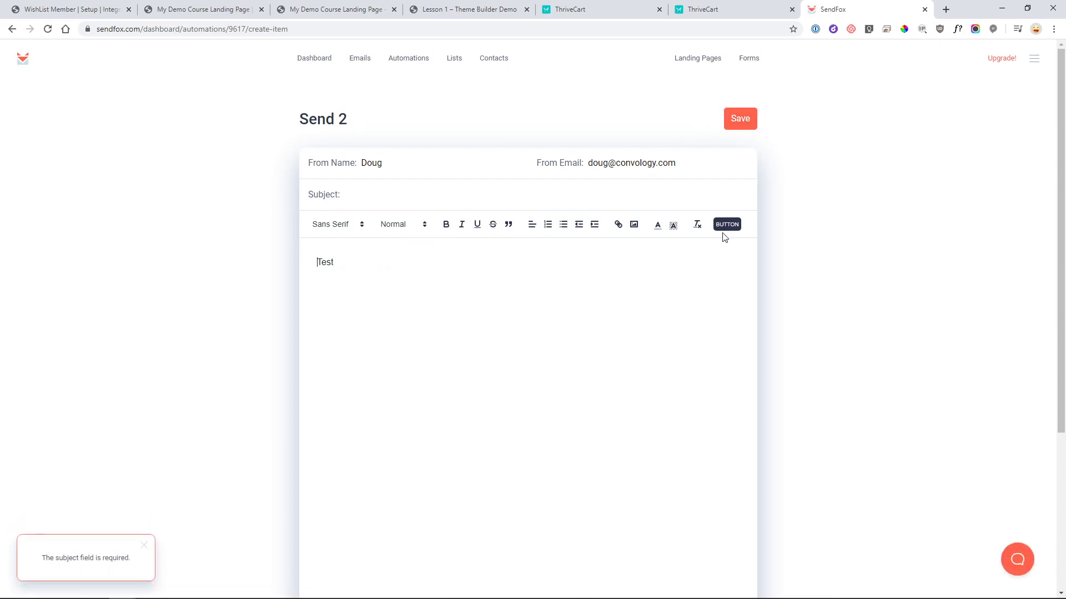
left_click(374, 201)
type("Sendo")
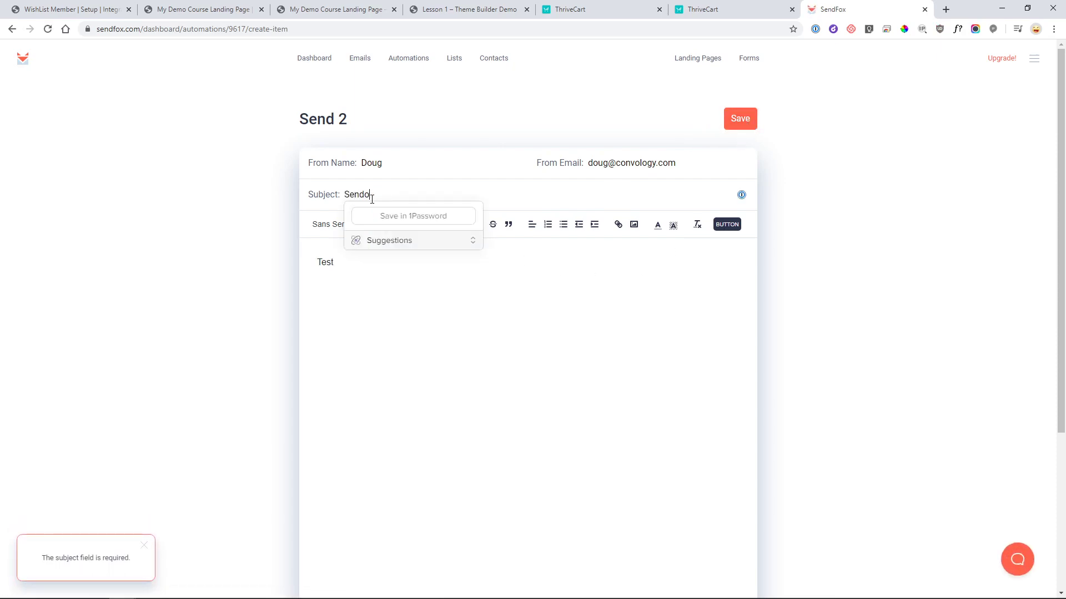
key("BackSpace")
type("fox Test")
left_click(750, 115)
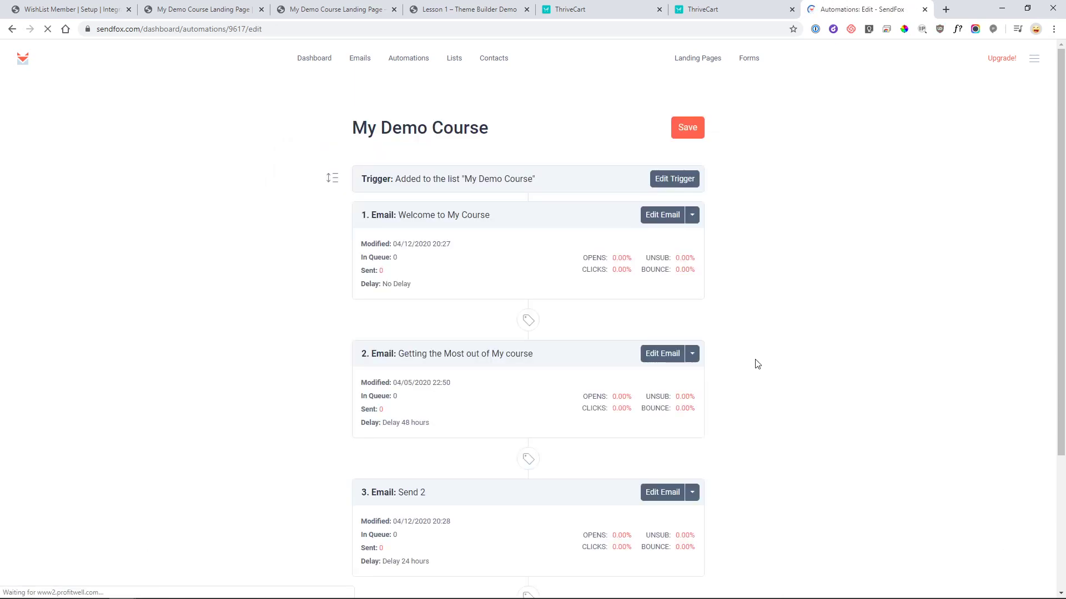
- Change Send 2's delay from 24 to 100 hours
scroll(756, 364, "down", 5)
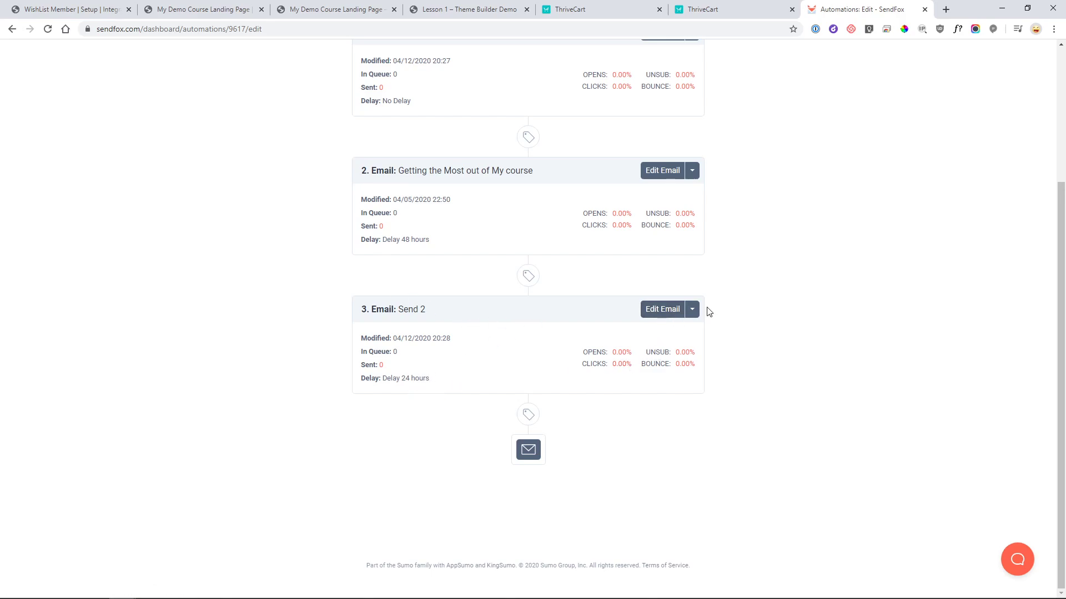
left_click(693, 309)
left_click(400, 380)
left_click(512, 131)
left_click_drag(512, 131, 469, 133)
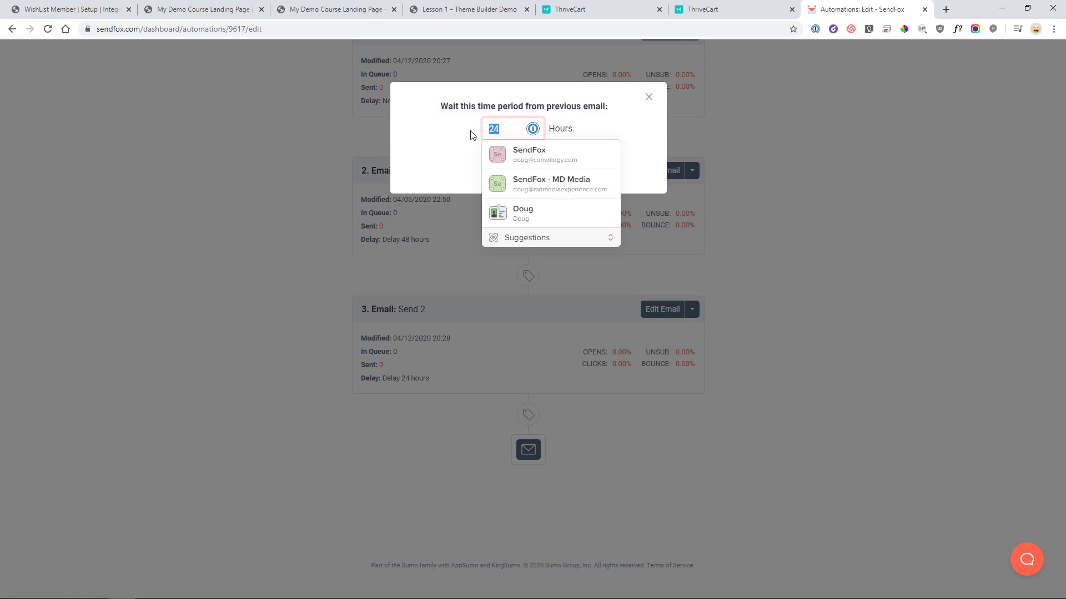
type("100")
left_click(528, 164)
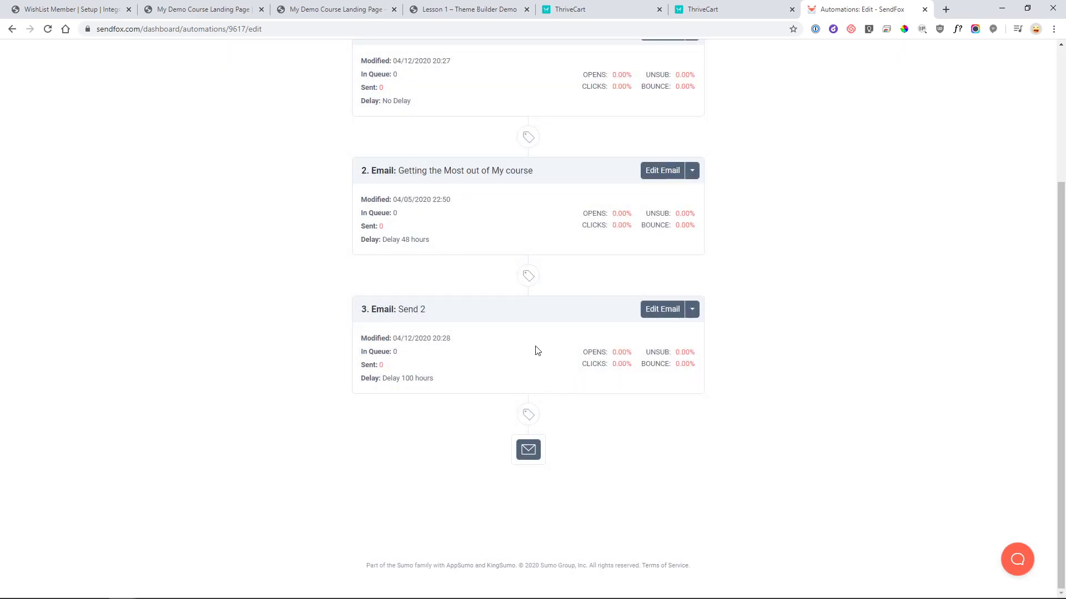
- Inspect the tag action after email 2 and close it without saving
scroll(442, 297, "up", 3)
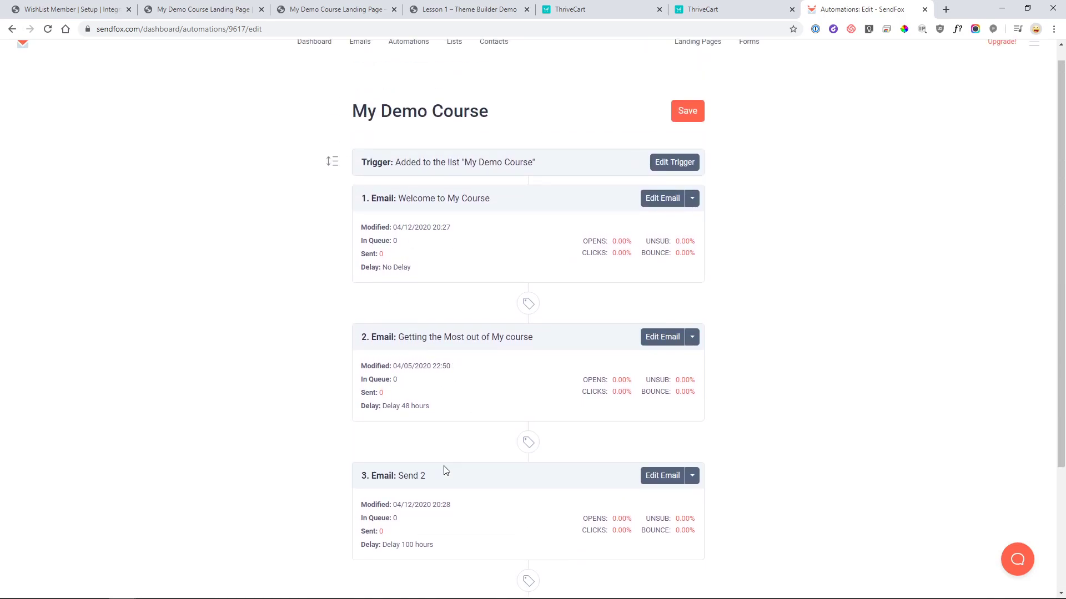
scroll(421, 477, "down", 1)
scroll(420, 476, "down", 3)
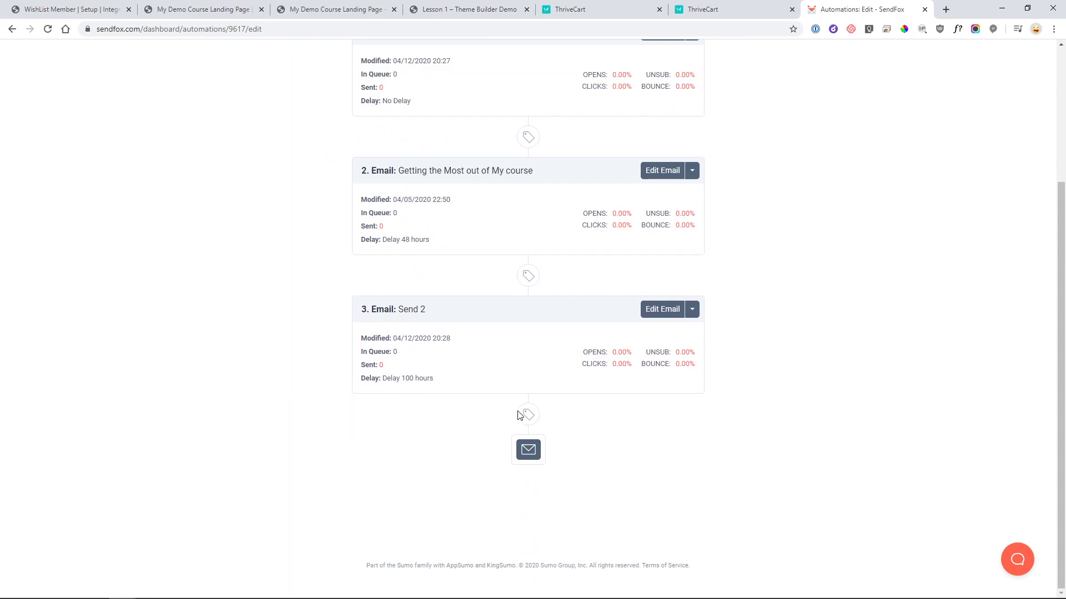
scroll(558, 347, "up", 2)
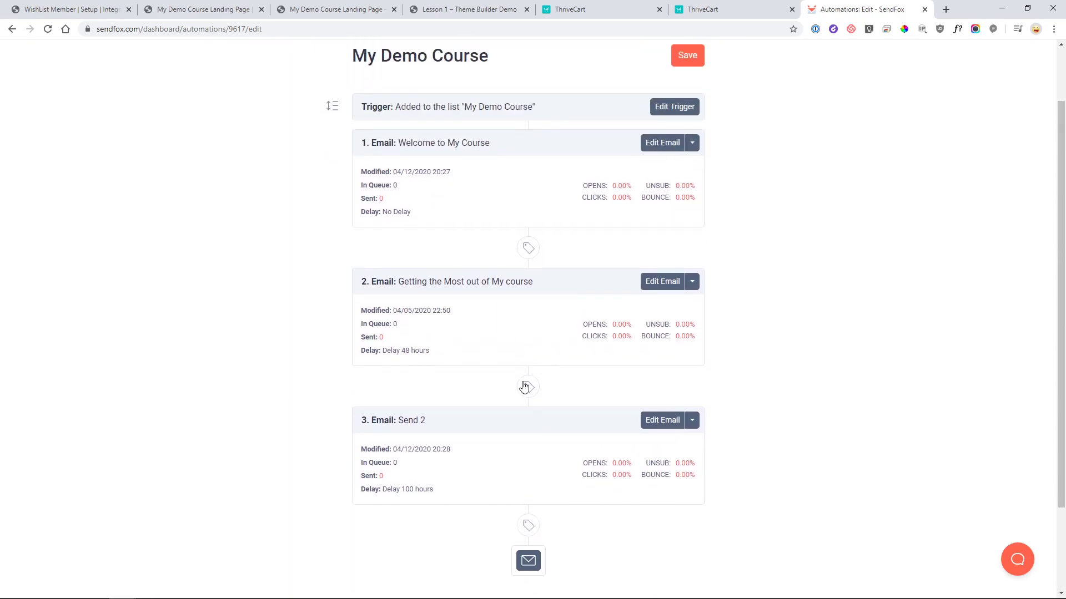
left_click(528, 387)
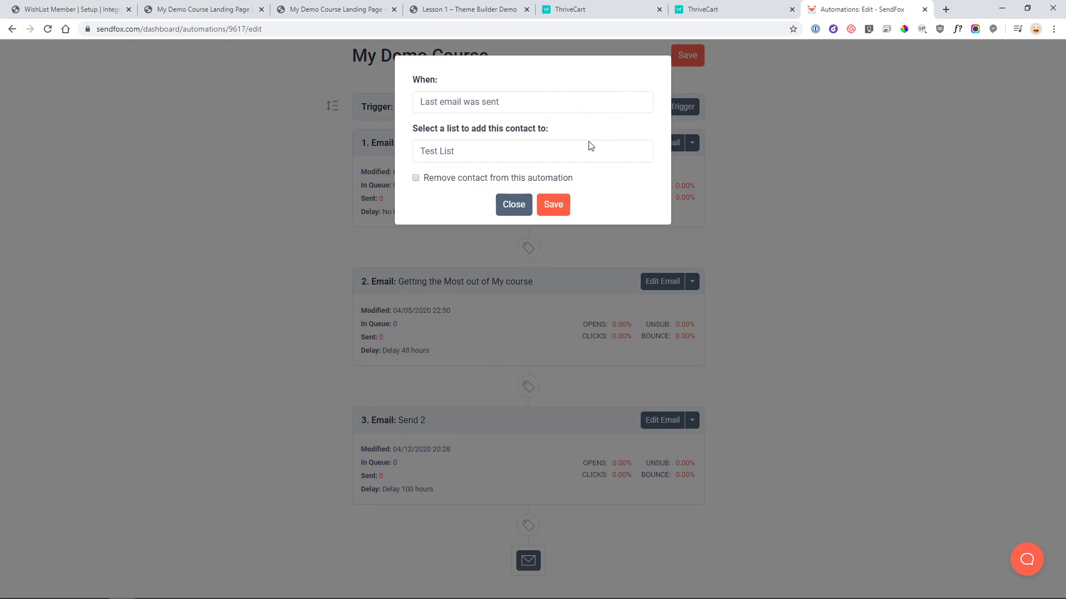
left_click(580, 105)
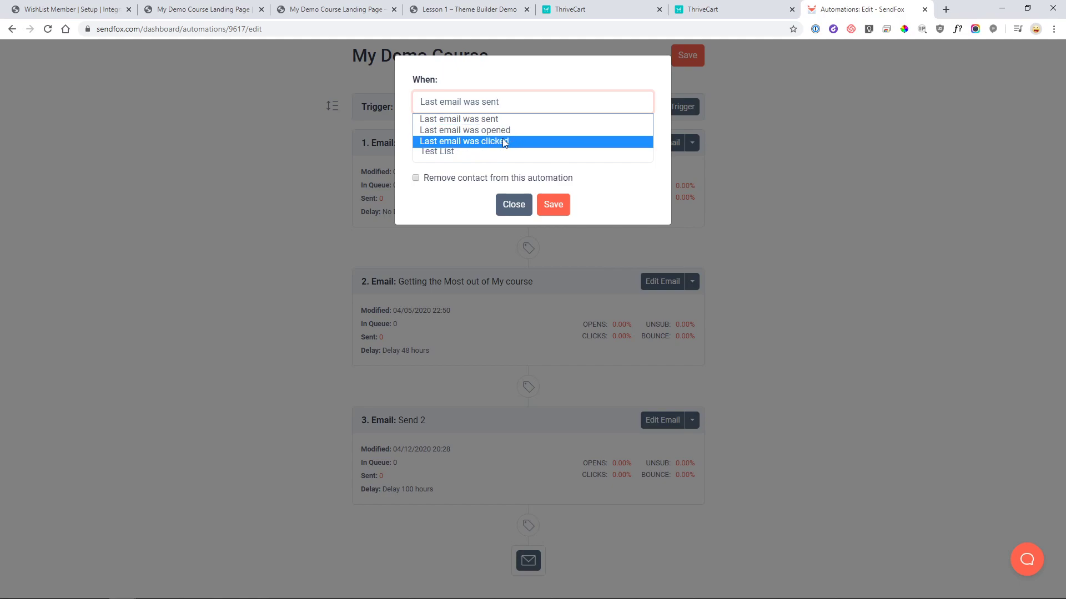
left_click(744, 157)
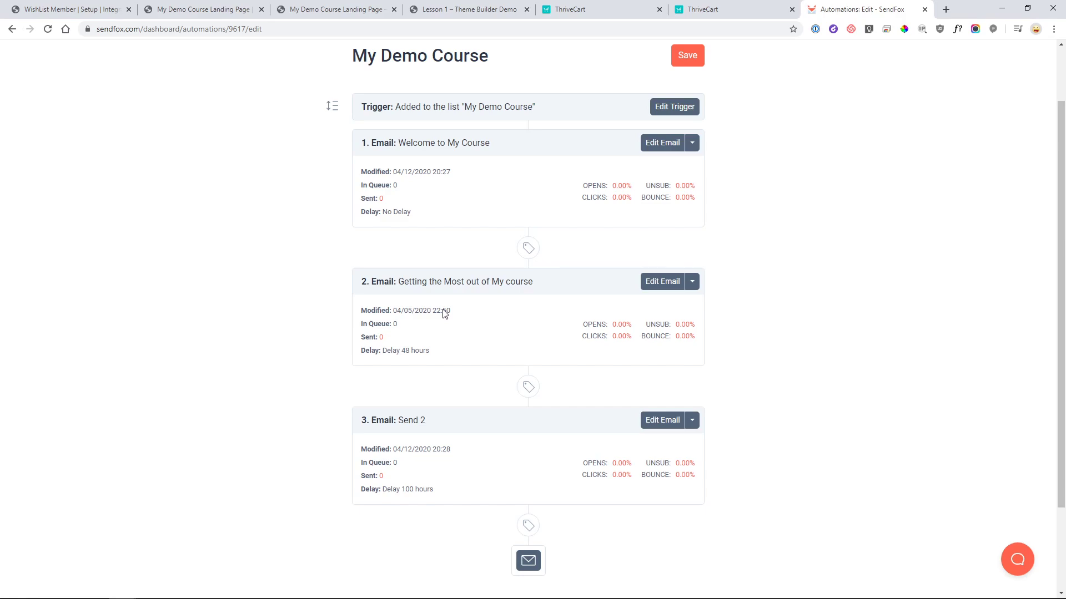
- Try the action options (last email clicked, Any Link, Test List), then close without saving
left_click(528, 387)
left_click(485, 151)
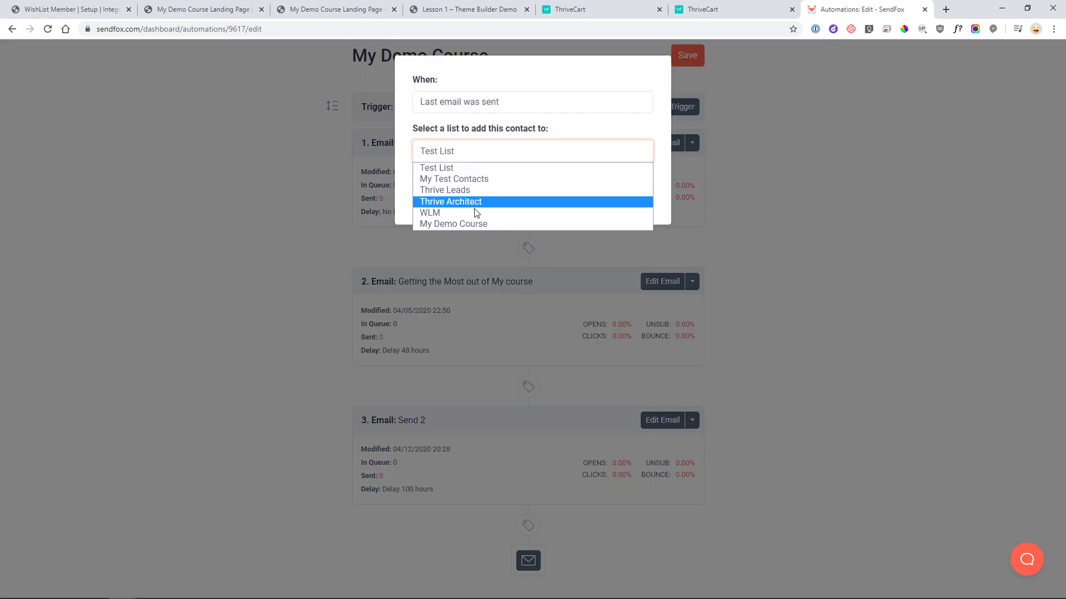
left_click(491, 147)
left_click(478, 103)
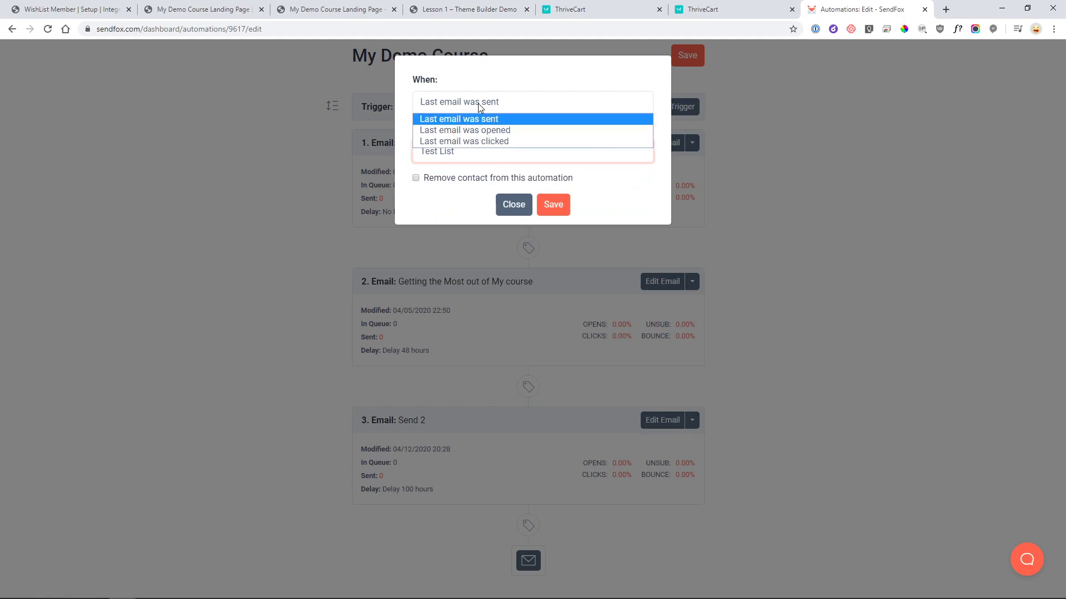
left_click(501, 143)
left_click(469, 155)
left_click(470, 155)
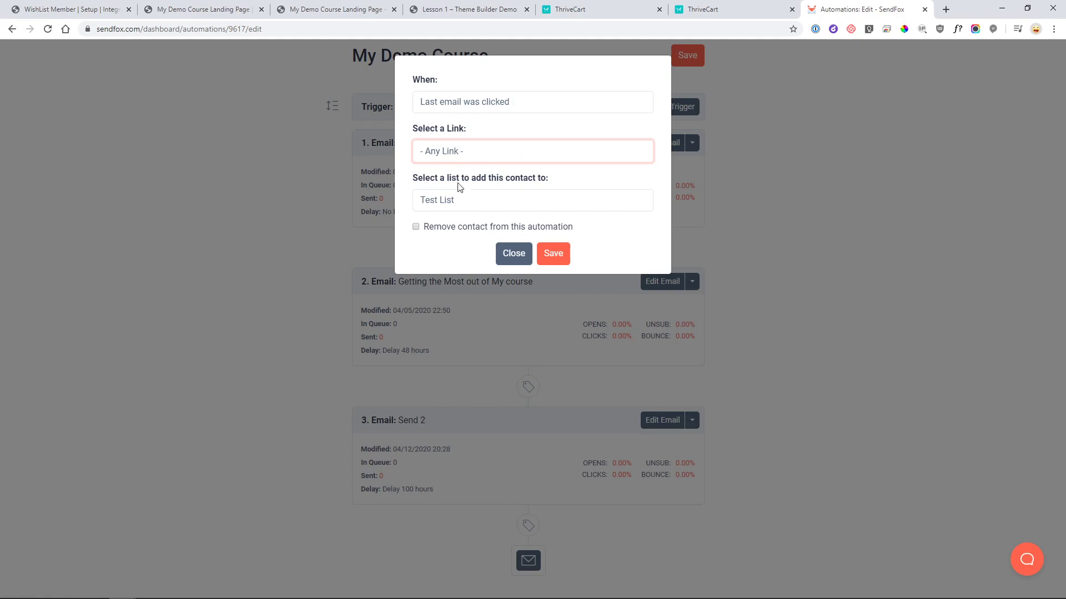
left_click(469, 204)
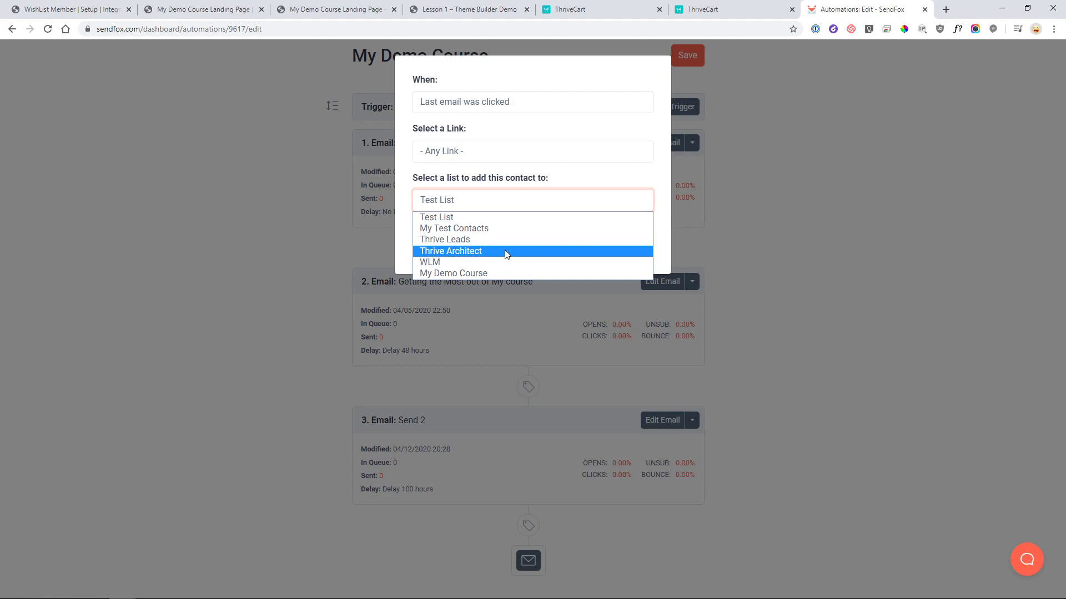
left_click(575, 174)
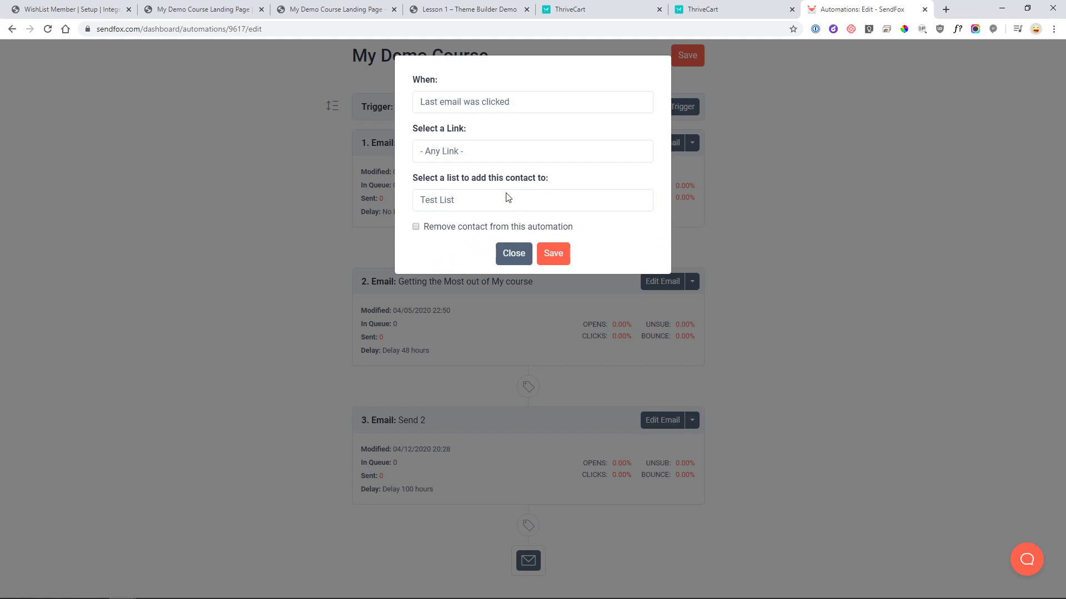
left_click(505, 254)
- Scroll through the finished automation, then return to WishList Member's SendFox integration settings
scroll(442, 124, "up", 1)
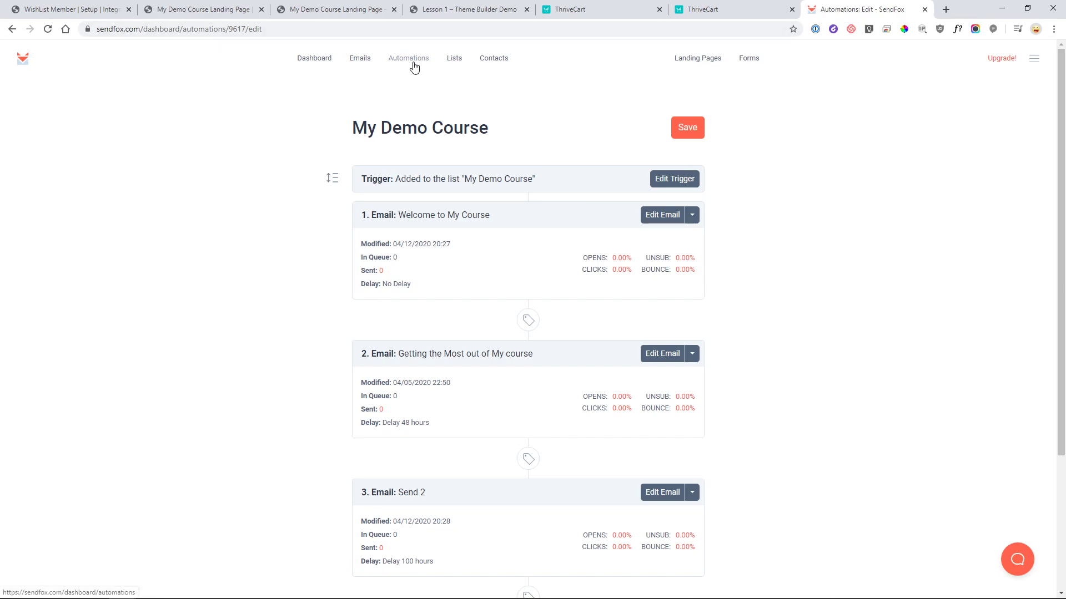
scroll(385, 91, "down", 2)
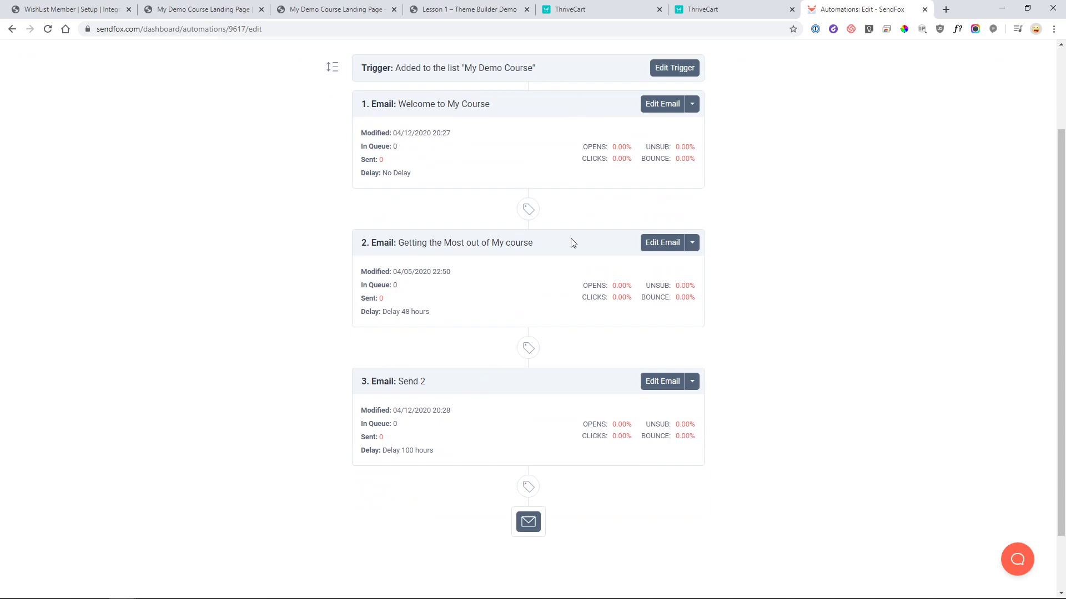
scroll(575, 250, "up", 2)
scroll(579, 263, "down", 1)
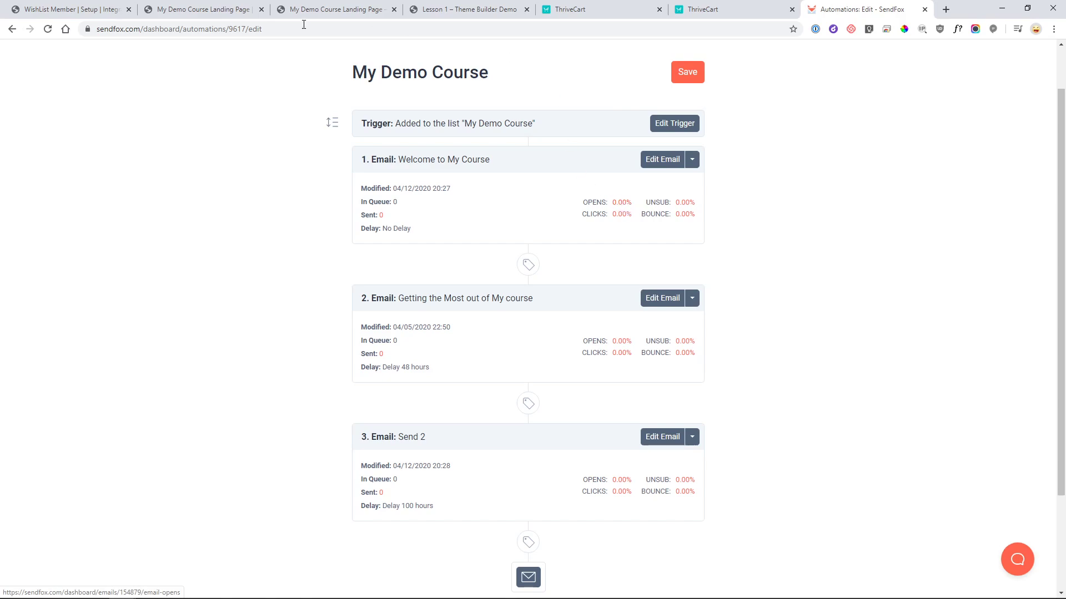
left_click(94, 10)
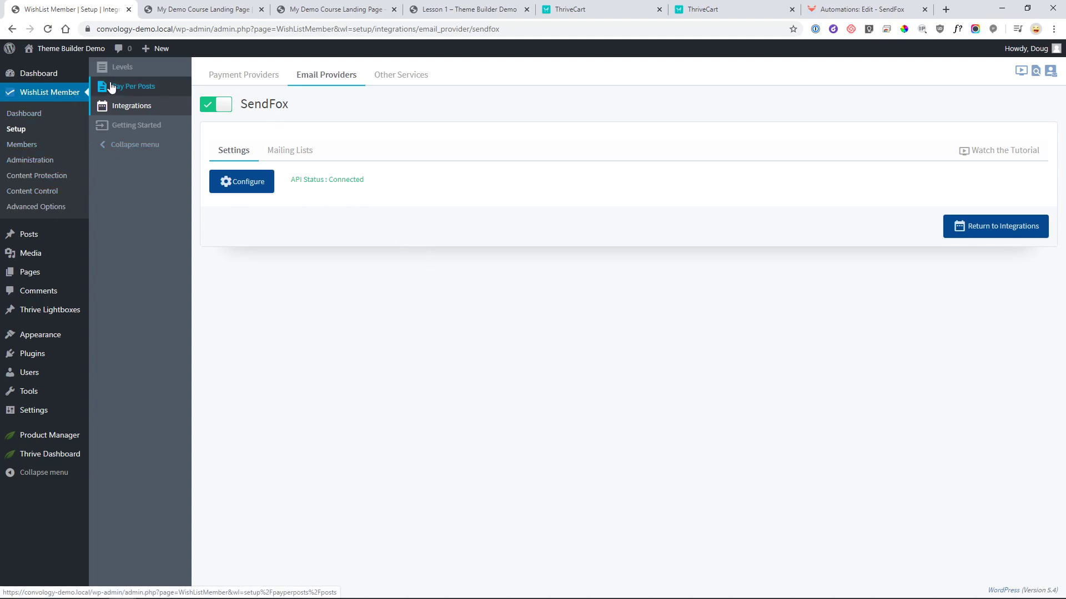
- Check the My Demo Course level's email notifications, then go to the Dashboard and Members
left_click(131, 70)
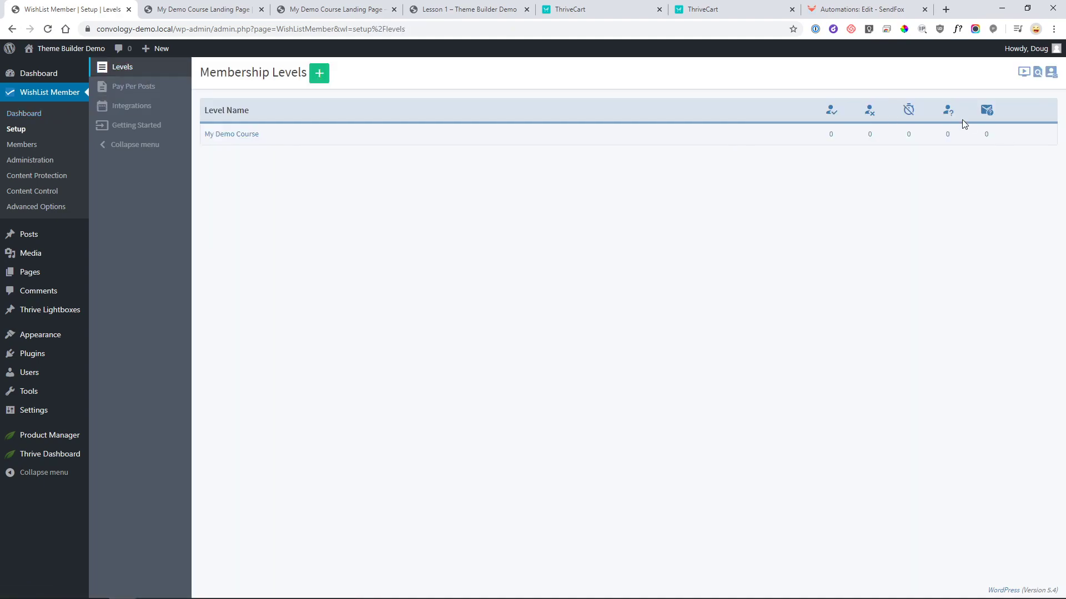
left_click(1015, 135)
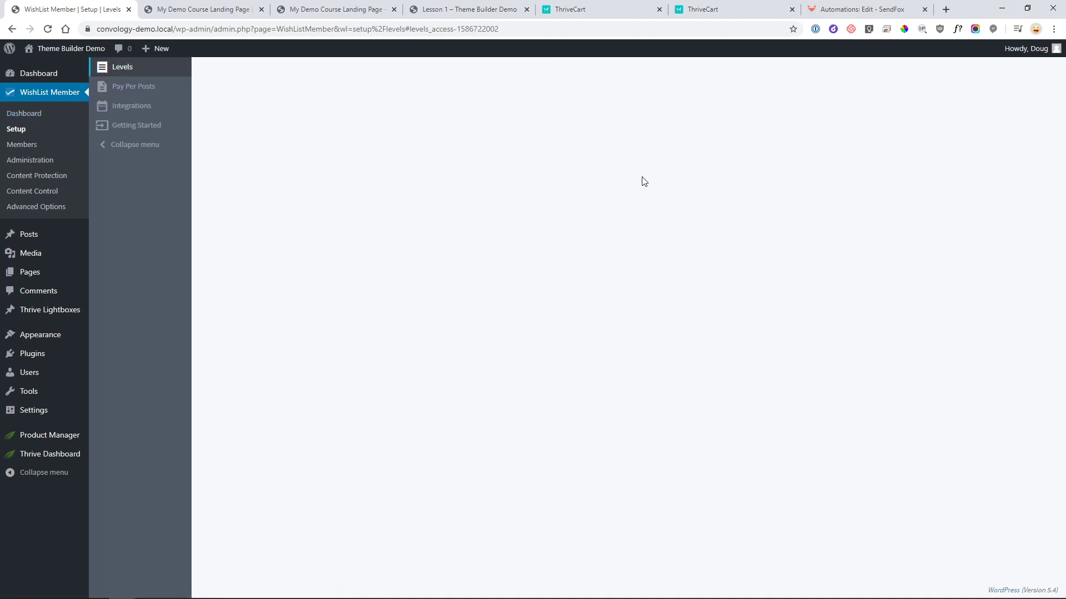
left_click(516, 119)
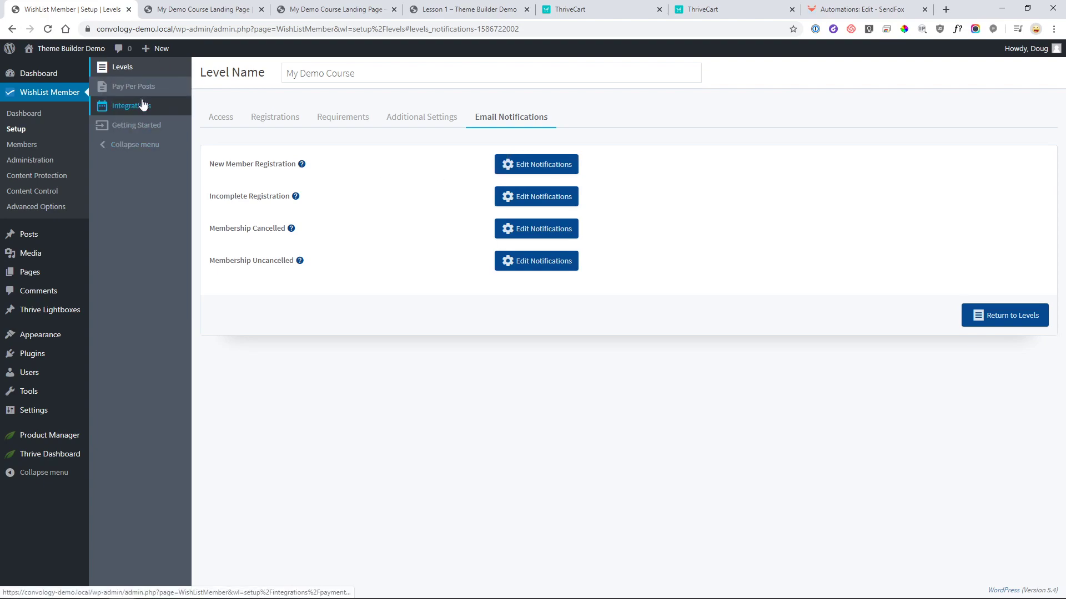
left_click(32, 117)
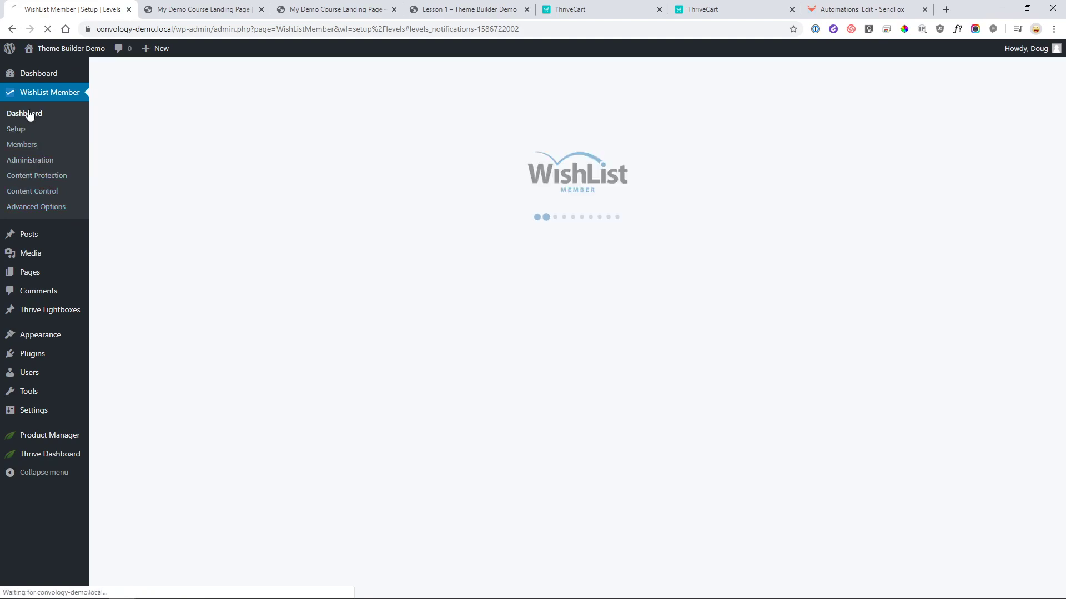
left_click(35, 148)
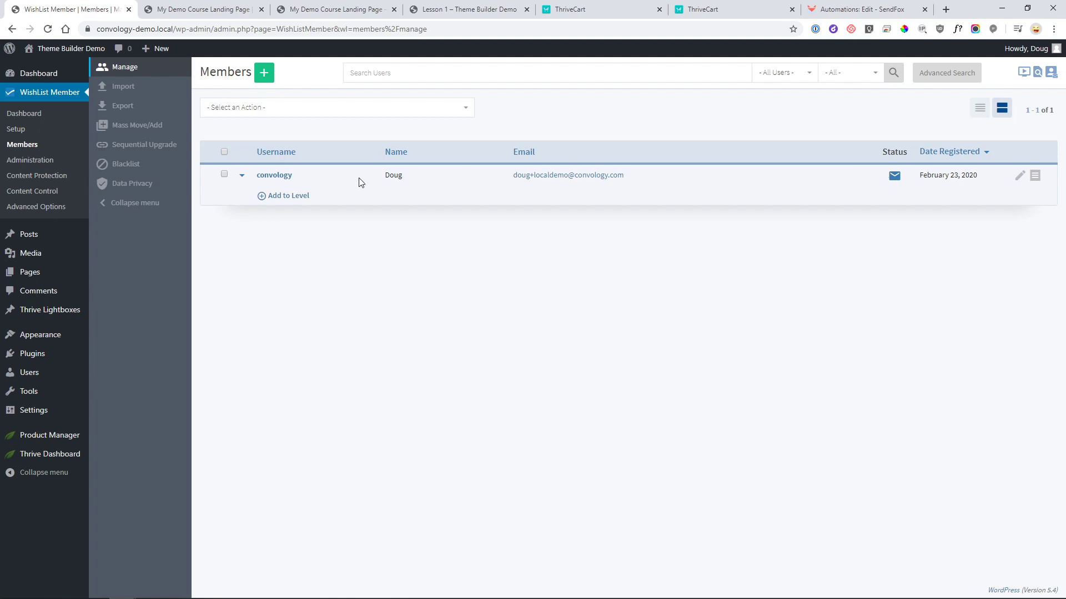
left_click(39, 160)
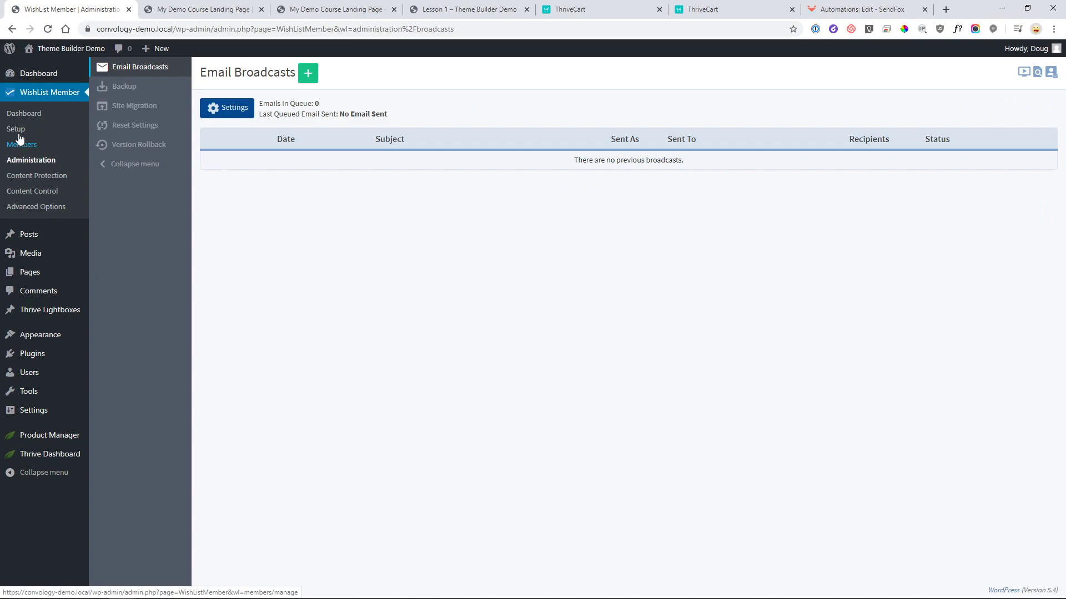
left_click(46, 207)
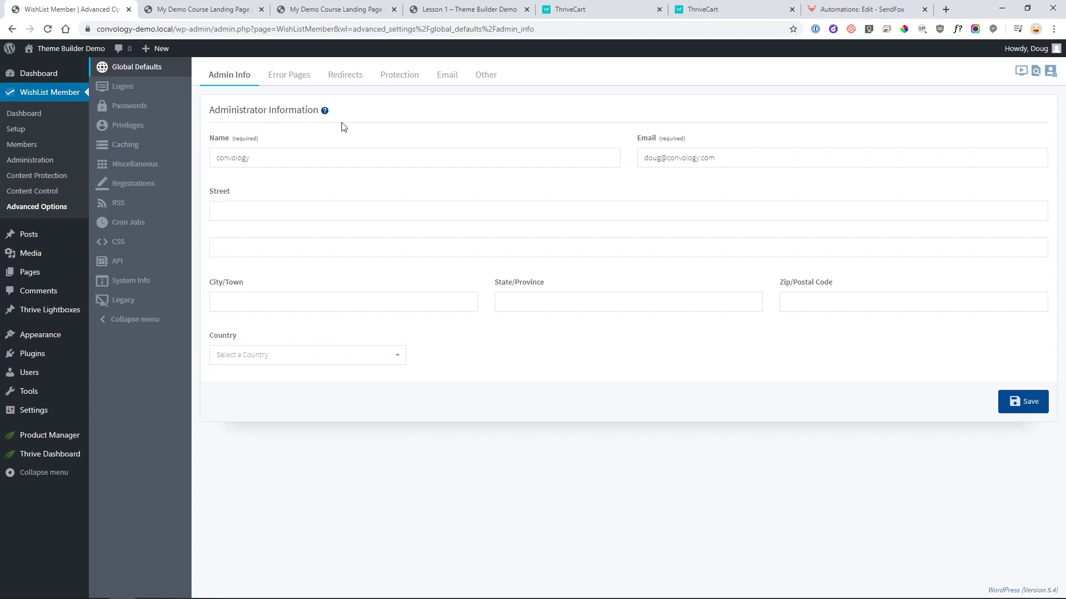
left_click(40, 176)
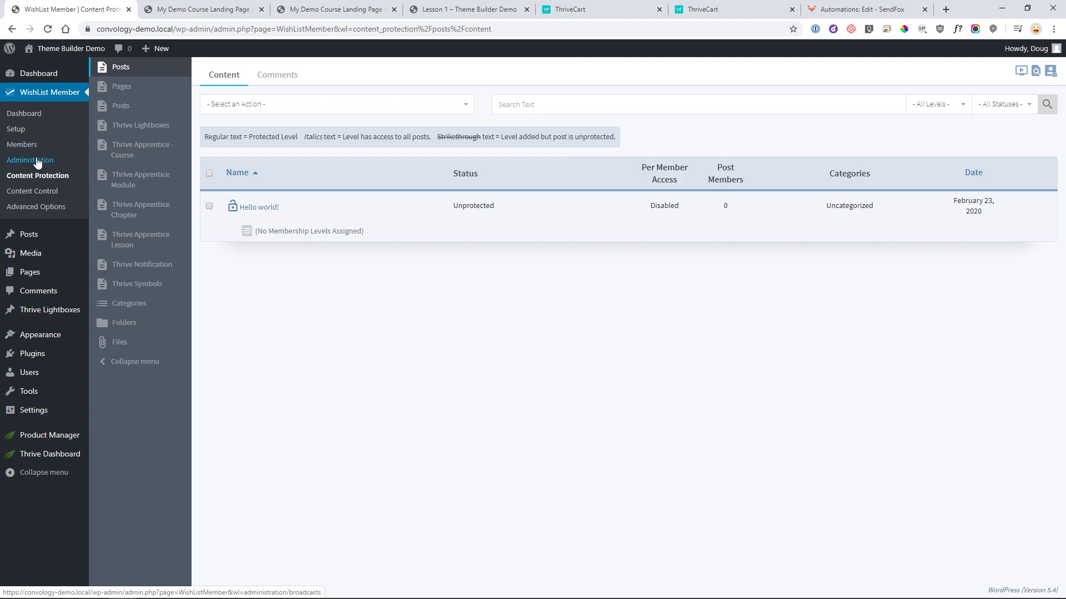
left_click(16, 144)
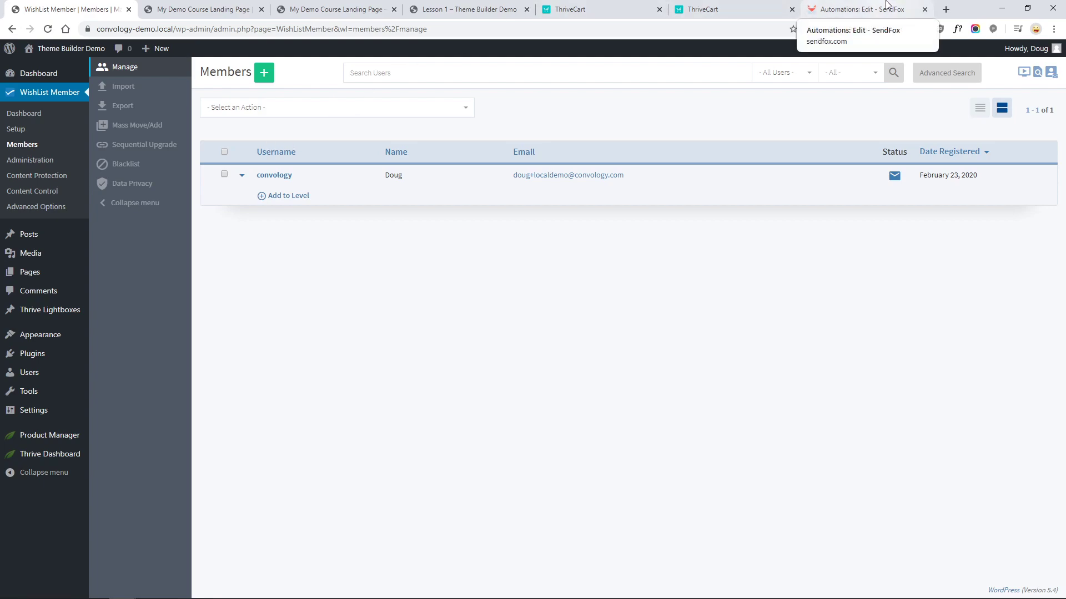
- Start a new SendFox email addressed to the My Demo Course list
left_click(886, 4)
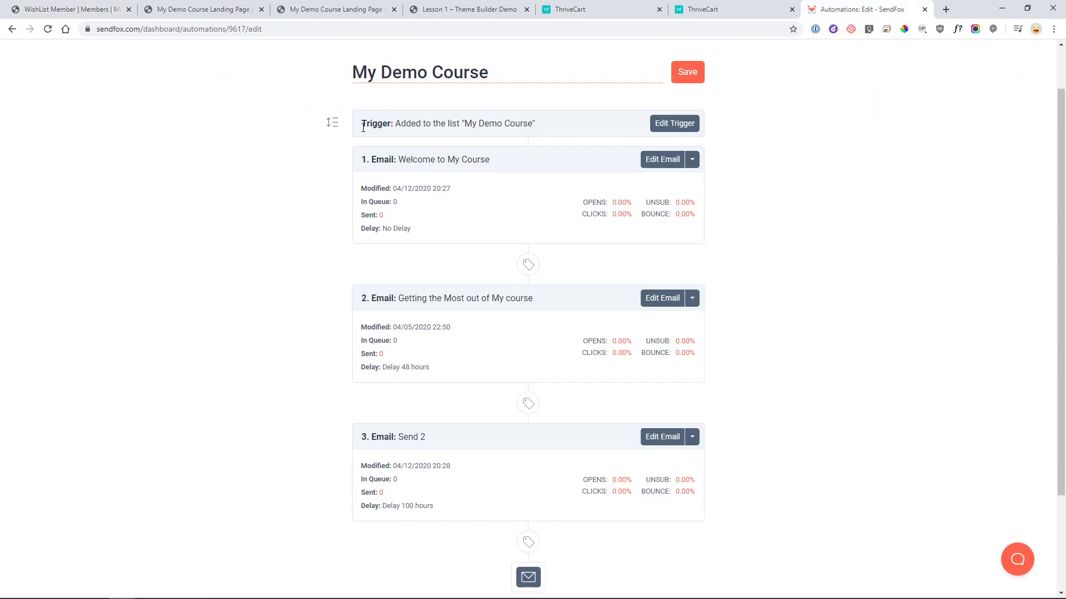
scroll(433, 83, "up", 1)
left_click(359, 59)
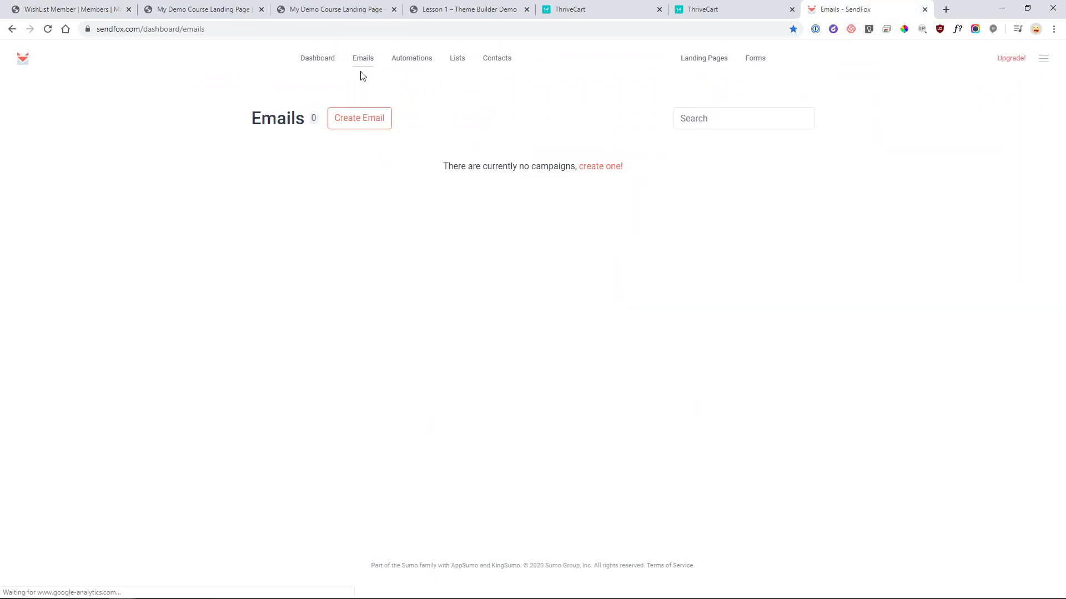
left_click(376, 118)
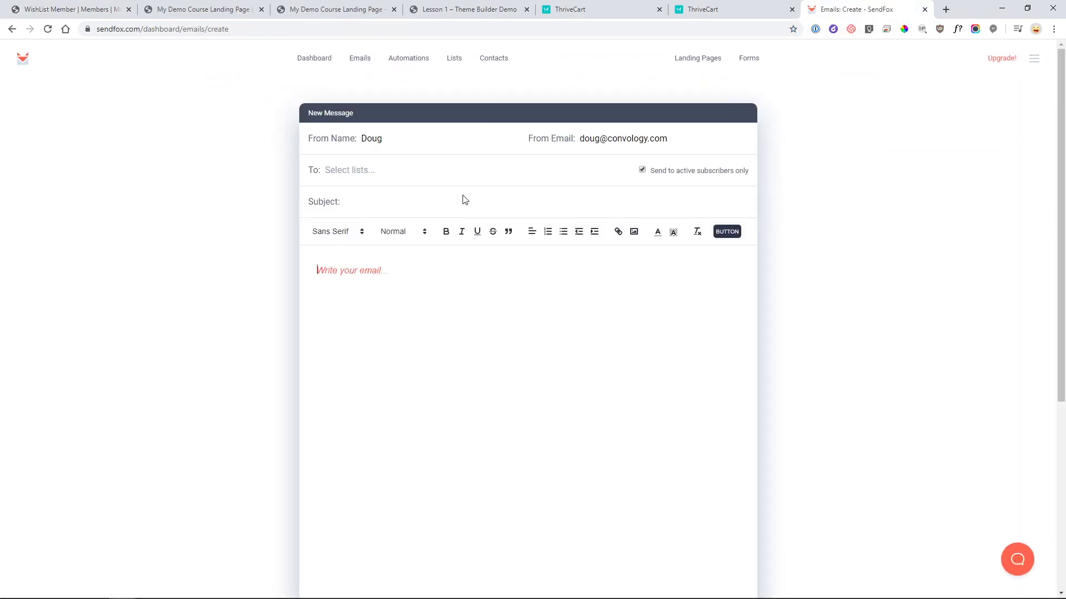
left_click(403, 167)
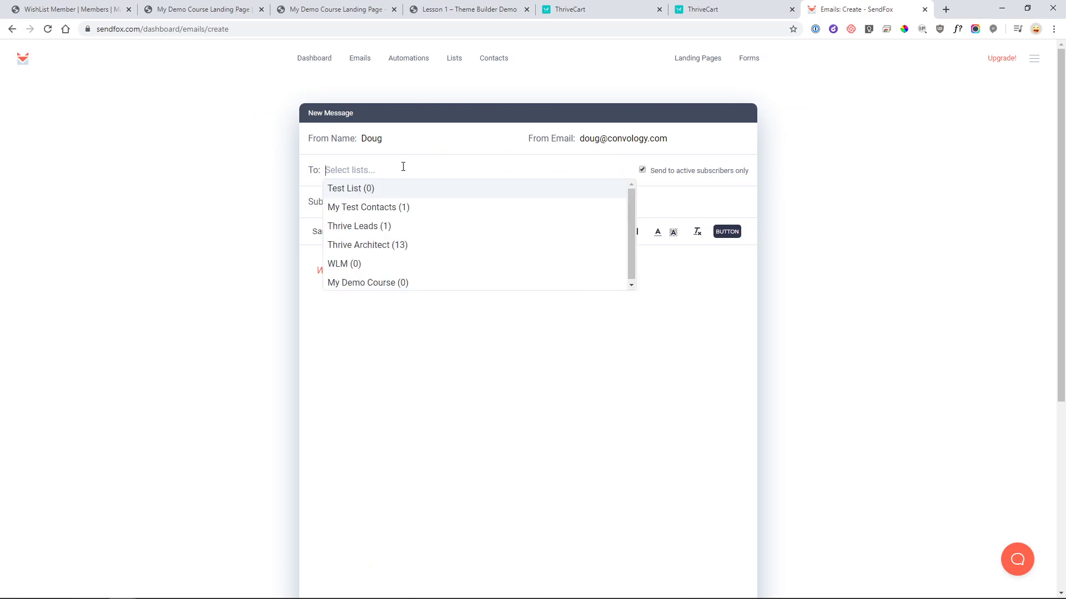
left_click(365, 283)
left_click(588, 316)
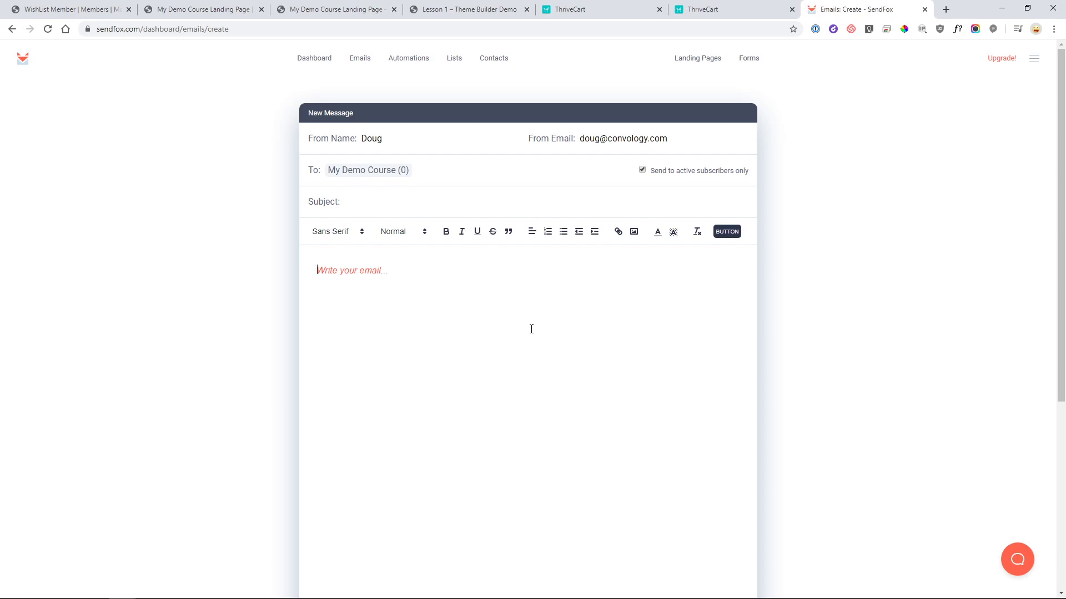
- Discard the draft by leaving SendFox without saving, returning to WishList Member's Members page
left_click(529, 329)
left_click(925, 11)
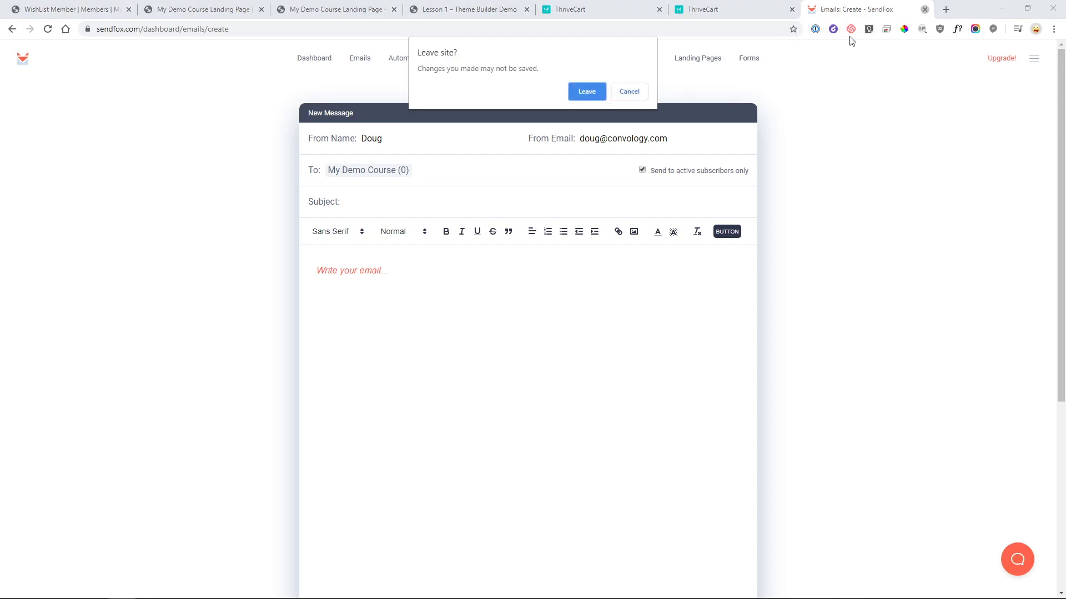
left_click(594, 93)
left_click(89, 12)
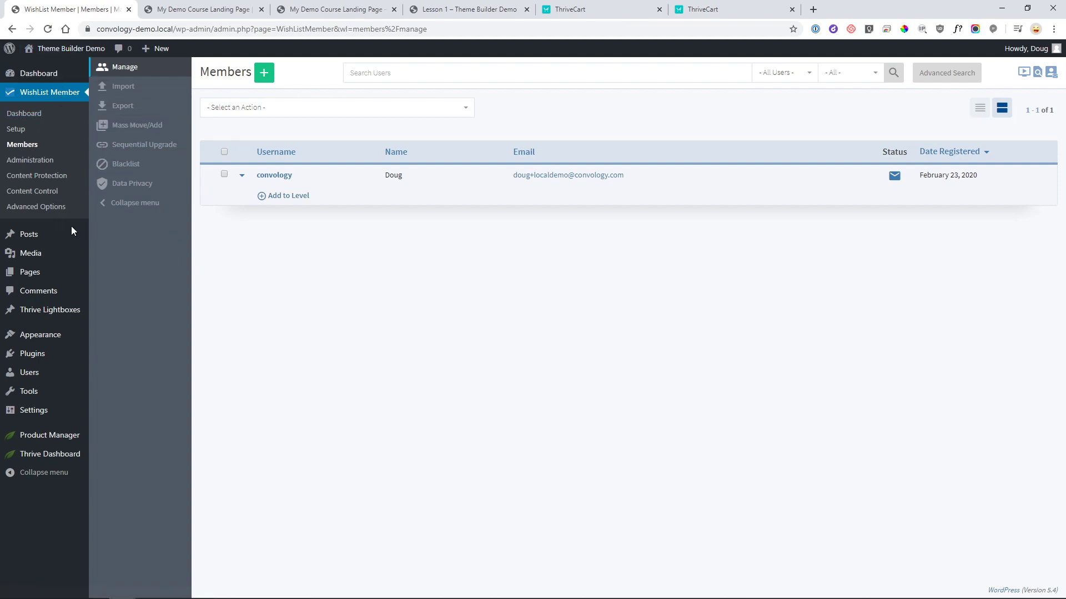
- Open My Demo Course in Thrive Apprentice and expand Module 1 and Chapter 1
mouse_move(61, 455)
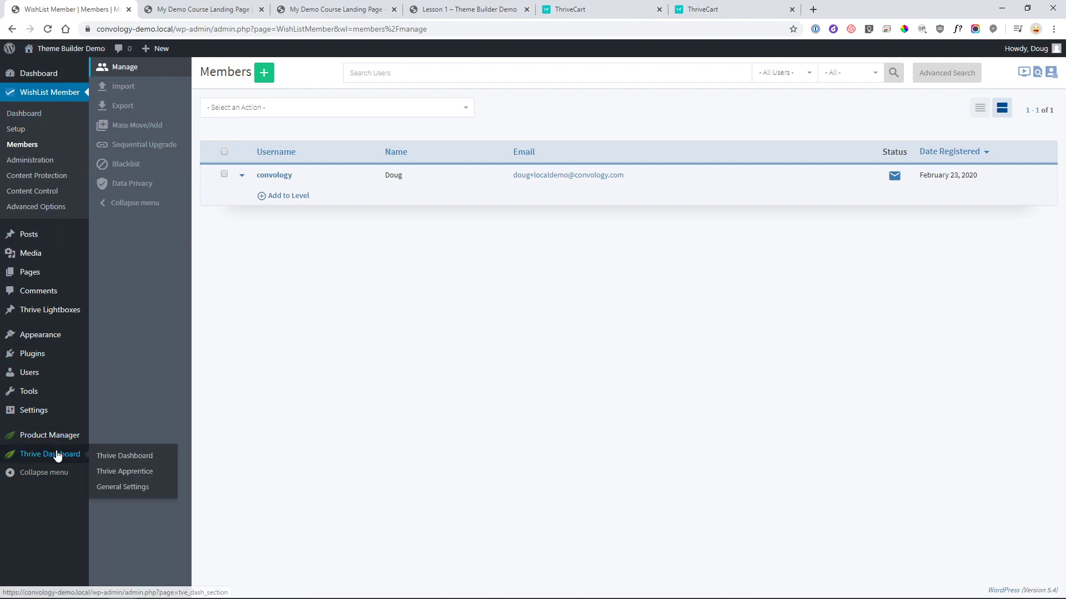
left_click(124, 471)
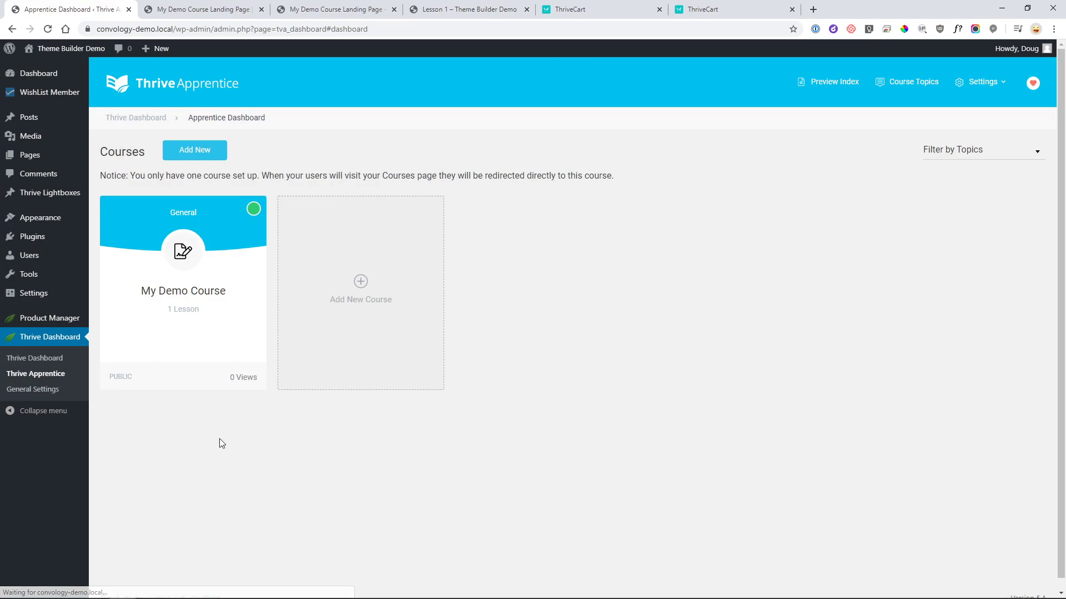
left_click(202, 317)
left_click(240, 327)
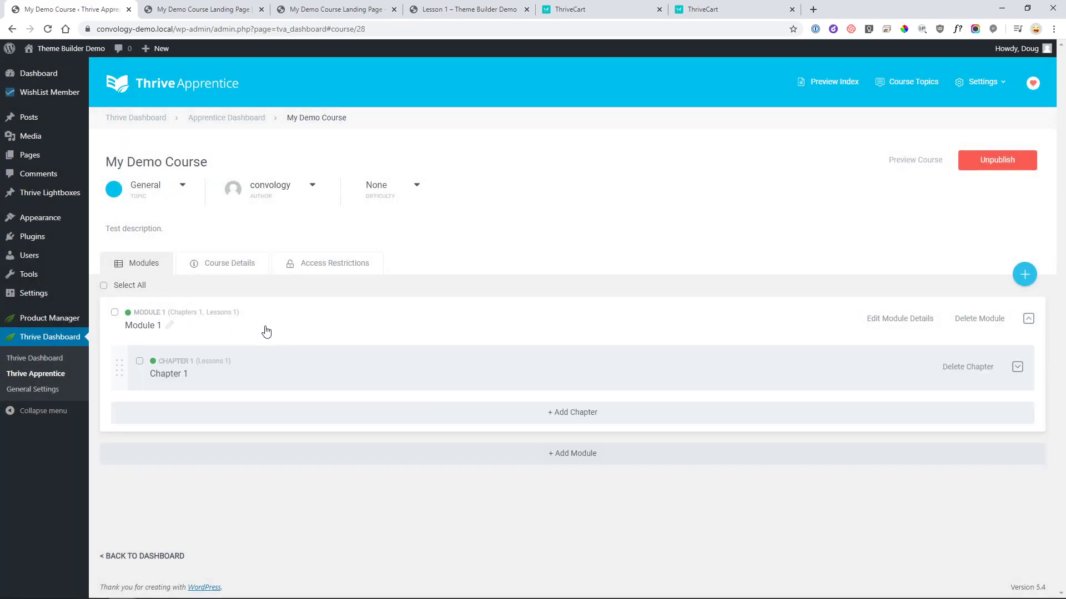
left_click(257, 357)
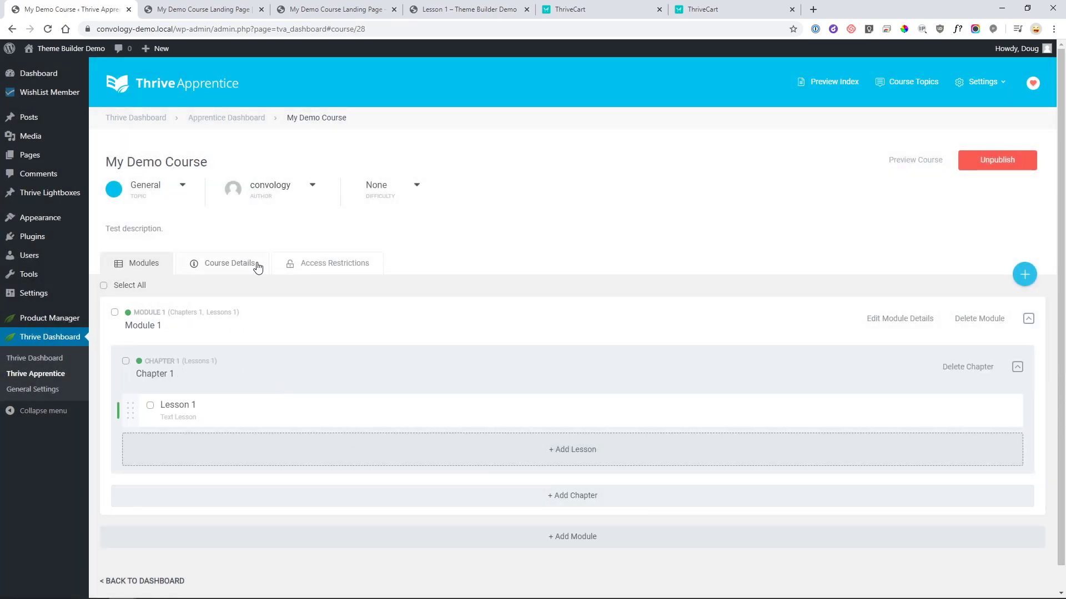
- Restrict the course to the WishList My Demo Course membership level and save
left_click(304, 271)
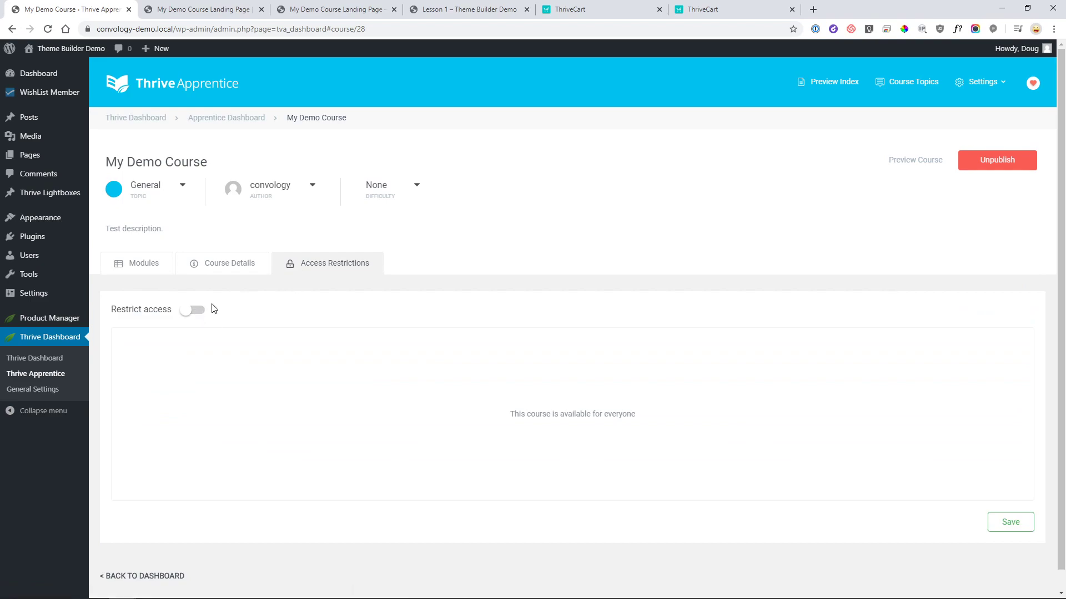
left_click(195, 310)
left_click(352, 385)
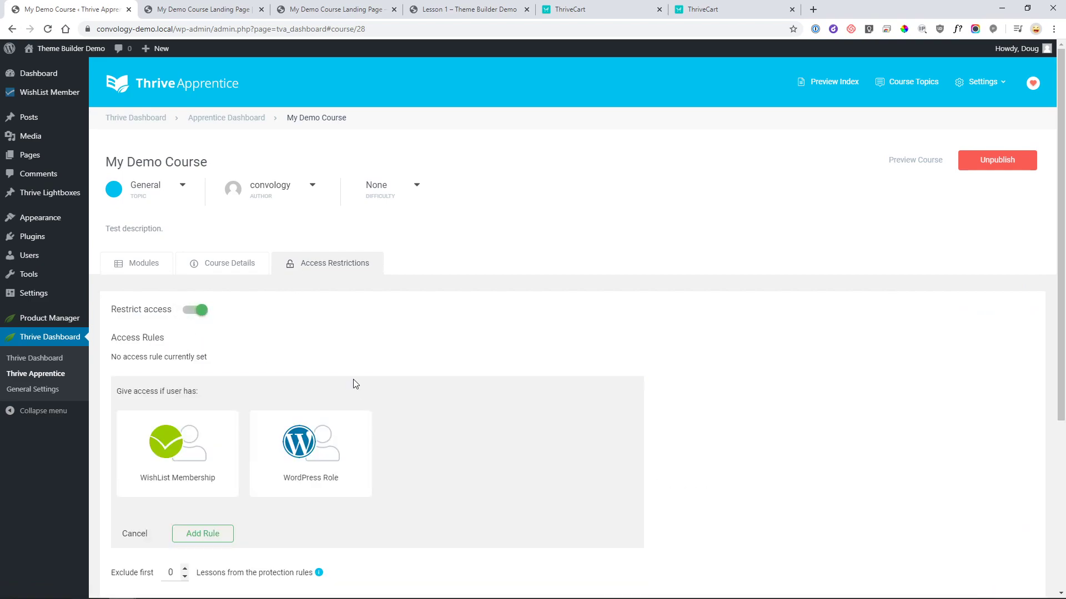
left_click(222, 455)
scroll(240, 289, "down", 3)
left_click(126, 362)
left_click(203, 398)
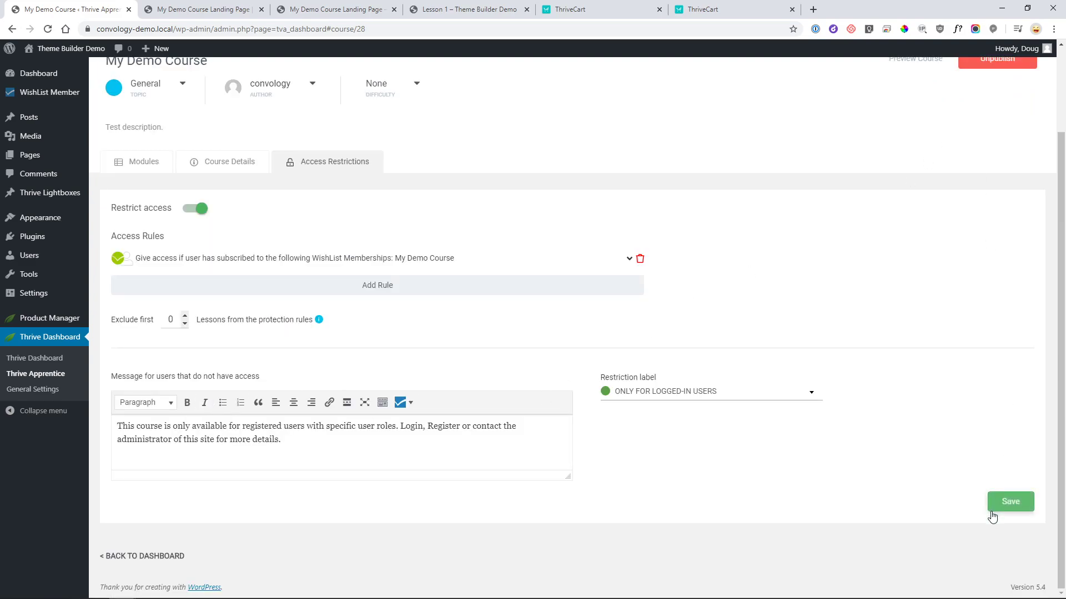
left_click(1011, 501)
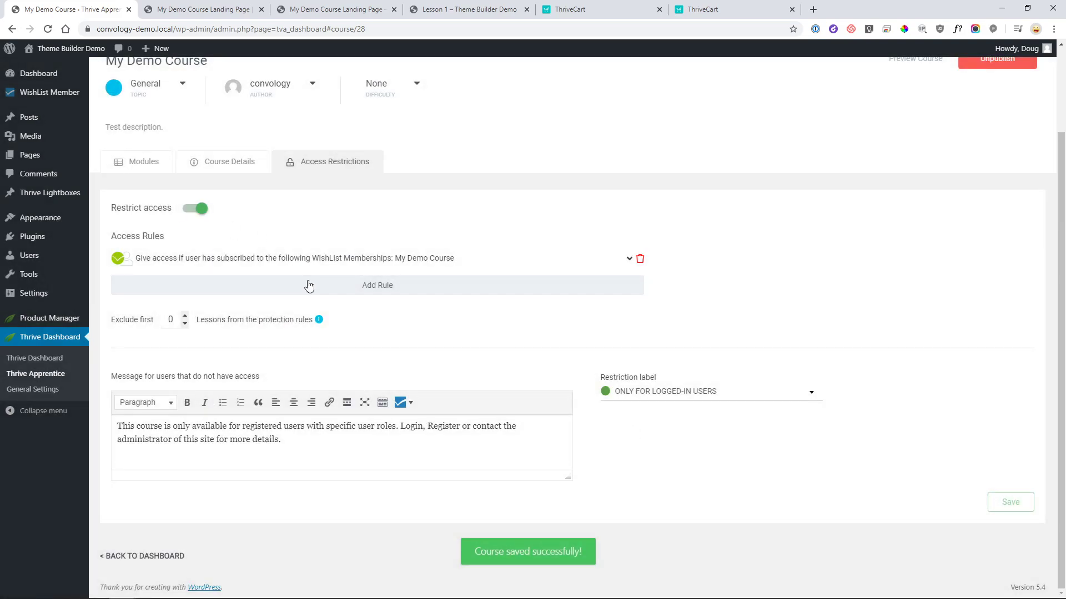
scroll(322, 297, "up", 2)
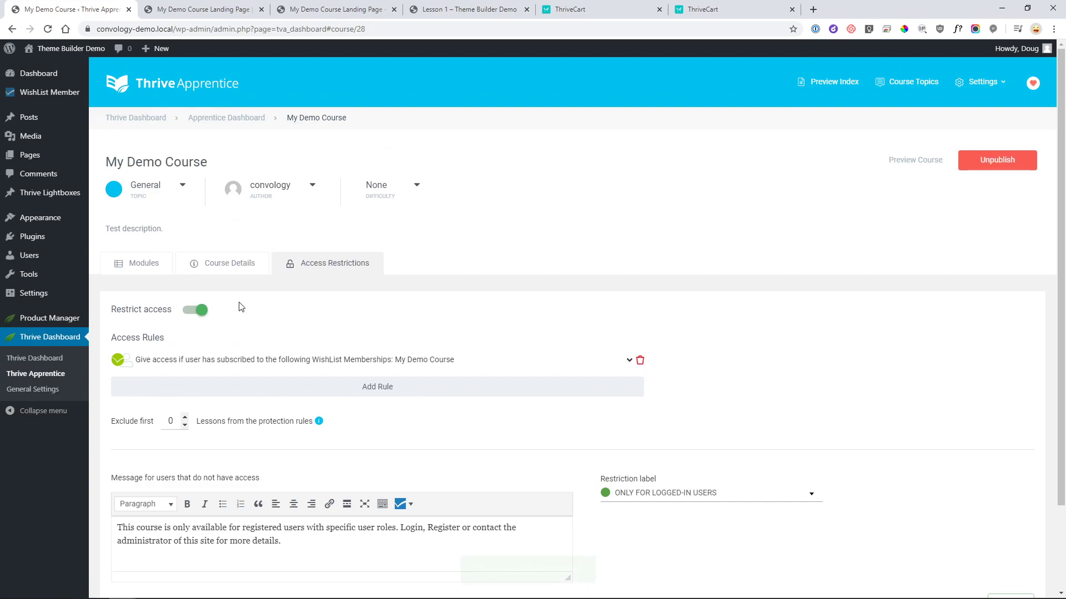
left_click(41, 98)
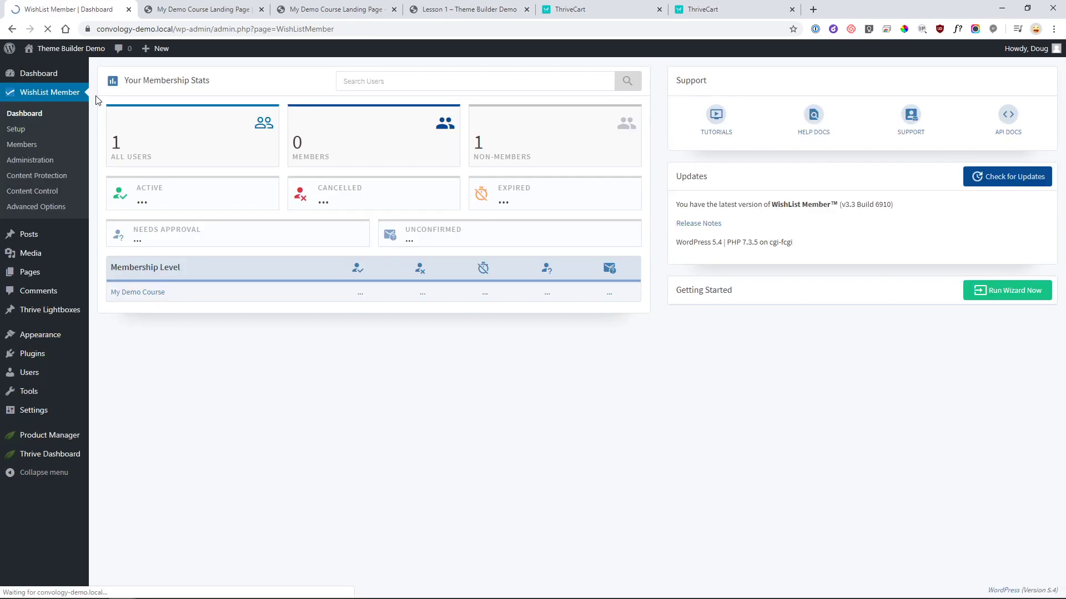
- Go to WishList Member's Setup Integrations and view the Email Providers list to confirm SendFox is connected
left_click(17, 129)
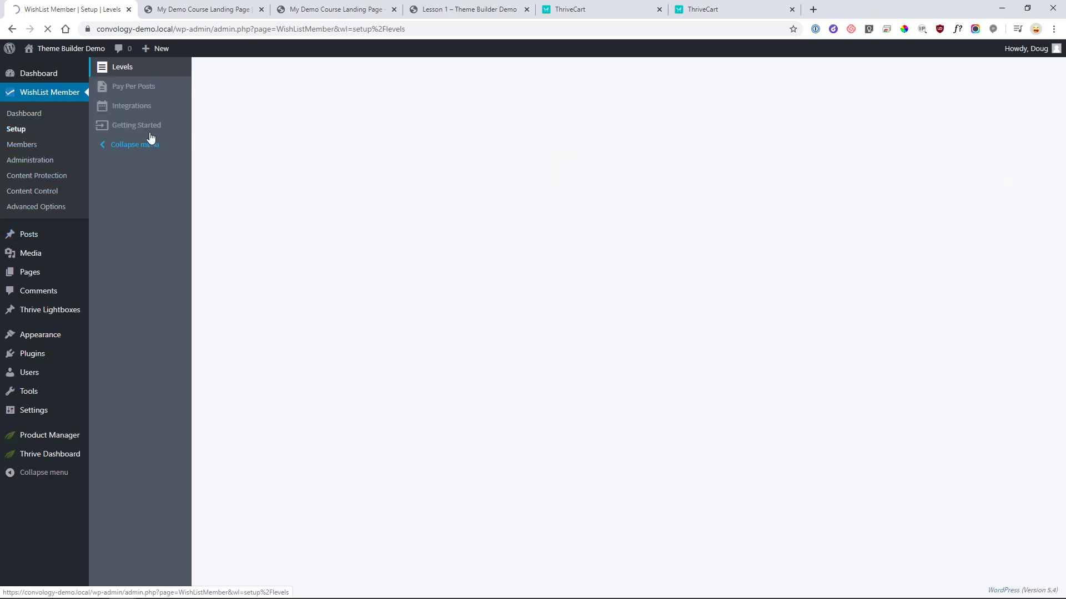
left_click(133, 106)
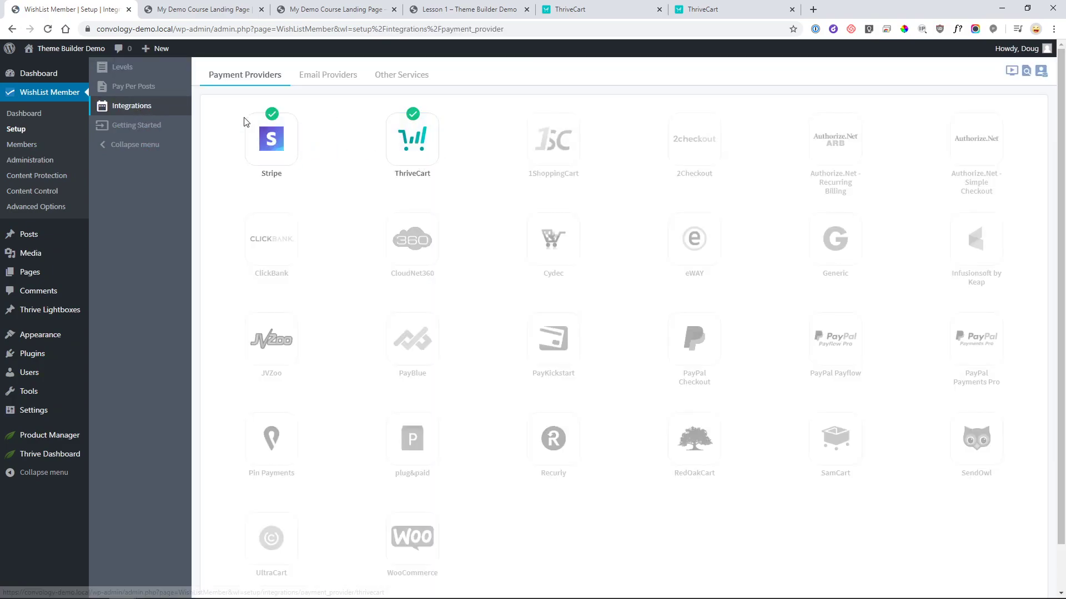
left_click(342, 76)
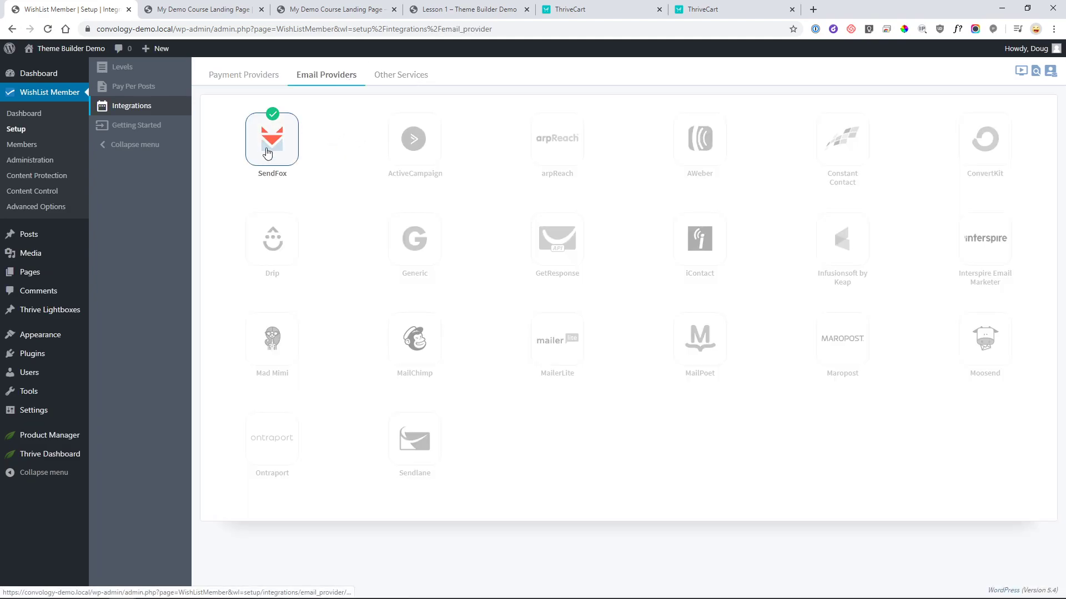